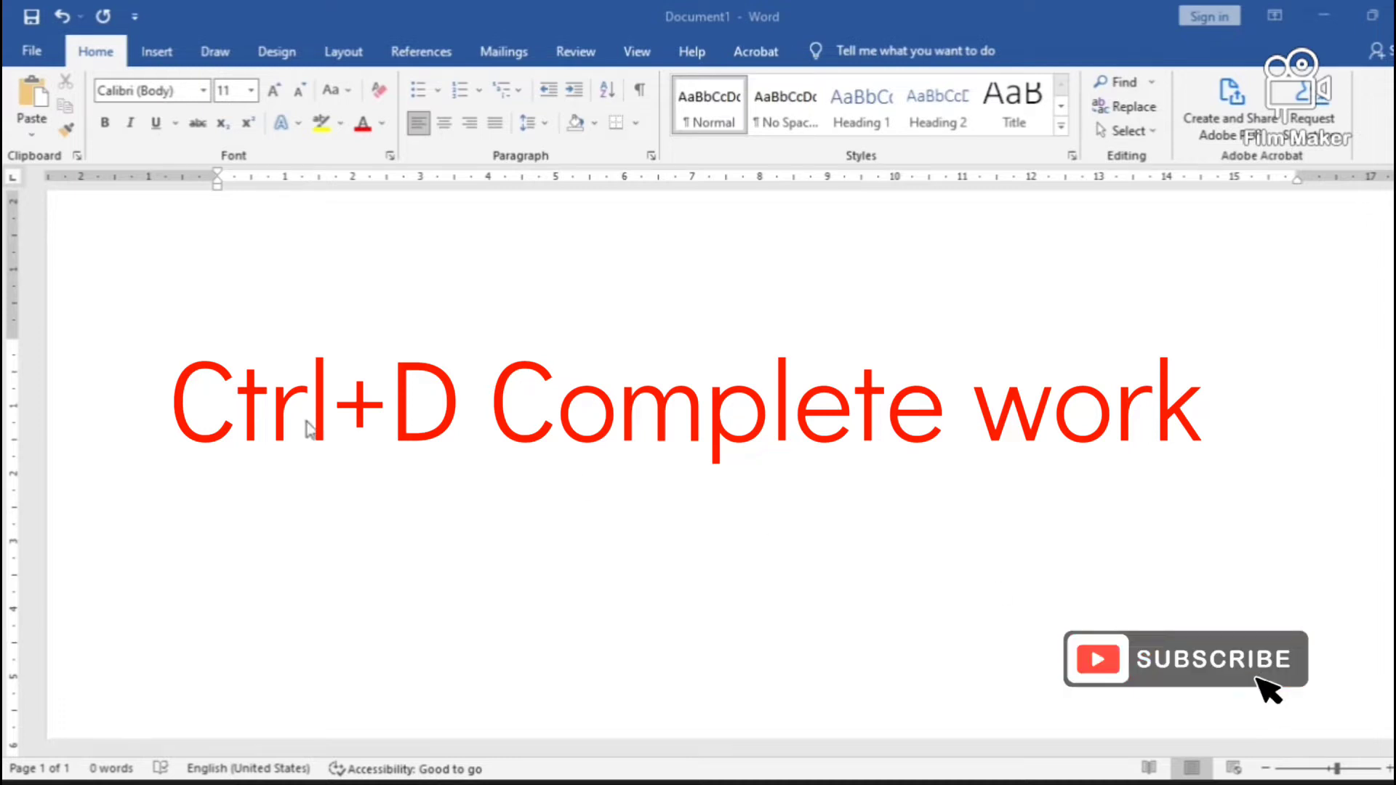
Enter the text "ATS TECH INFO" on the first line of the blank document.
{"action": "left_click", "coordinate": [260, 378]}
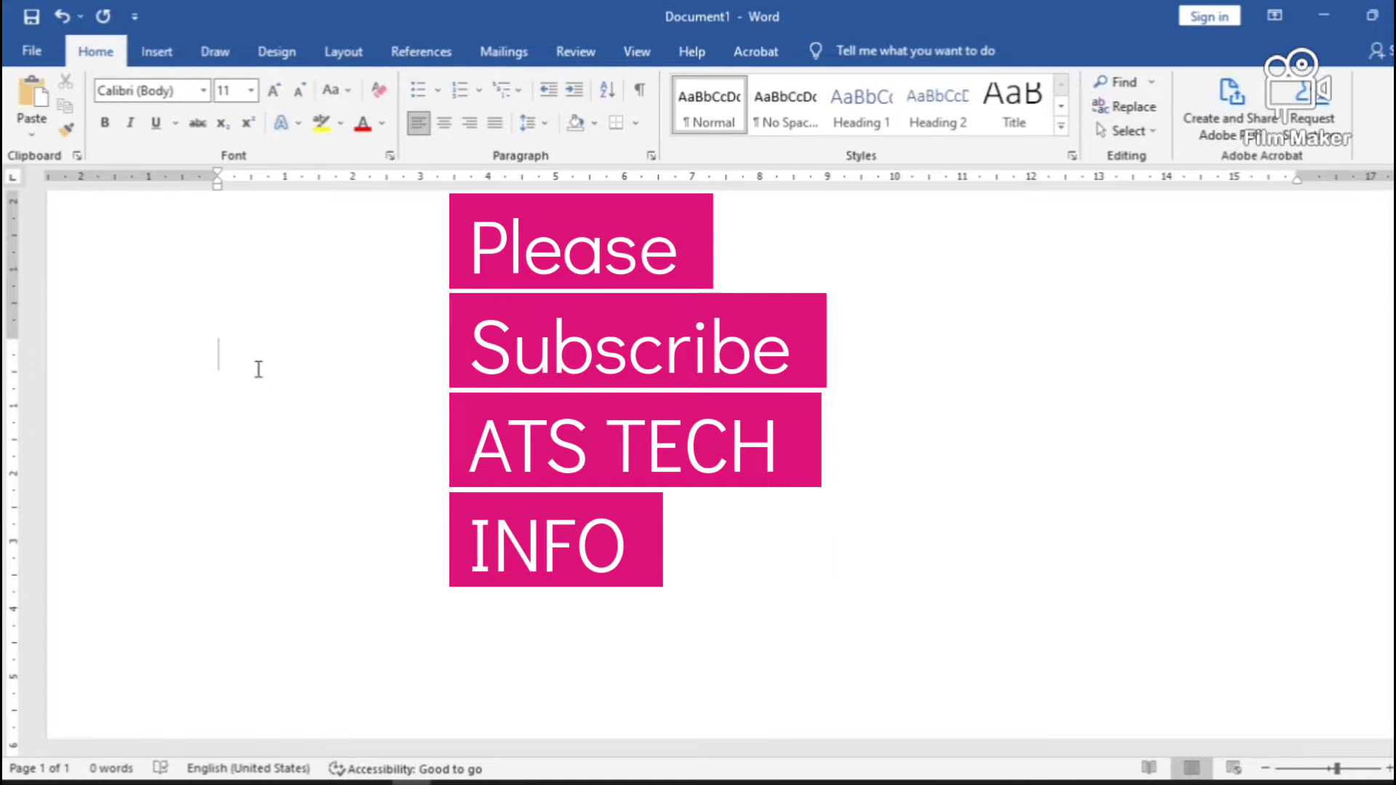
{"action": "type", "text": "ATS TE"}
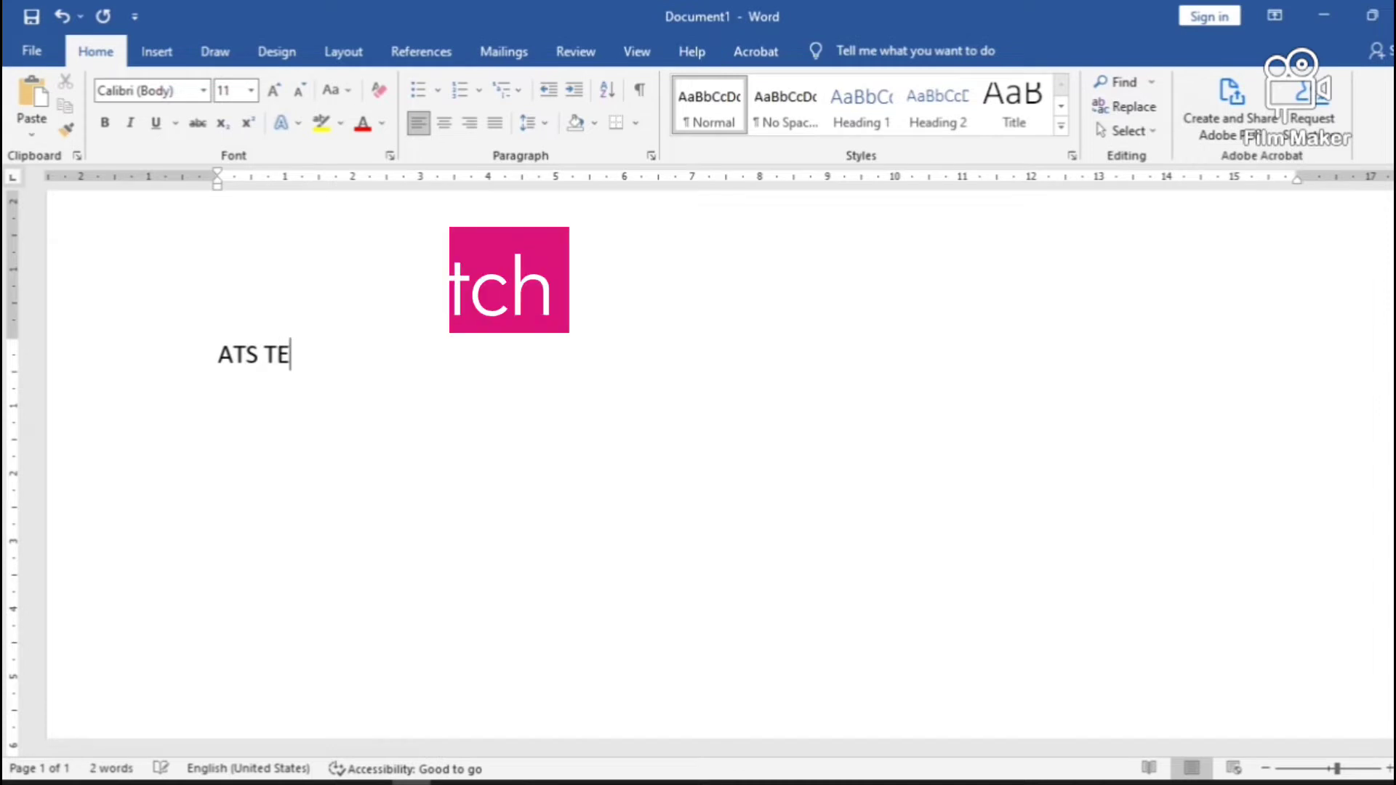
{"action": "type", "text": "CH "}
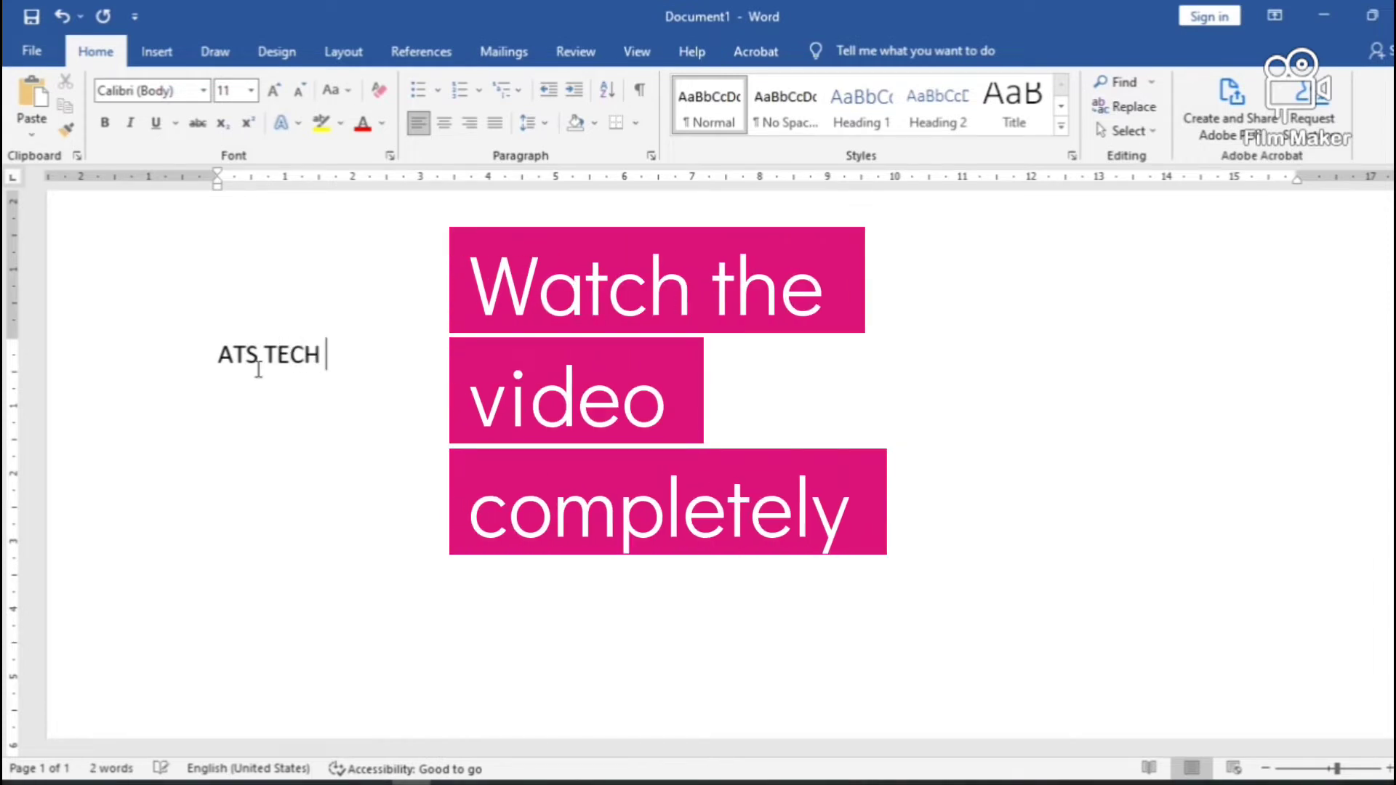
{"action": "type", "text": "INFO"}
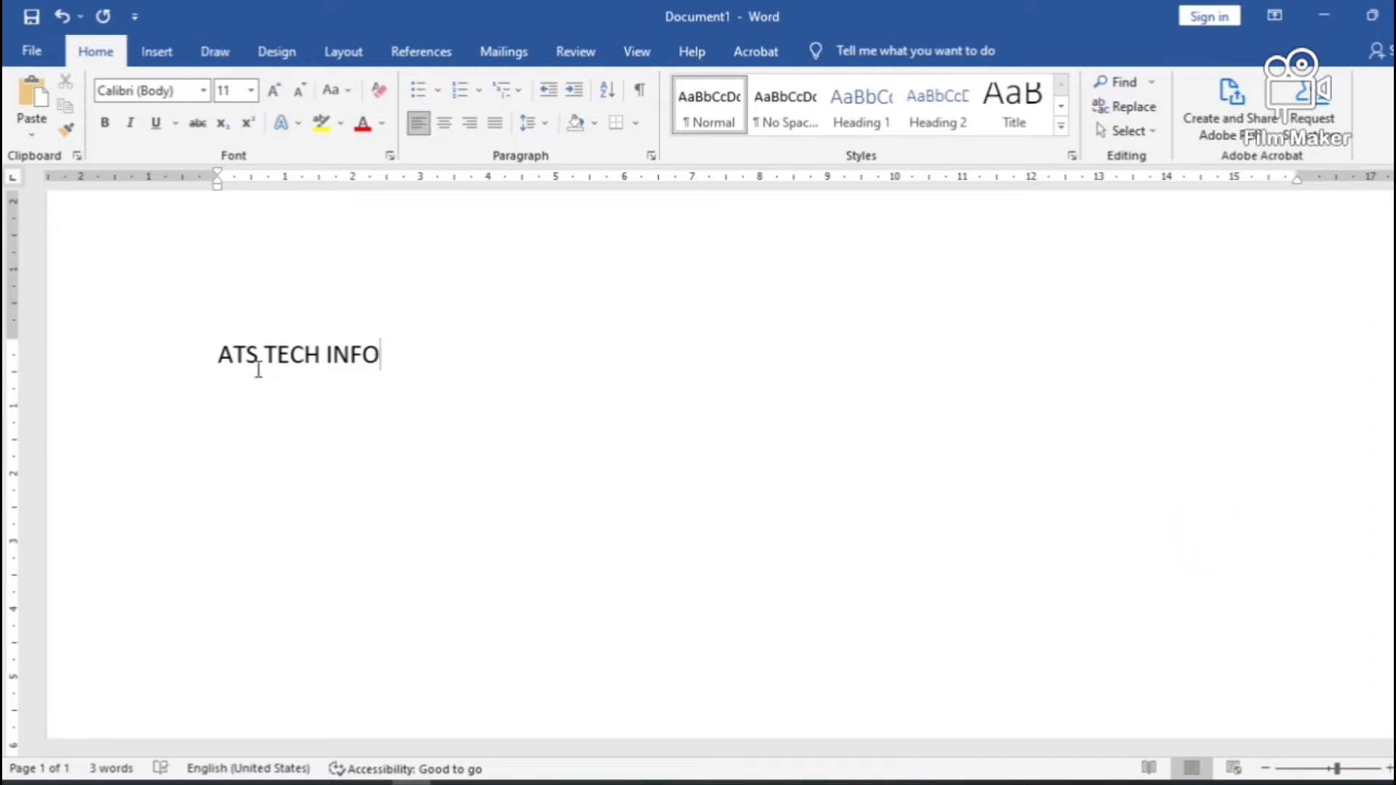
Select the whole "ATS TECH INFO" line and open its font settings.
{"action": "key", "text": "shift+Left"}
{"action": "key", "text": "shift+Left"}
{"action": "key", "text": "shift+Left"}
{"action": "key", "text": "shift+Left"}
{"action": "key", "text": "shift+Left"}
{"action": "key", "text": "shift+Left"}
{"action": "key", "text": "shift+Left"}
{"action": "key", "text": "shift+Left"}
{"action": "key", "text": "shift+Left"}
{"action": "key", "text": "shift+Left"}
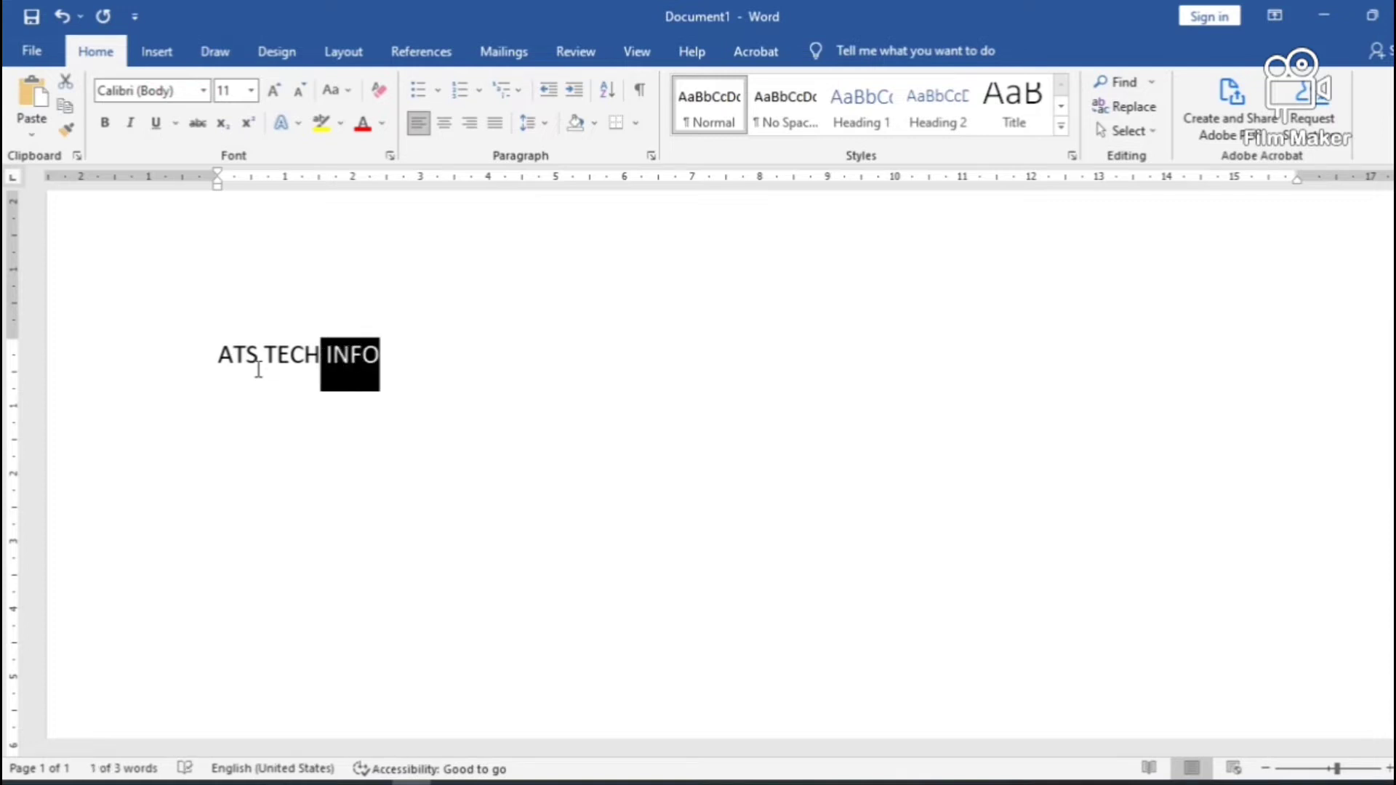
{"action": "key", "text": "shift+Left"}
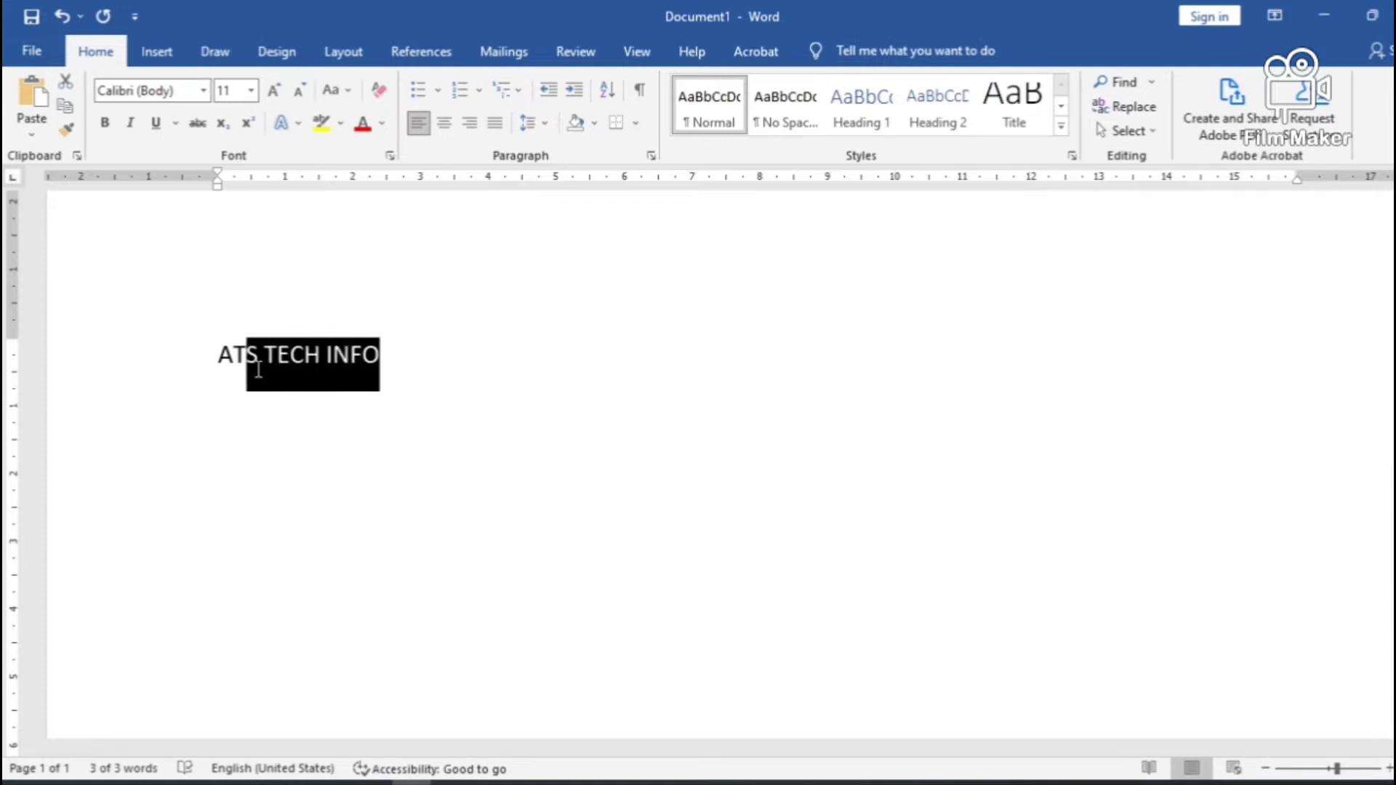
{"action": "key", "text": "shift+Left"}
{"action": "key", "text": "ctrl+a"}
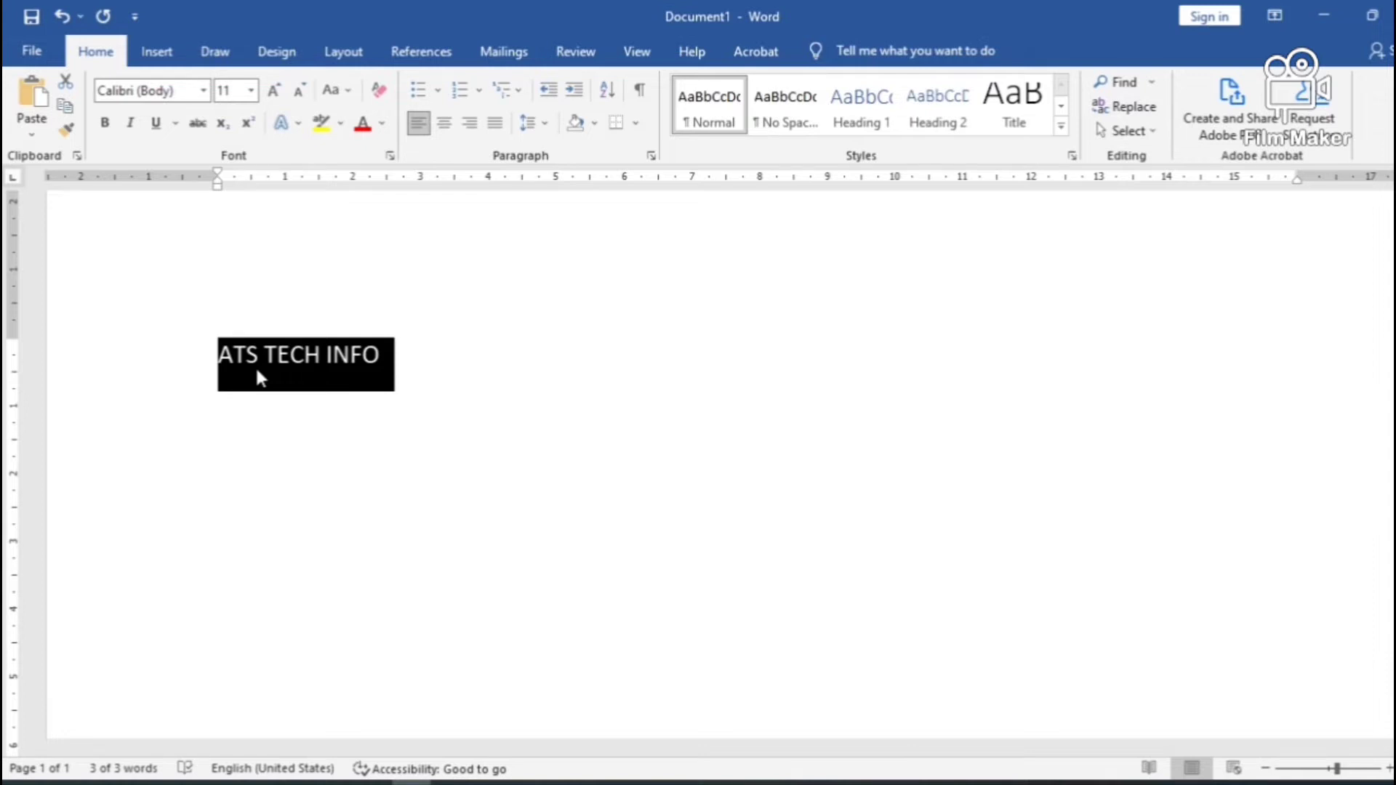
{"action": "key", "text": "ctrl+d"}
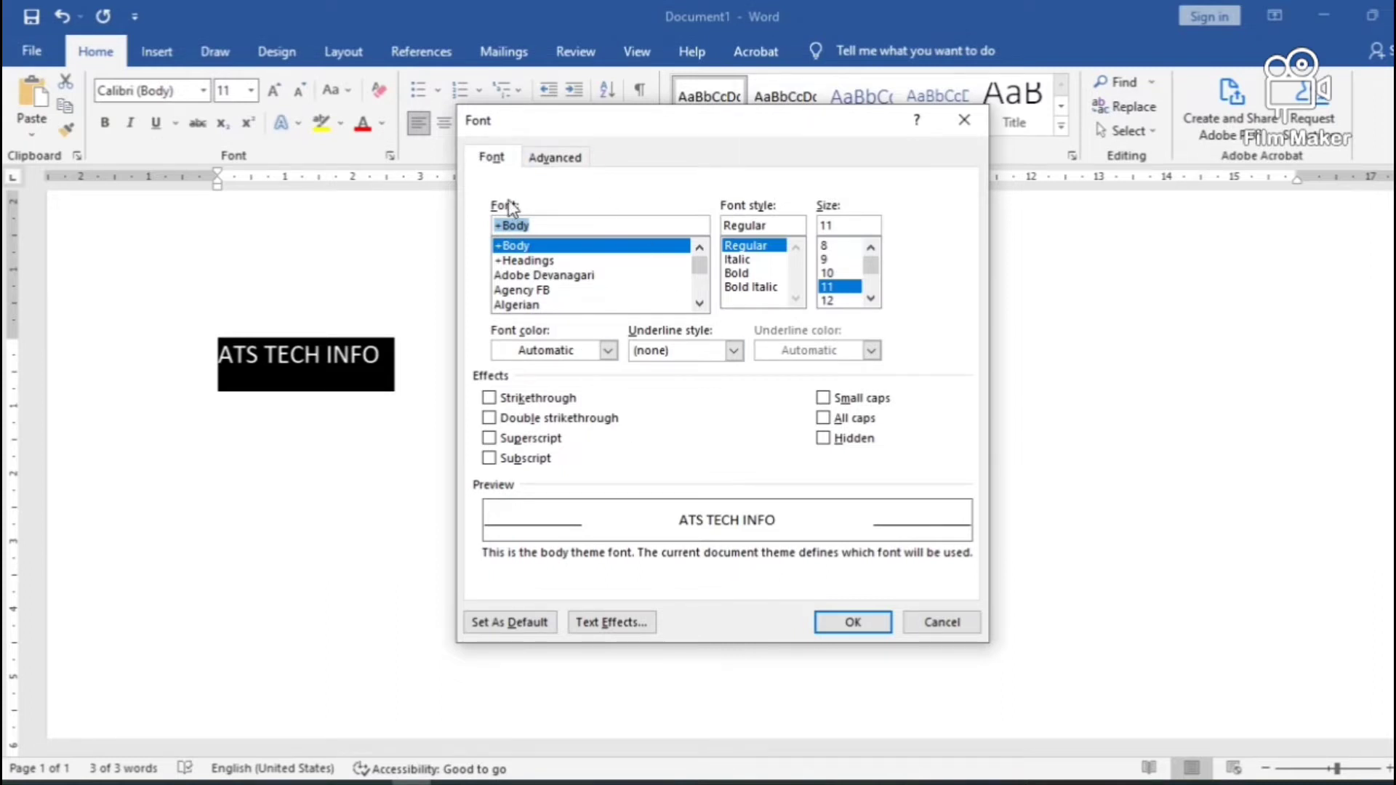
Preview Bauhaus 93, Bell MT and Berlin Sans FB on the selected text, and apply the Berlin Sans FB Demi font.
{"action": "left_click", "coordinate": [699, 304]}
{"action": "left_click", "coordinate": [699, 303]}
{"action": "left_click", "coordinate": [699, 304]}
{"action": "left_click", "coordinate": [699, 304]}
{"action": "triple_click", "coordinate": [699, 304]}
{"action": "triple_click", "coordinate": [699, 304]}
{"action": "left_click", "coordinate": [699, 304]}
{"action": "double_click", "coordinate": [700, 304]}
{"action": "triple_click", "coordinate": [700, 304]}
{"action": "triple_click", "coordinate": [699, 304]}
{"action": "double_click", "coordinate": [700, 304]}
{"action": "double_click", "coordinate": [700, 304]}
{"action": "left_click", "coordinate": [543, 248]}
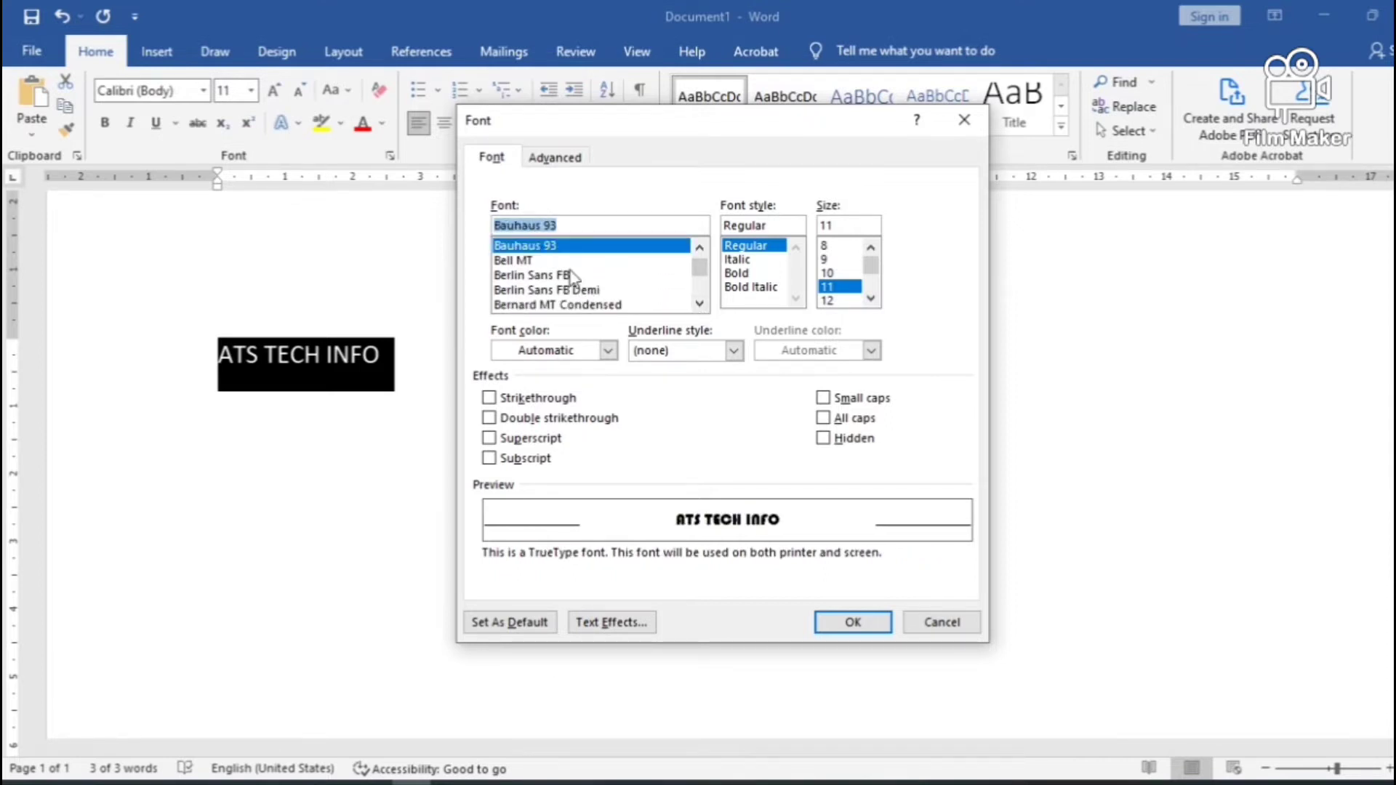
{"action": "left_click", "coordinate": [546, 260]}
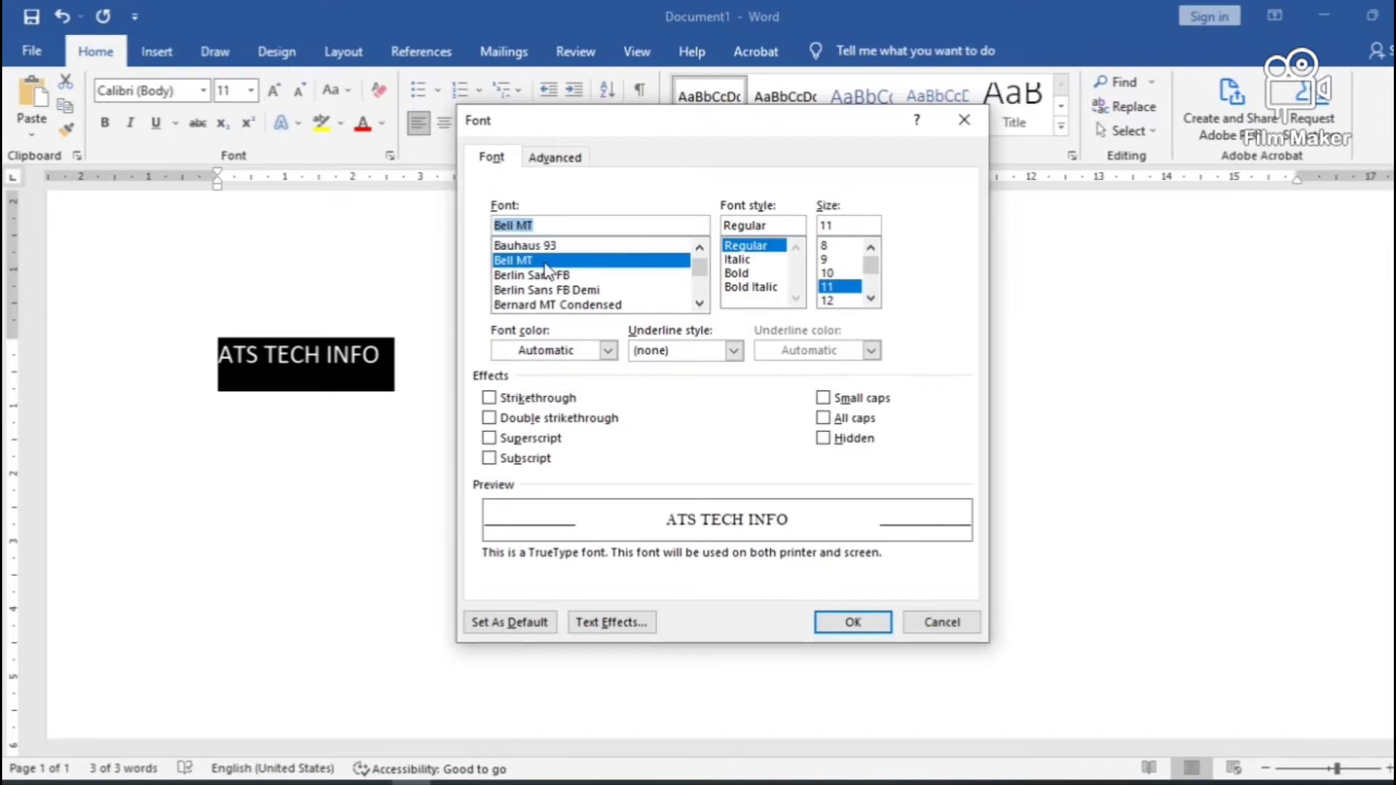
{"action": "left_click", "coordinate": [543, 246]}
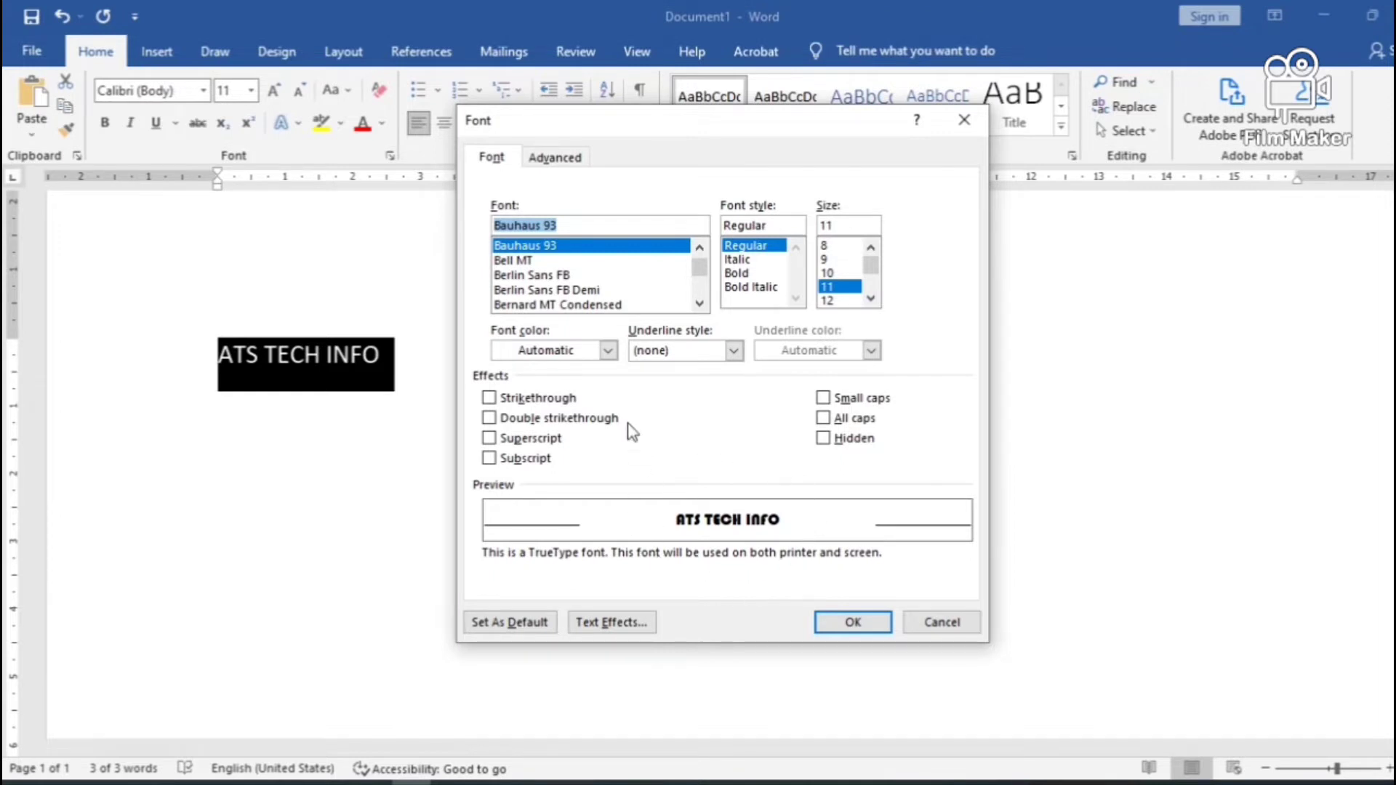
{"action": "left_click", "coordinate": [545, 263]}
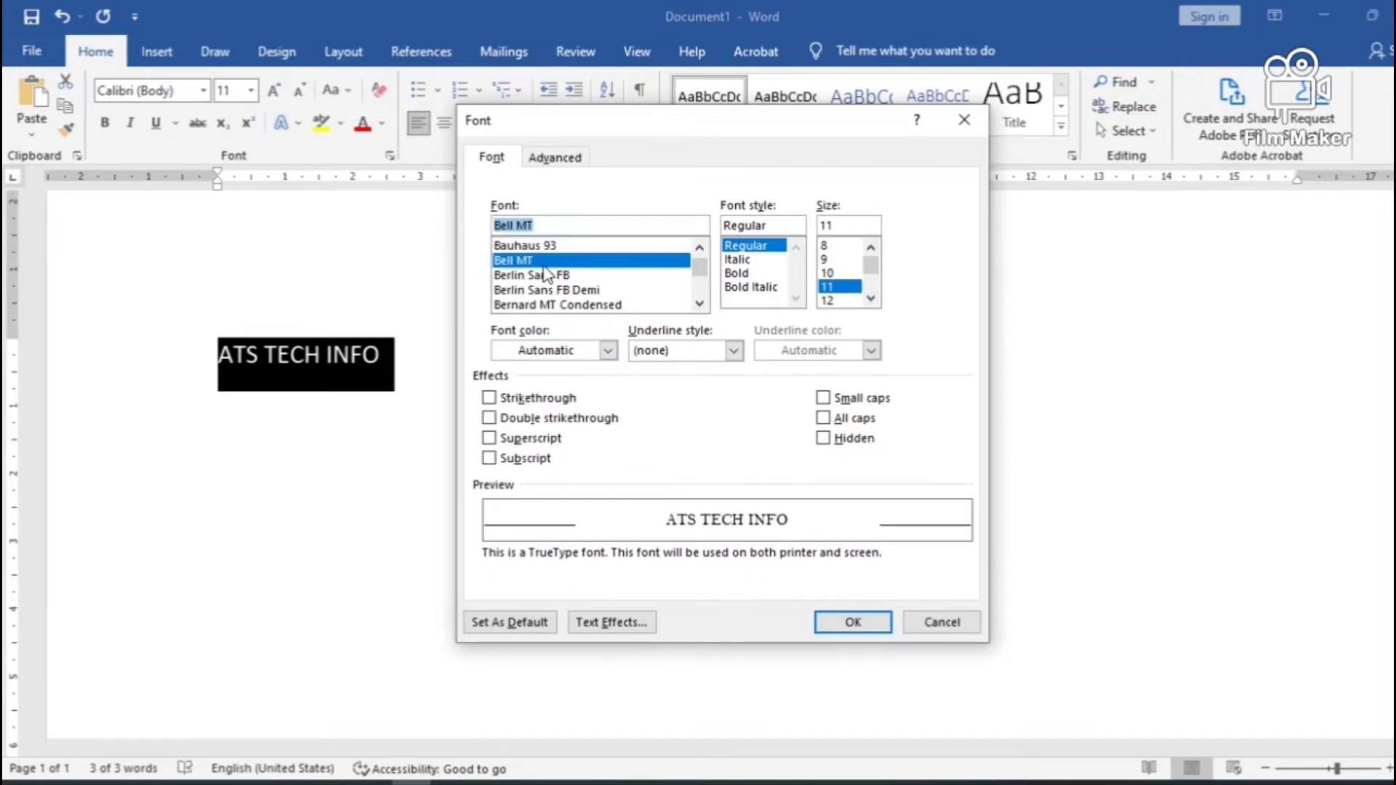
{"action": "left_click", "coordinate": [546, 277]}
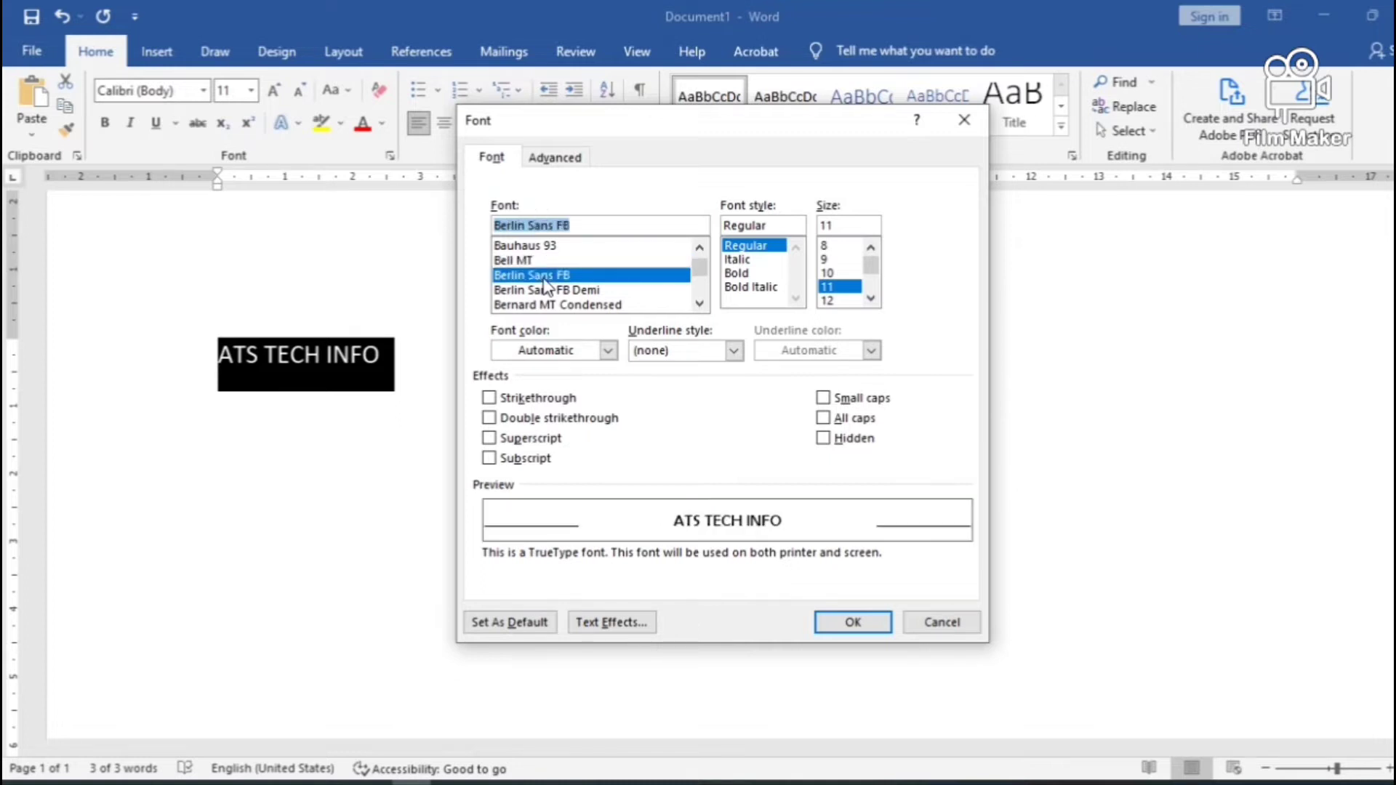
{"action": "left_click", "coordinate": [541, 291]}
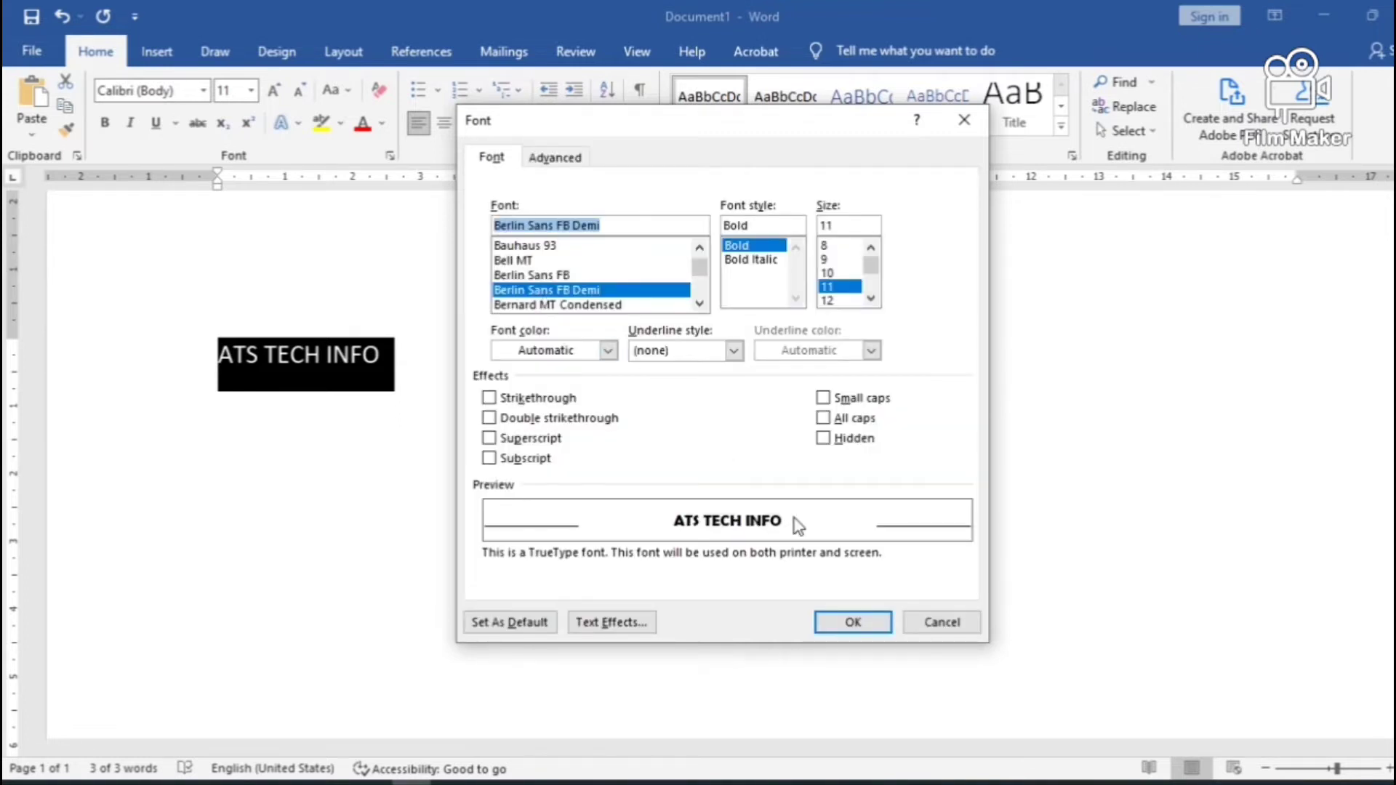
{"action": "left_click", "coordinate": [849, 623]}
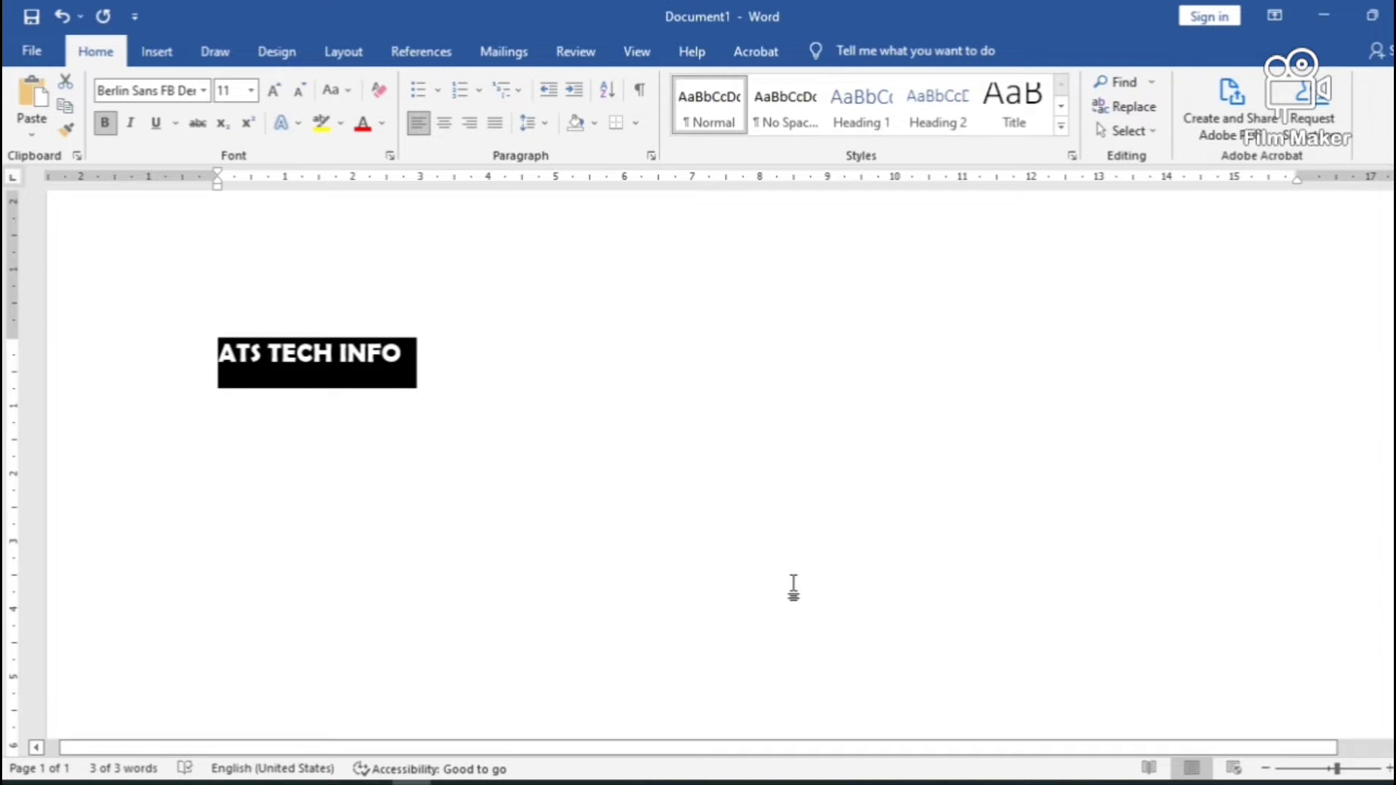
Change the font of the selected text to Bodoni MT Black and deselect it.
{"action": "key", "text": "ctrl+d"}
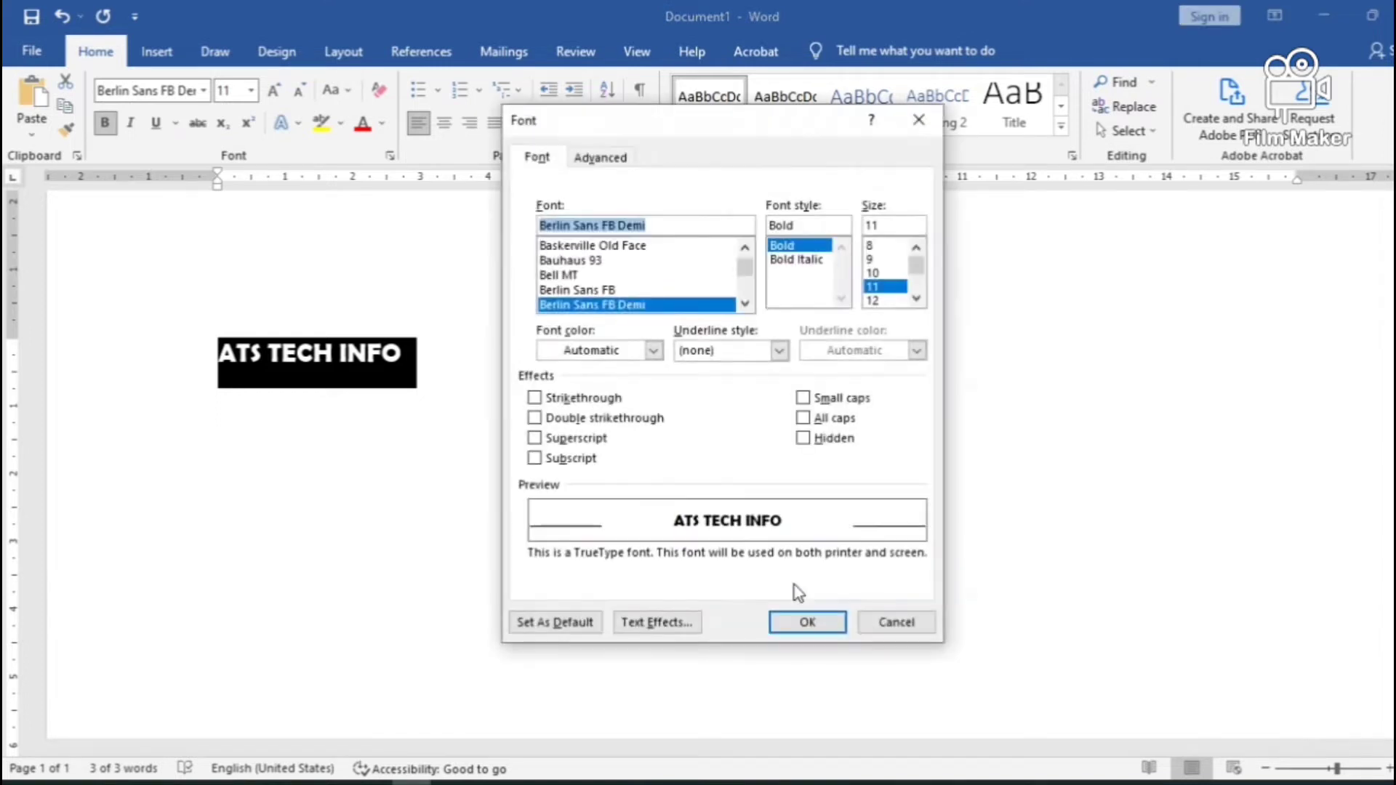
{"action": "left_click", "coordinate": [745, 304]}
{"action": "left_click", "coordinate": [745, 304]}
{"action": "left_click", "coordinate": [745, 304]}
{"action": "left_click", "coordinate": [746, 304]}
{"action": "left_click", "coordinate": [745, 304]}
{"action": "left_click", "coordinate": [745, 304]}
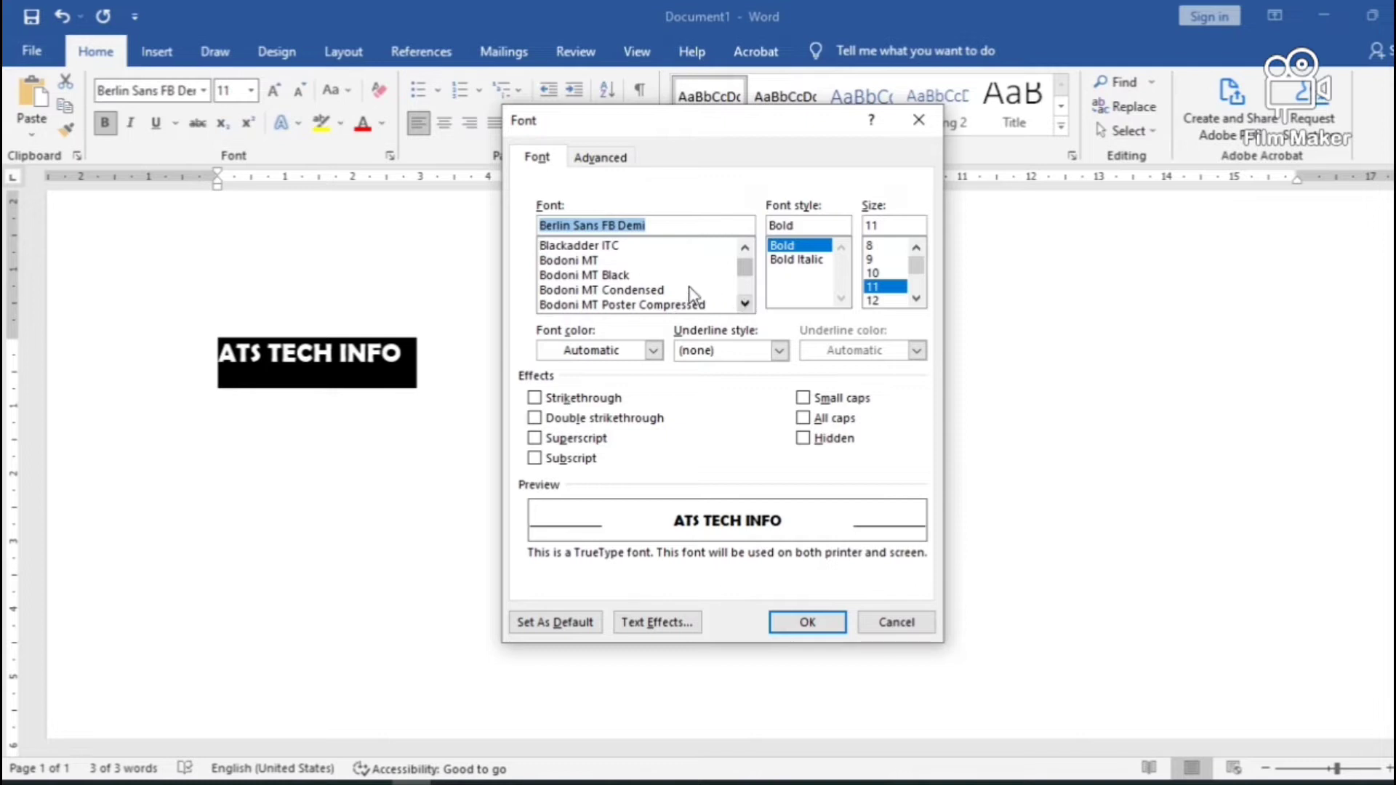
{"action": "left_click", "coordinate": [649, 276]}
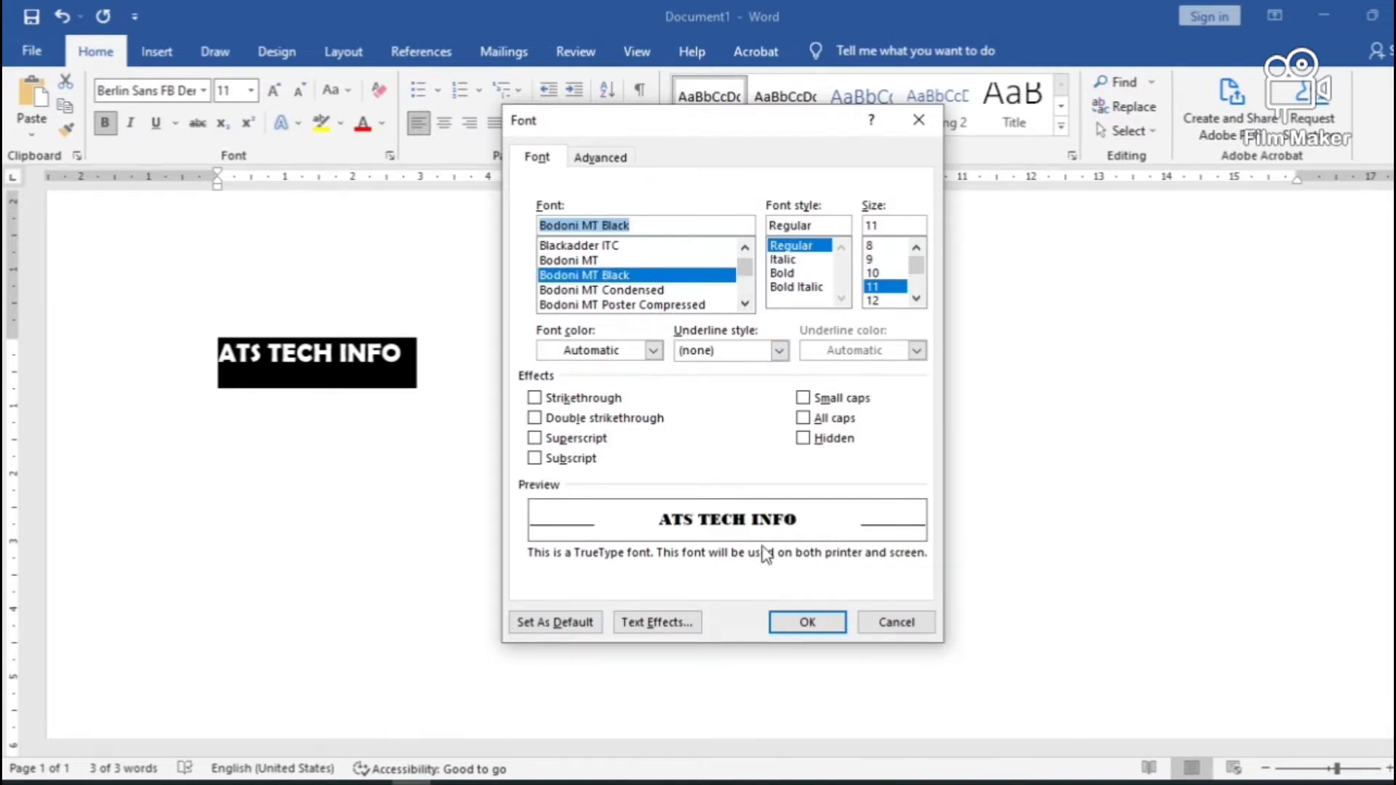
{"action": "left_click", "coordinate": [806, 623]}
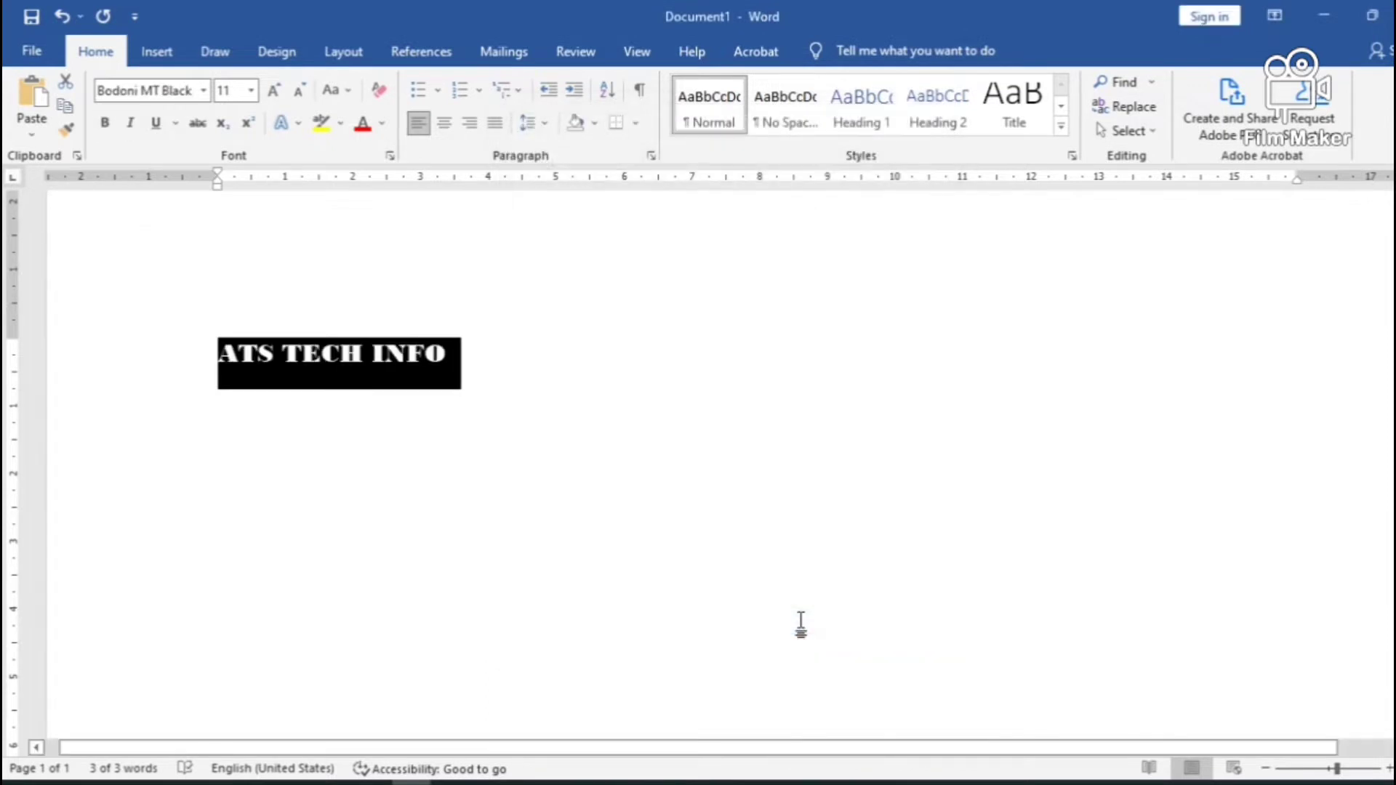
{"action": "left_click", "coordinate": [729, 554]}
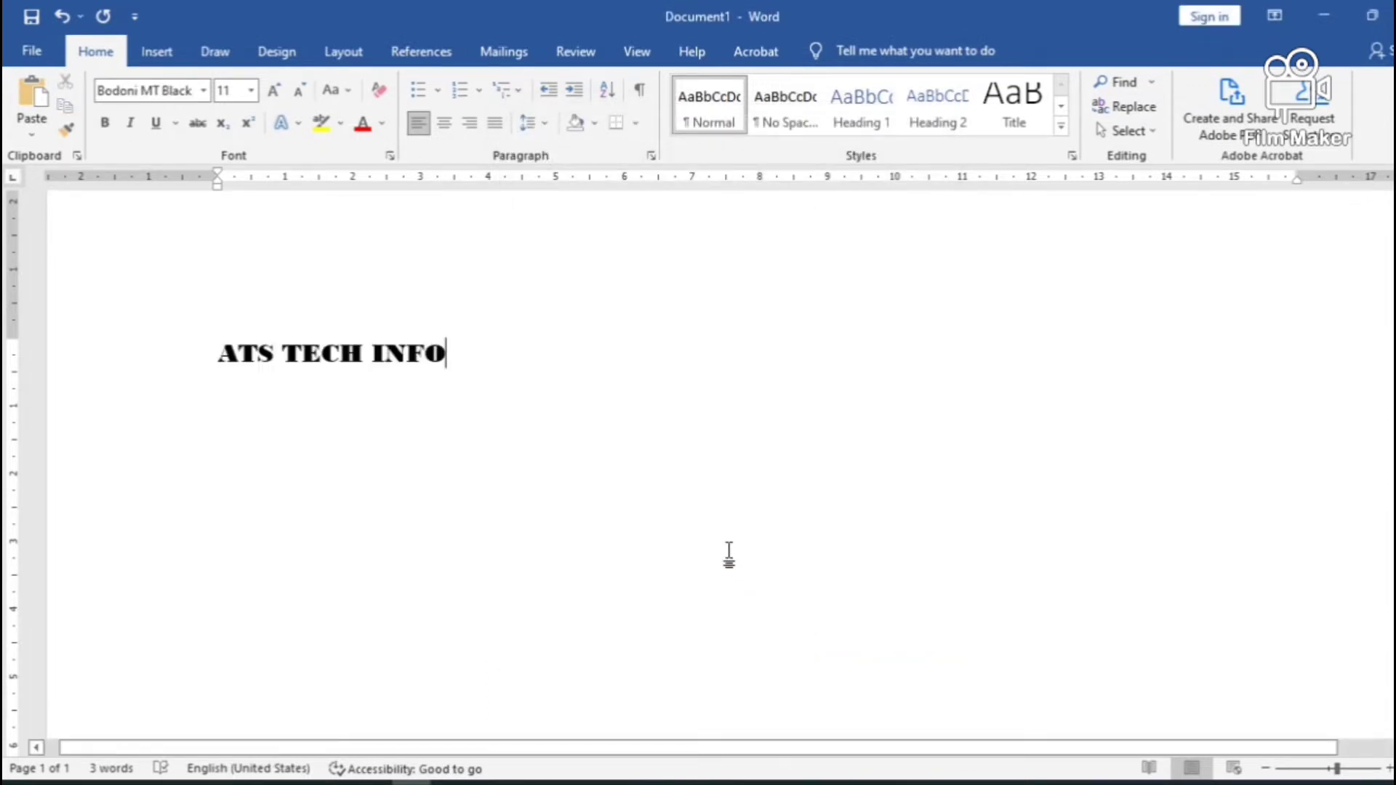
Select the whole line again and choose the Bold Italic font style after previewing Italic and Bold.
{"action": "key", "text": "shift+Left"}
{"action": "key", "text": "shift+Left"}
{"action": "key", "text": "shift+Left"}
{"action": "key", "text": "shift+Left"}
{"action": "key", "text": "shift+Left"}
{"action": "key", "text": "shift+Left"}
{"action": "key", "text": "shift+Left"}
{"action": "key", "text": "shift+Left"}
{"action": "key", "text": "shift+Left"}
{"action": "key", "text": "shift+Left"}
{"action": "key", "text": "shift+Left"}
{"action": "key", "text": "shift+Left"}
{"action": "key", "text": "shift+Left"}
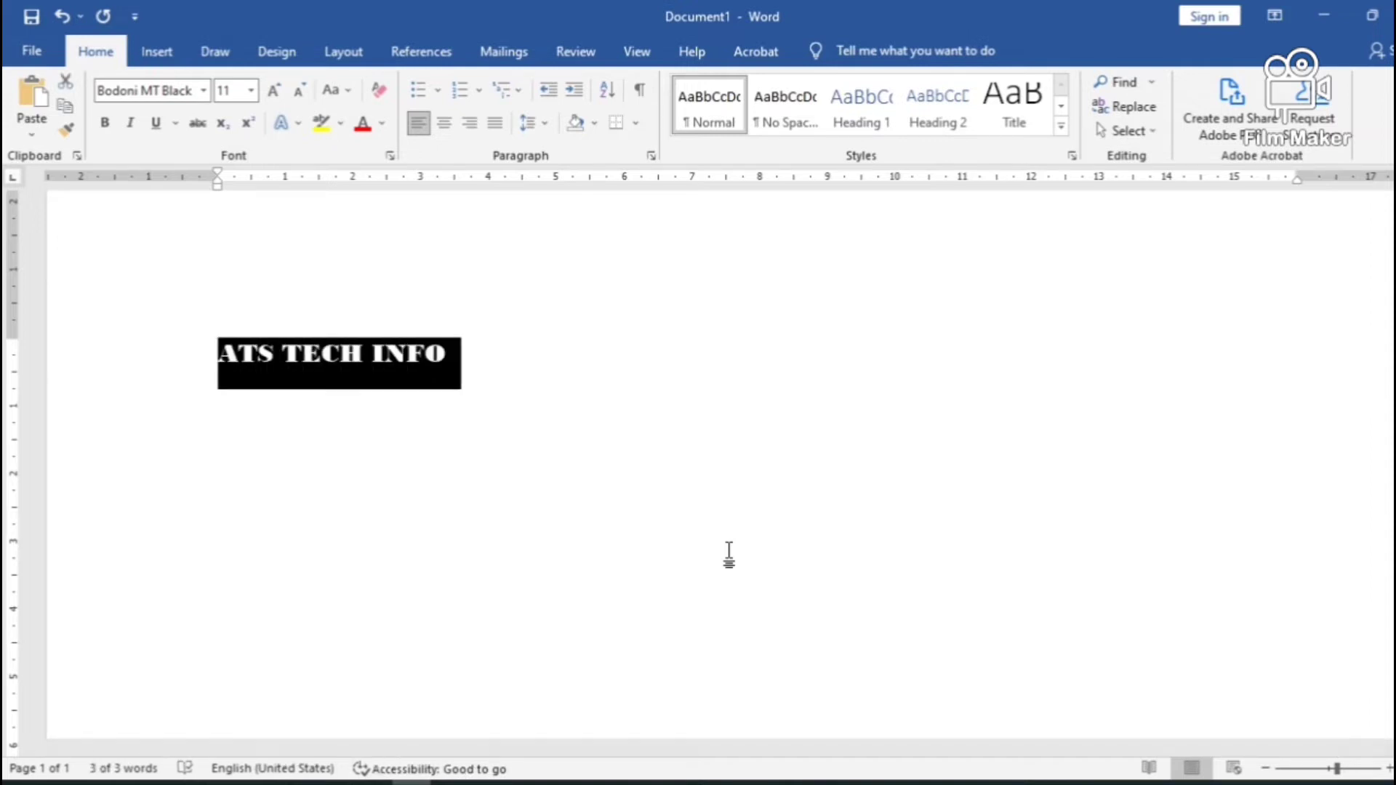
{"action": "key", "text": "ctrl+d"}
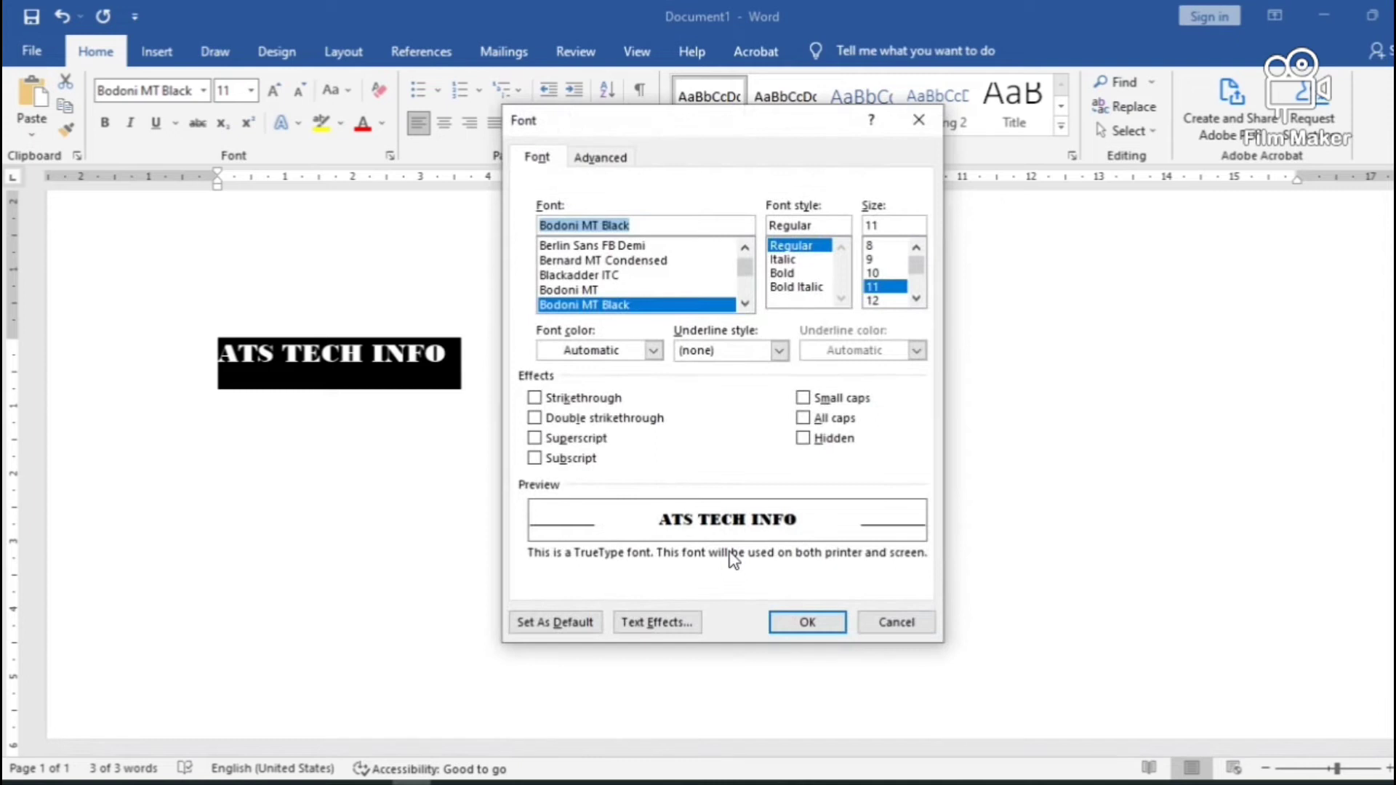
{"action": "left_click", "coordinate": [790, 265]}
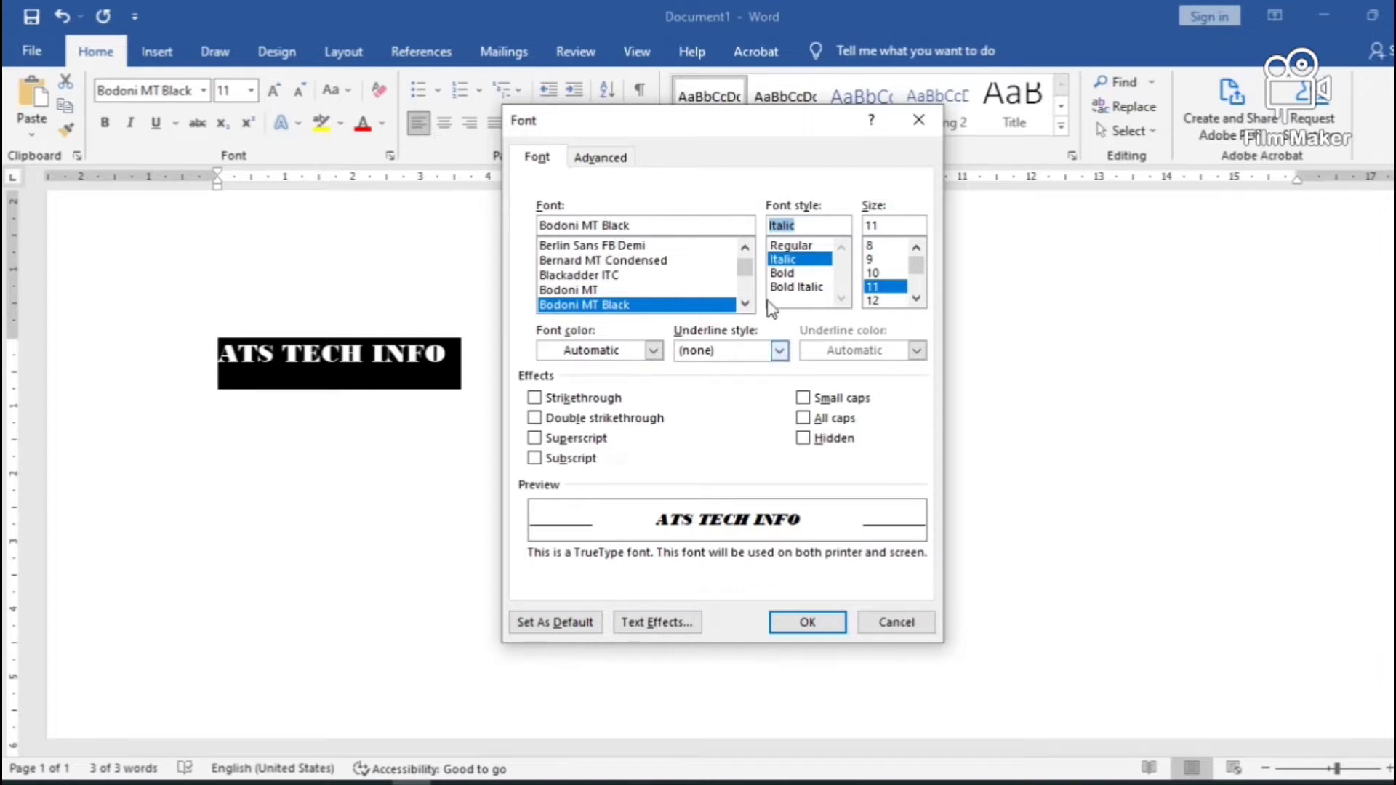
{"action": "left_click", "coordinate": [782, 274]}
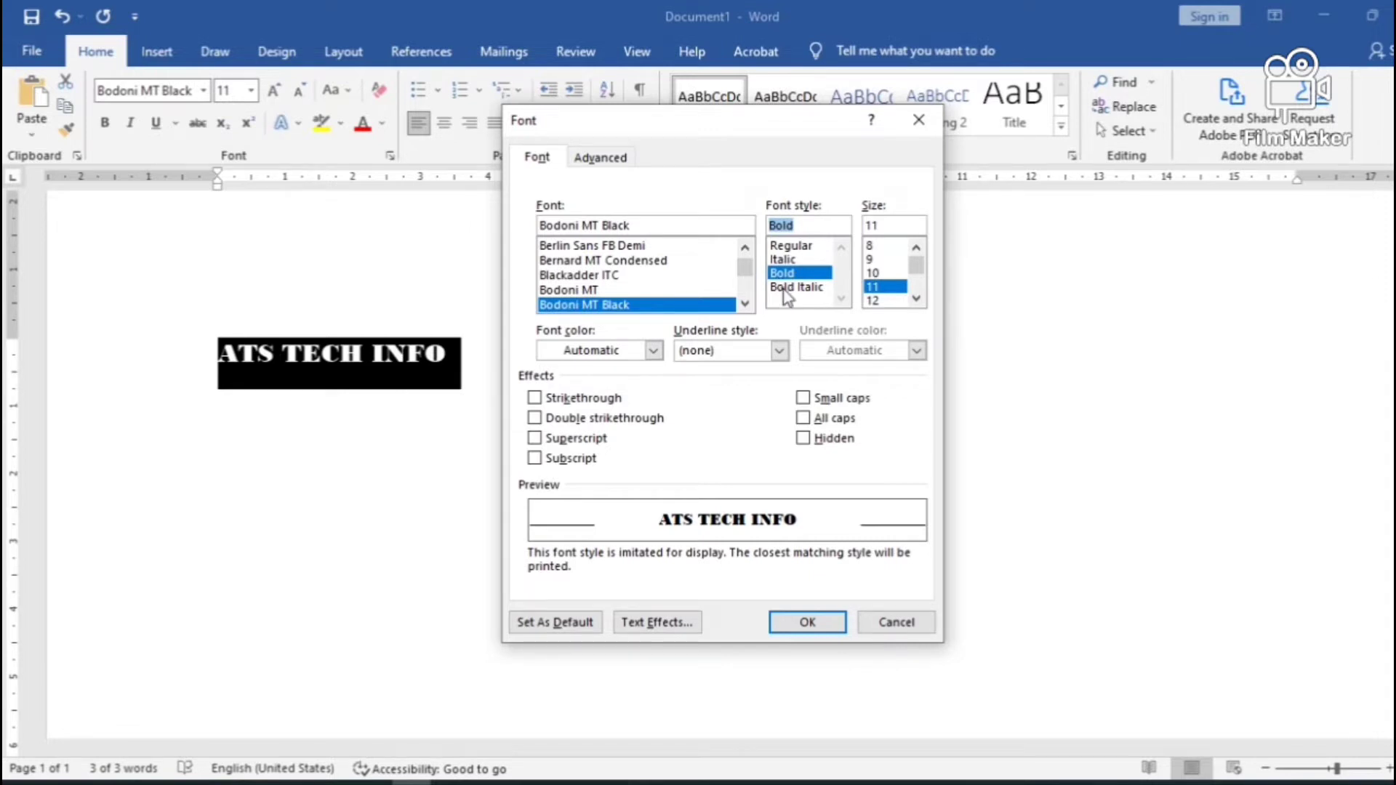
{"action": "left_click", "coordinate": [785, 288]}
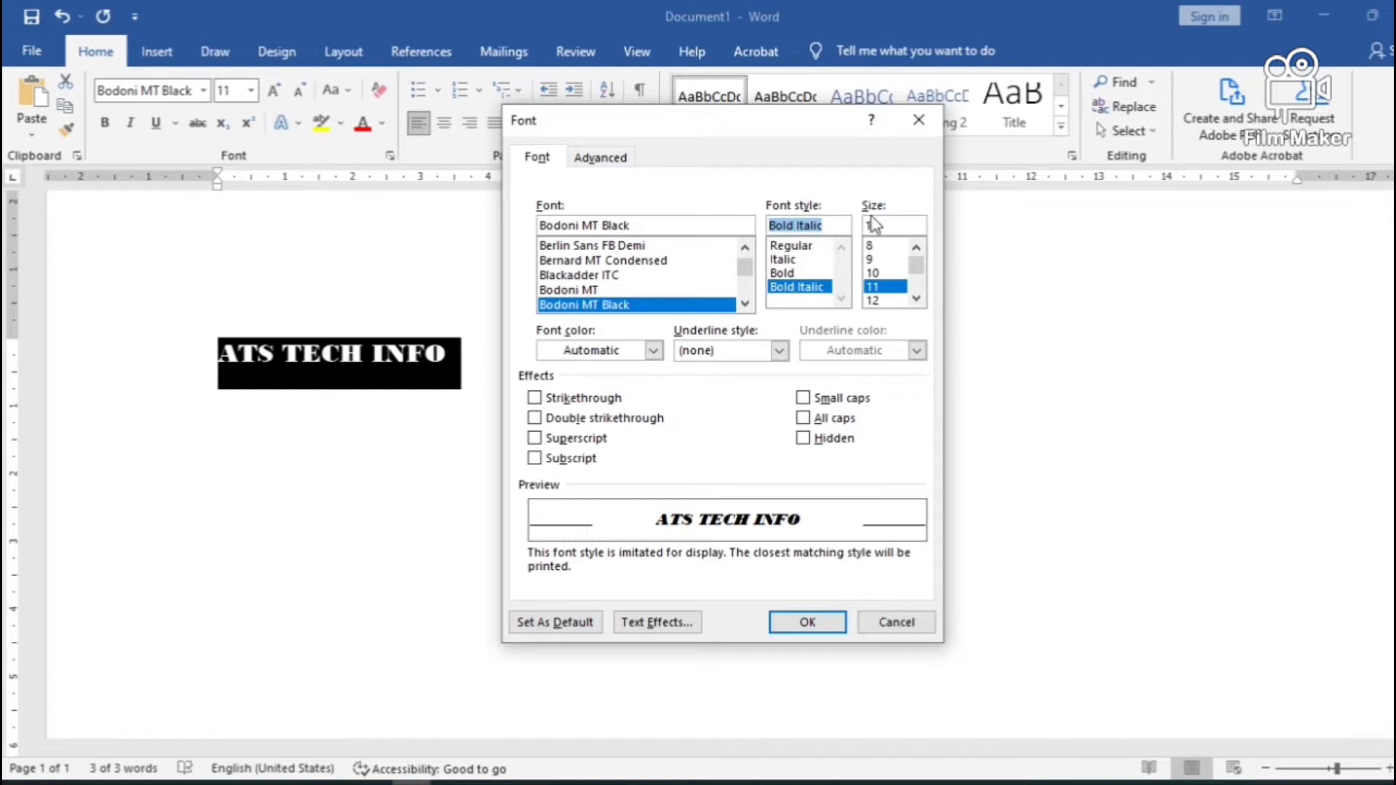
Set the font size to 28 and apply the font settings to the selected text.
{"action": "left_click", "coordinate": [916, 302]}
{"action": "left_click", "coordinate": [916, 304]}
{"action": "left_click", "coordinate": [916, 303]}
{"action": "left_click", "coordinate": [915, 303]}
{"action": "left_click", "coordinate": [916, 303]}
{"action": "left_click", "coordinate": [916, 303]}
{"action": "left_click", "coordinate": [916, 304]}
{"action": "left_click", "coordinate": [916, 300]}
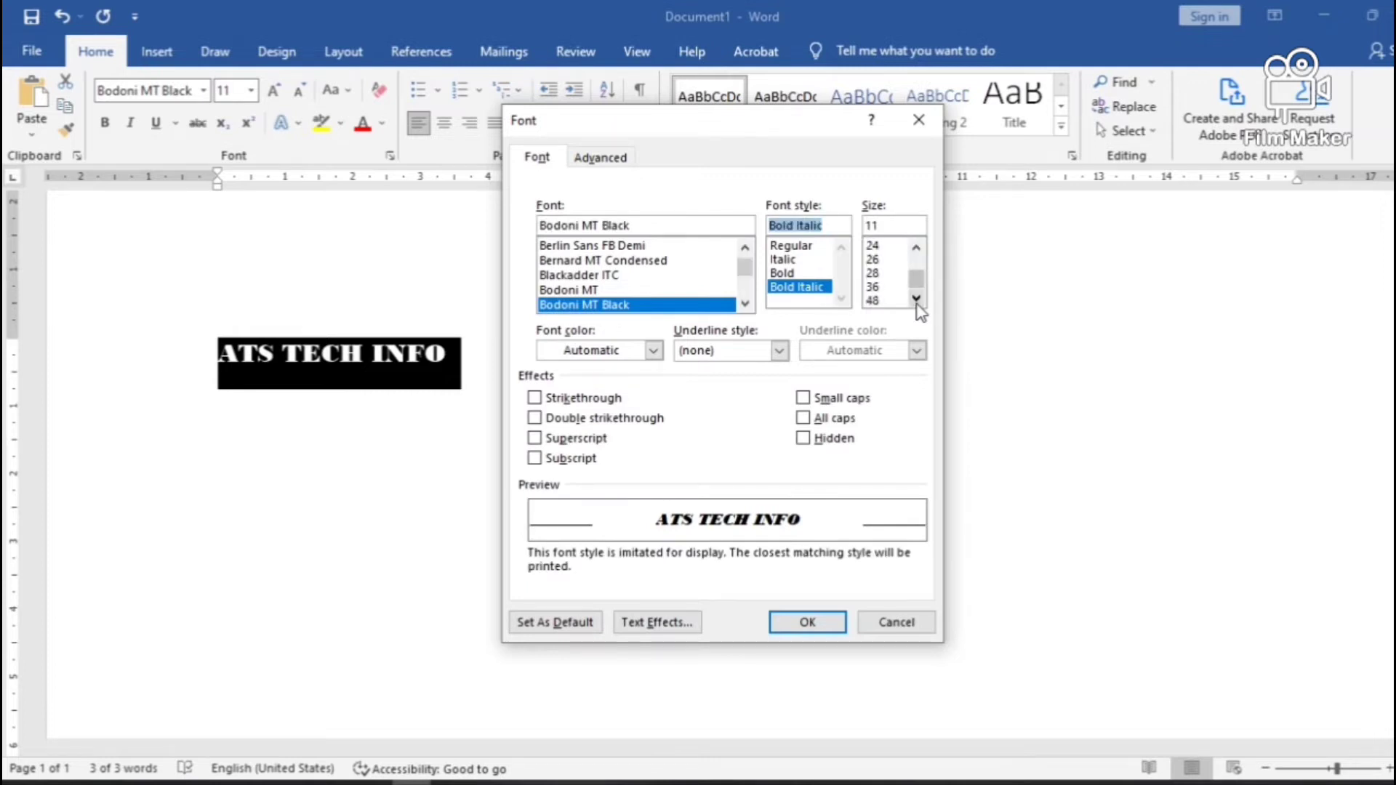
{"action": "left_click", "coordinate": [876, 273]}
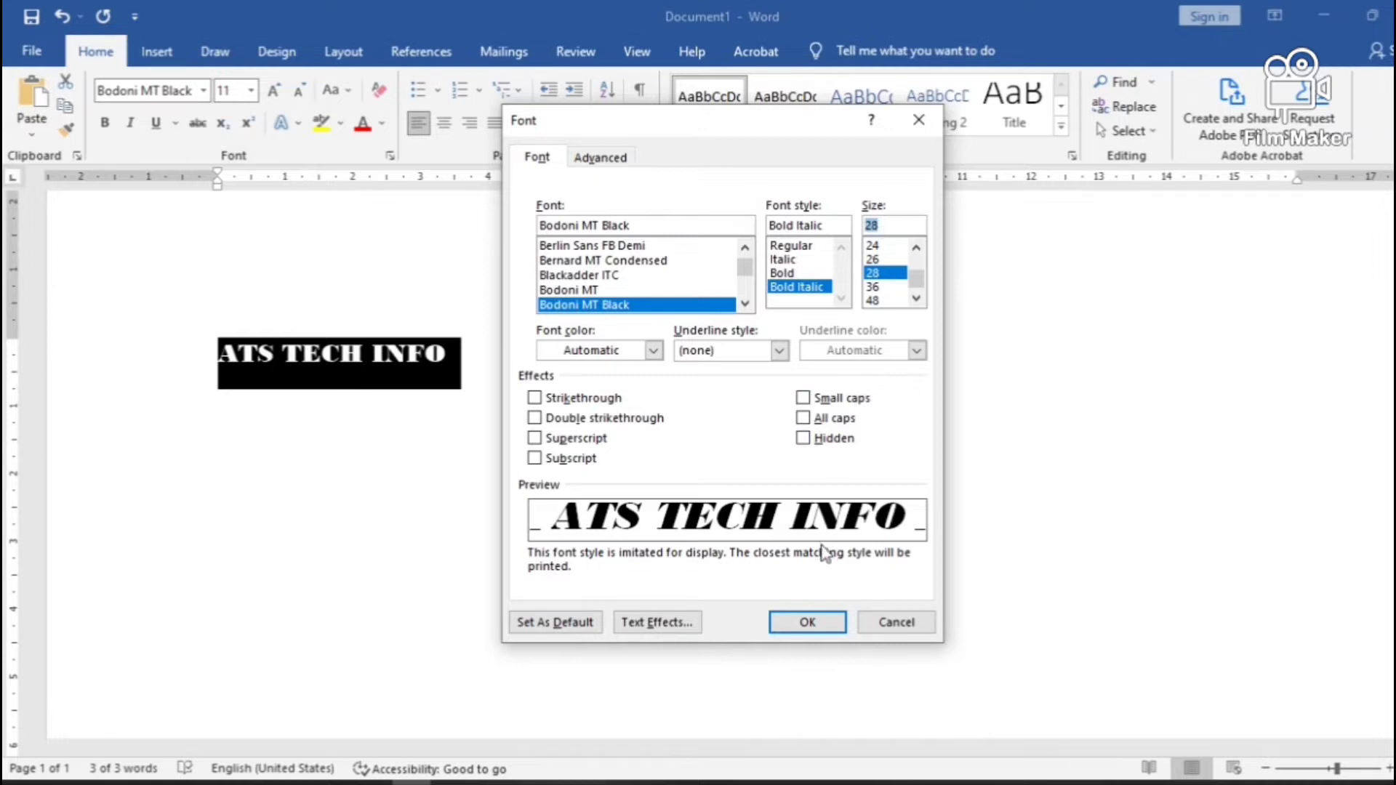
{"action": "left_click", "coordinate": [808, 622]}
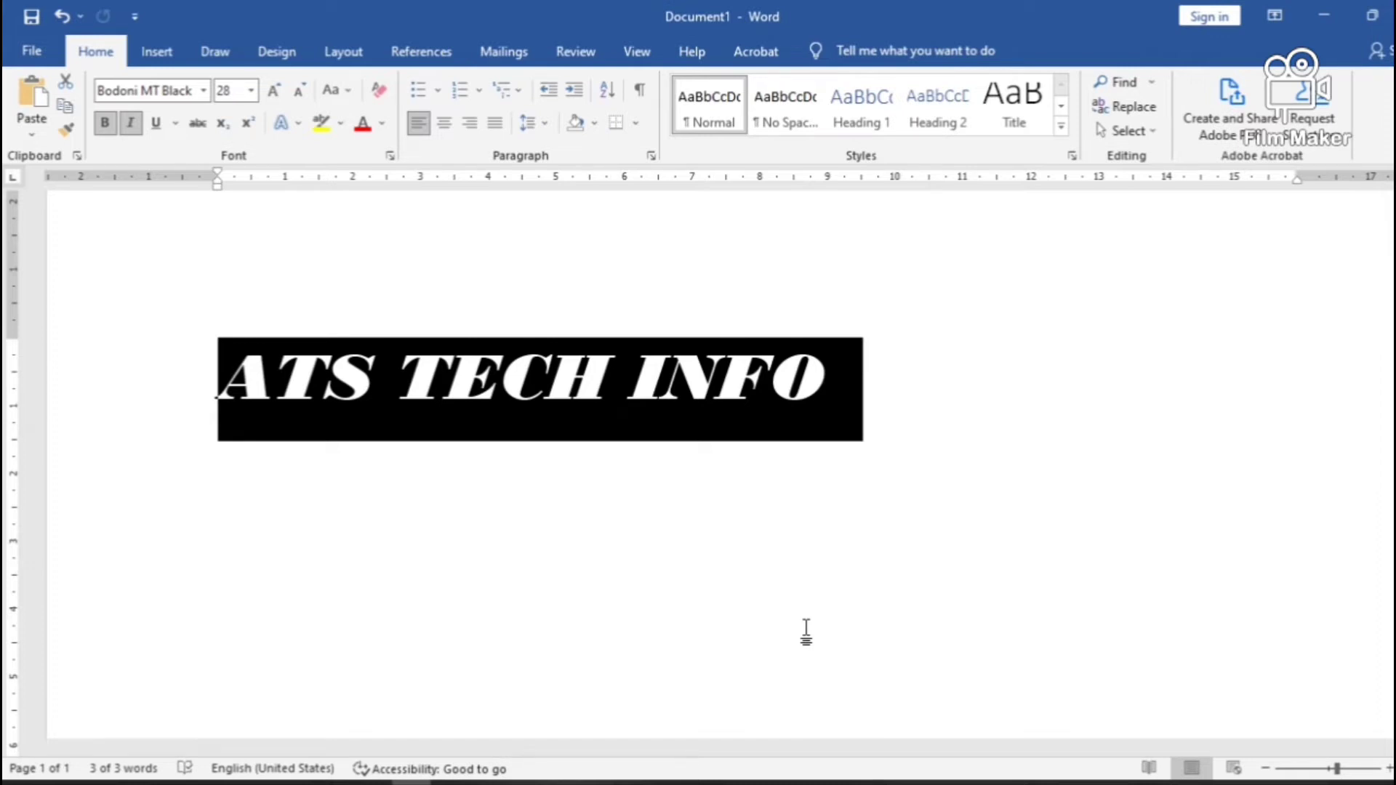
Change the font color of the selected line to the standard green.
{"action": "key", "text": "ctrl+d"}
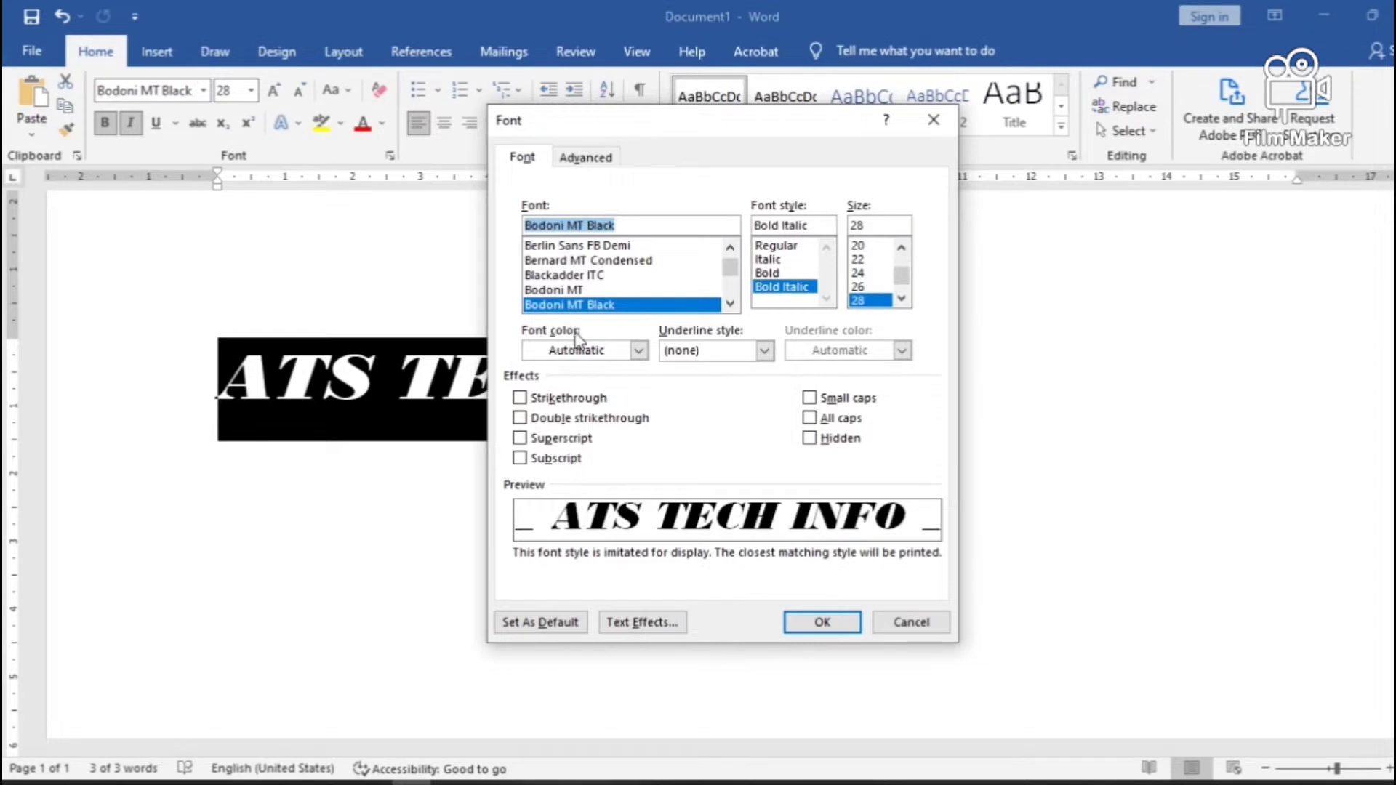
{"action": "left_click", "coordinate": [642, 357]}
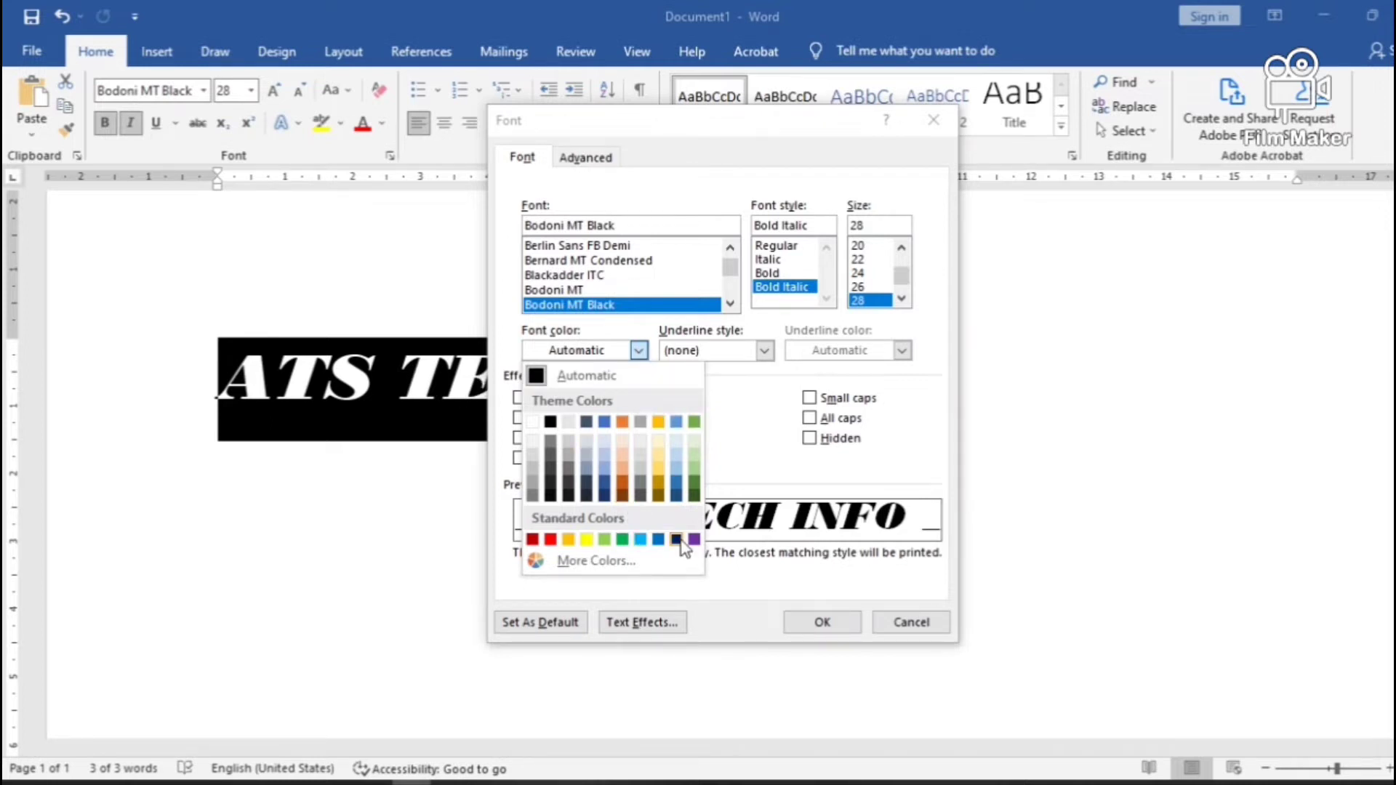
{"action": "left_click", "coordinate": [622, 539]}
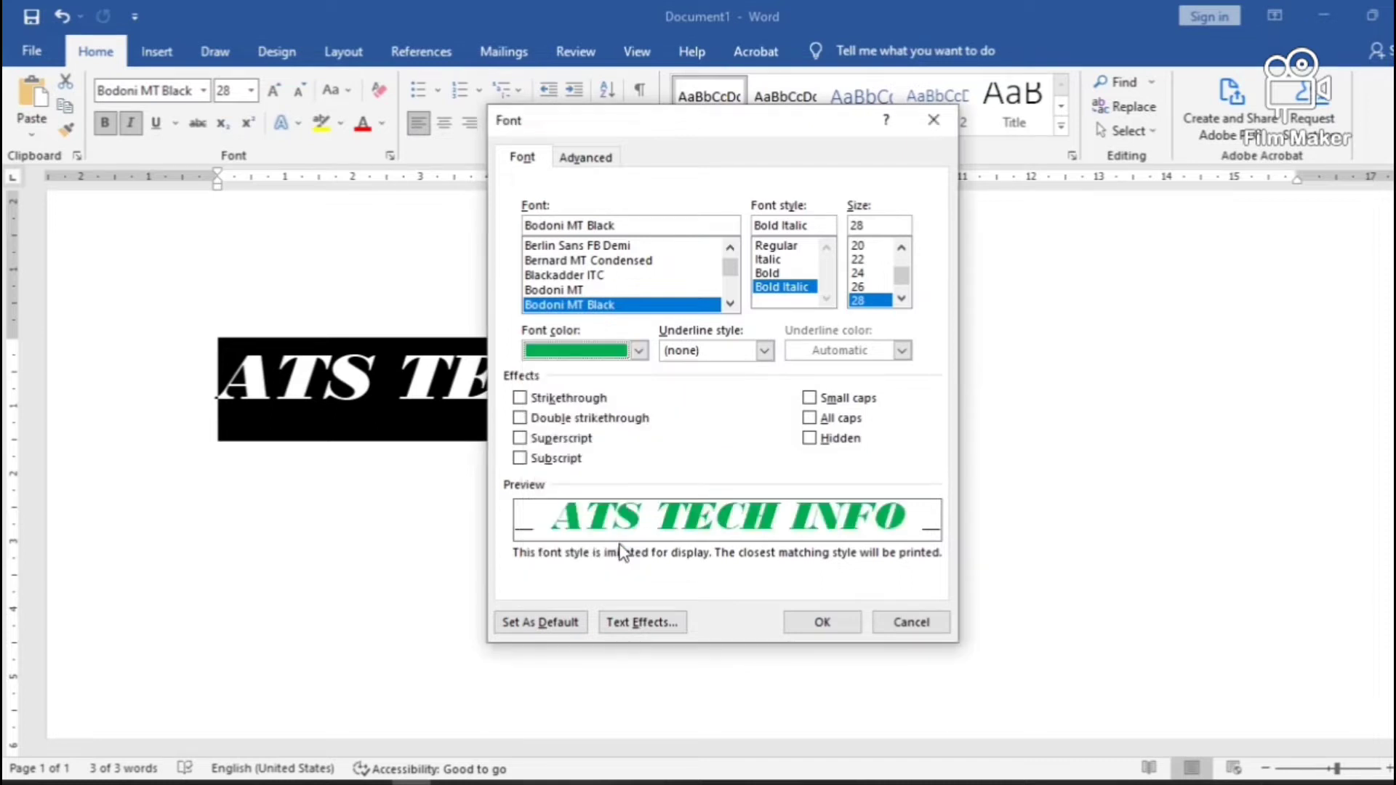
{"action": "left_click", "coordinate": [822, 624]}
{"action": "left_click", "coordinate": [821, 622]}
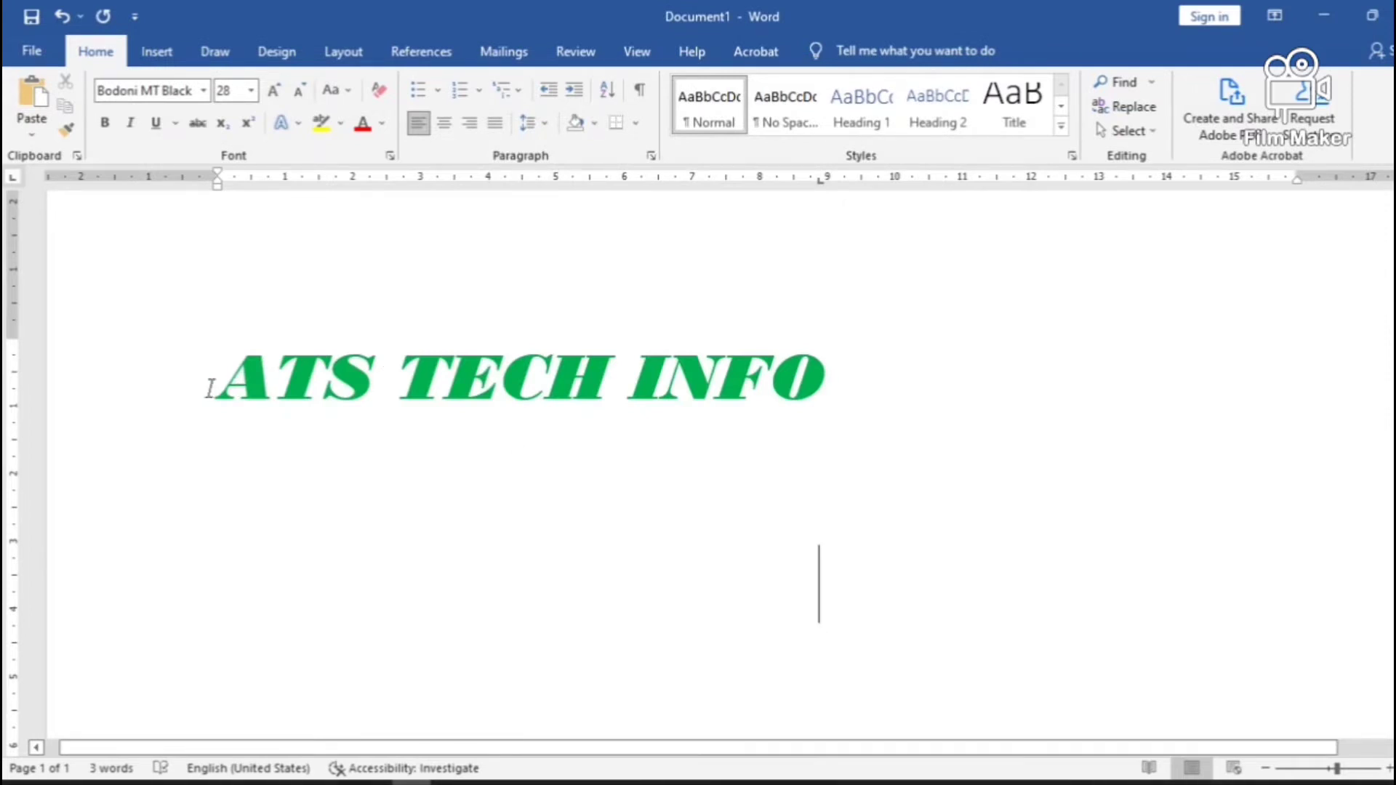
Change the font color of the whole "ATS TECH INFO" line to the dark blue-gray theme color and deselect it.
{"action": "left_click", "coordinate": [208, 387]}
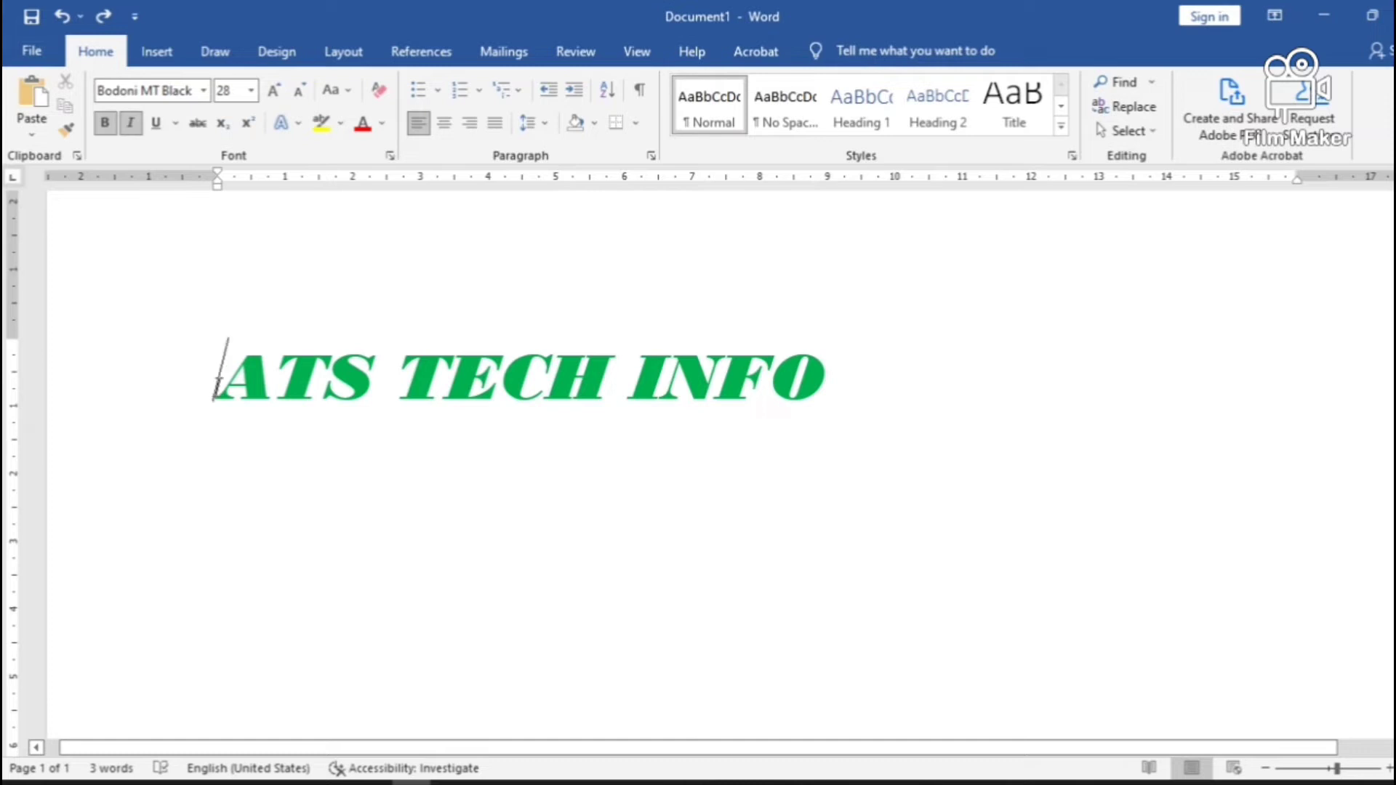
{"action": "key", "text": "shift+Right"}
{"action": "key", "text": "shift+Right"}
{"action": "key", "text": "shift+Right"}
{"action": "key", "text": "shift+Right"}
{"action": "key", "text": "shift+Right"}
{"action": "key", "text": "shift+Right"}
{"action": "key", "text": "shift+Right"}
{"action": "key", "text": "shift+Right"}
{"action": "key", "text": "shift+Right"}
{"action": "key", "text": "shift+Right"}
{"action": "key", "text": "shift+Right"}
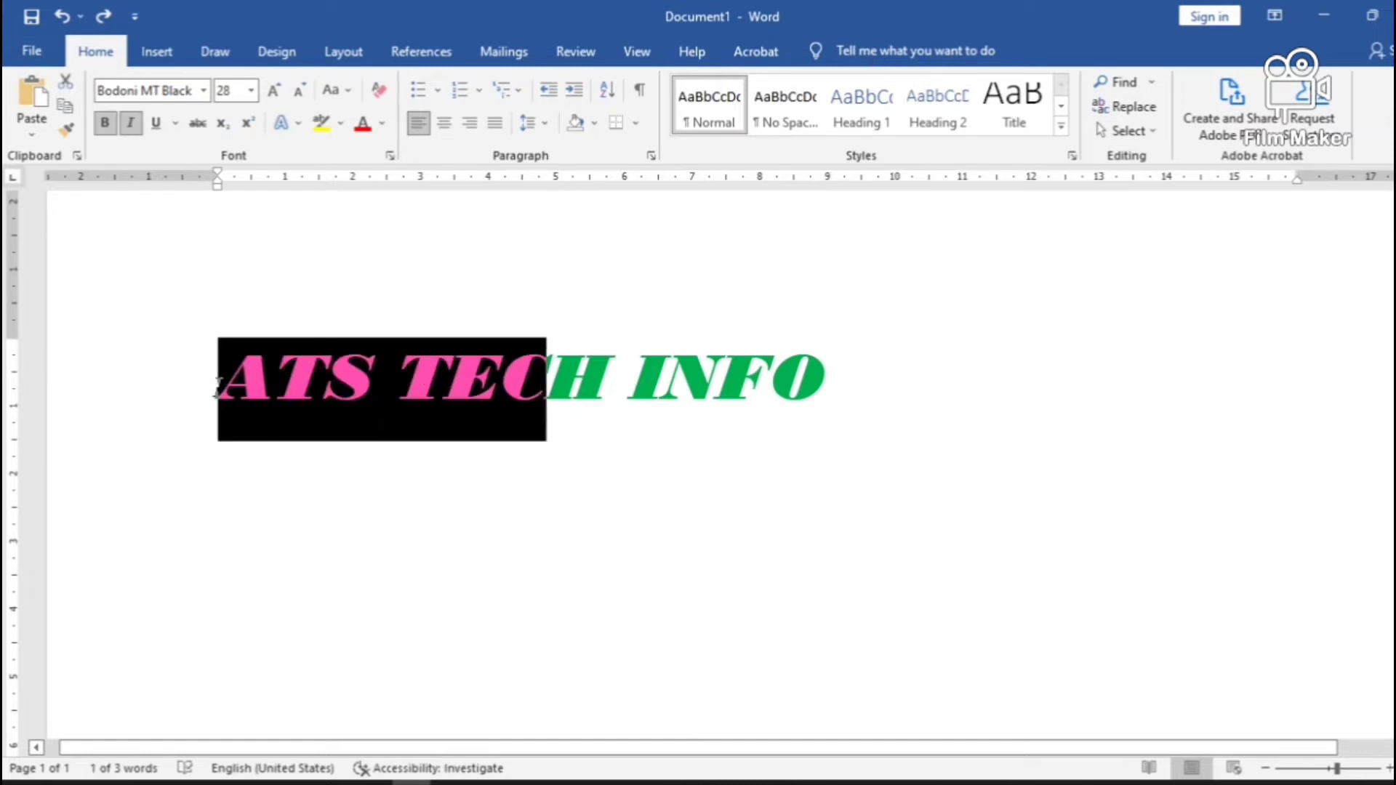
{"action": "key", "text": "shift+Right"}
{"action": "key", "text": "shift+Right"}
{"action": "key", "text": "shift+Right"}
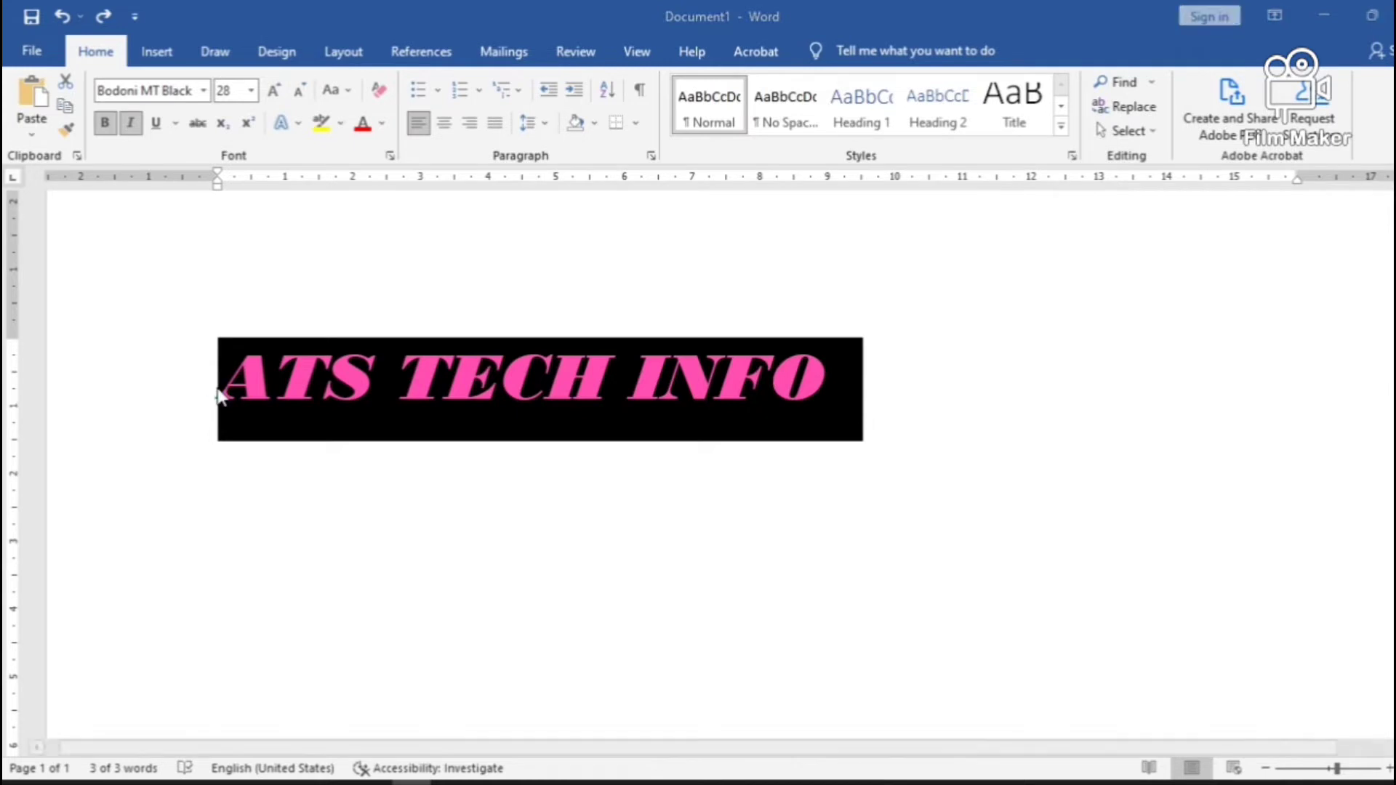
{"action": "key", "text": "ctrl+d"}
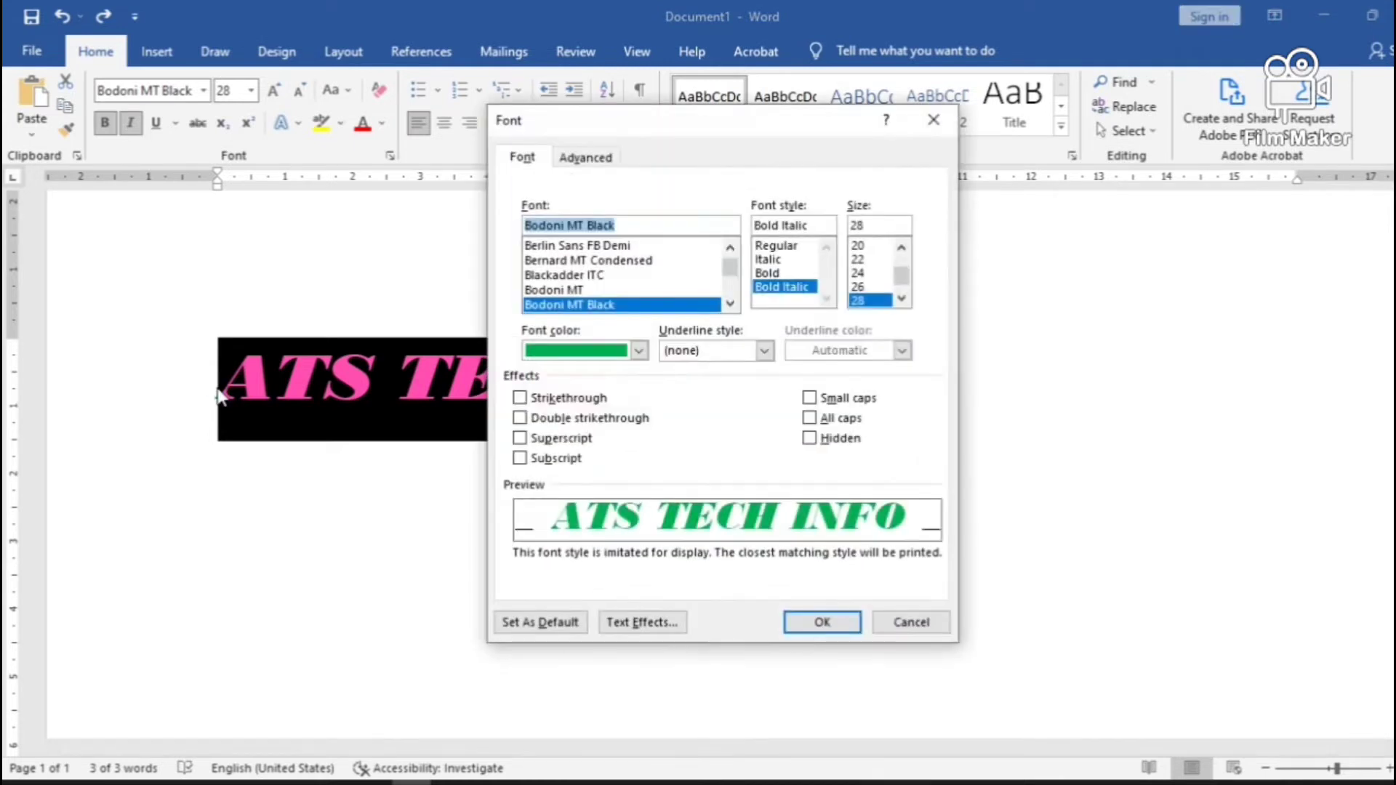
{"action": "left_click", "coordinate": [638, 351]}
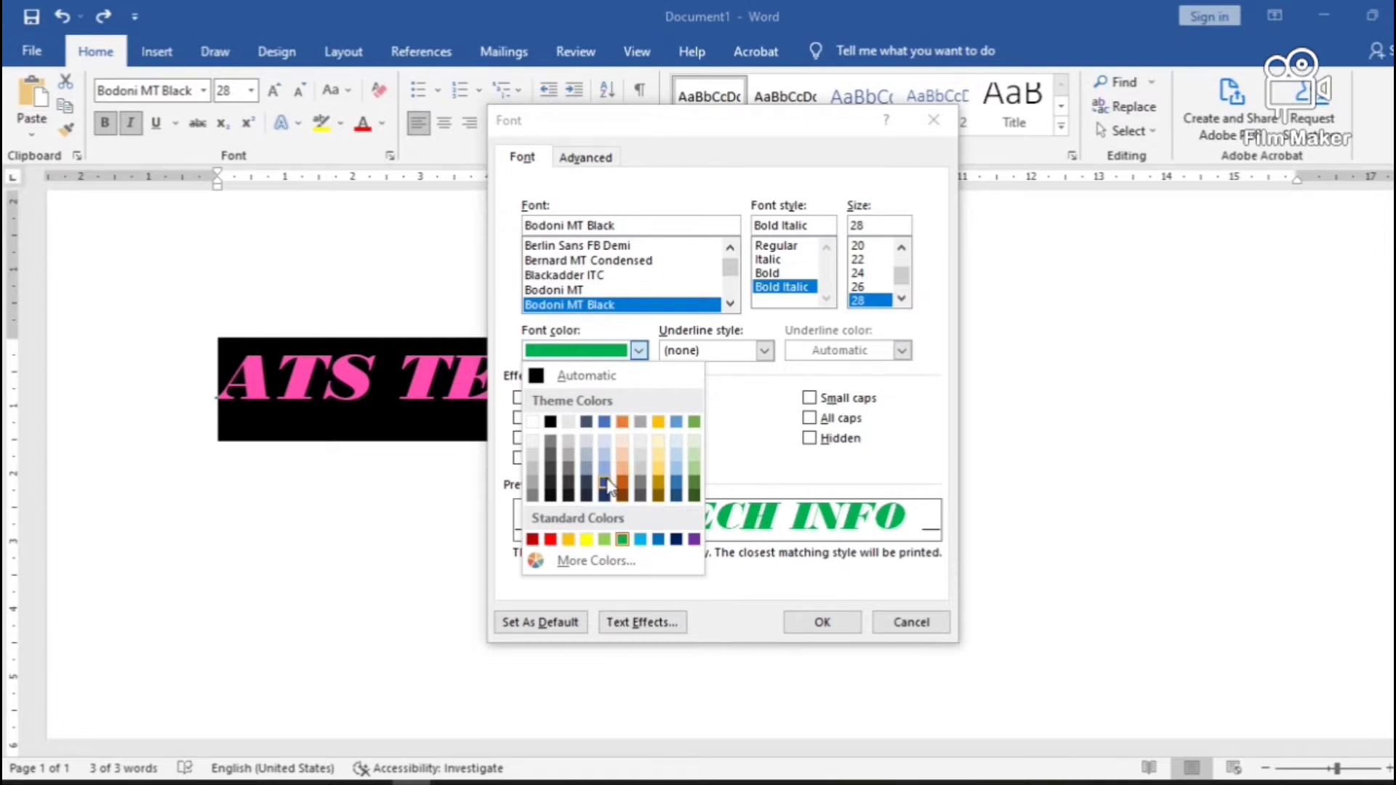
{"action": "left_click", "coordinate": [588, 422]}
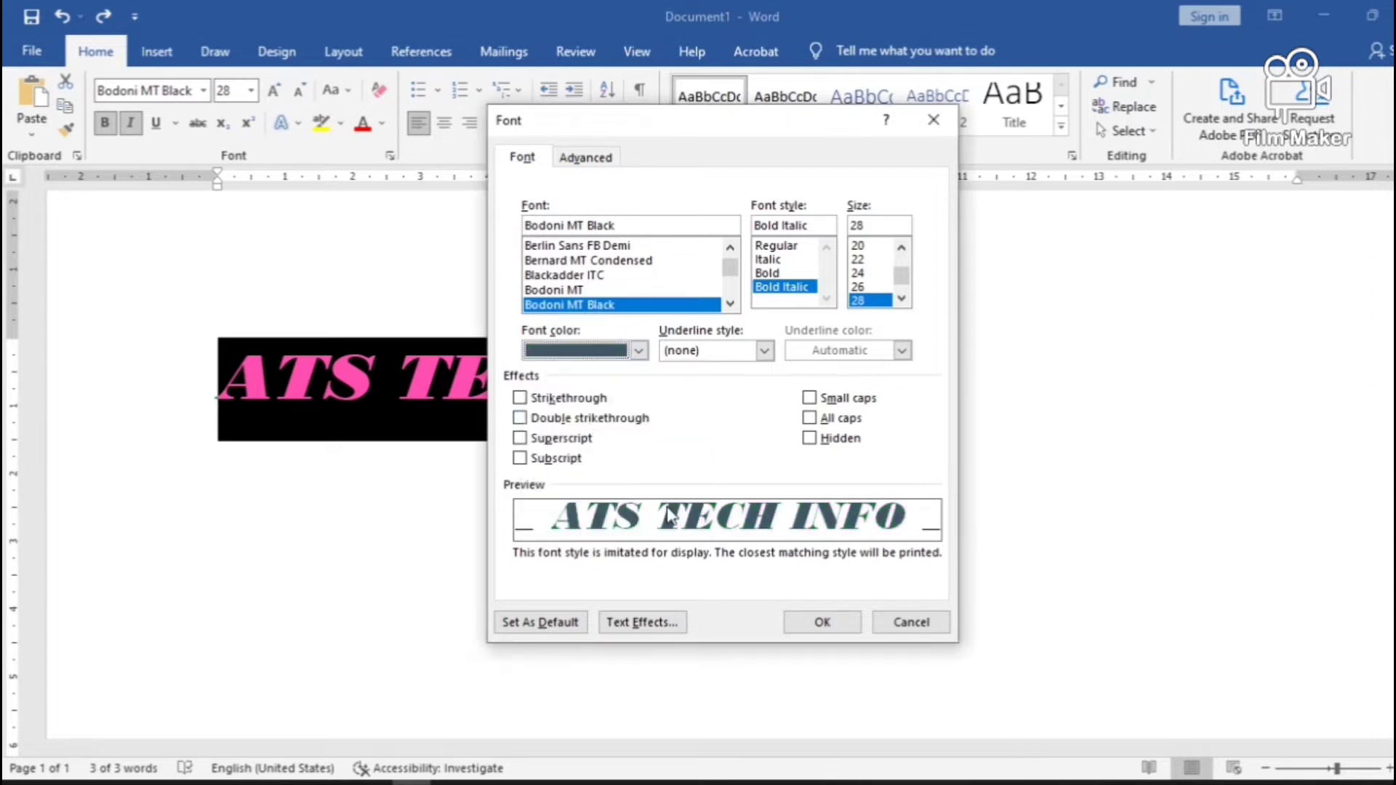
{"action": "left_click", "coordinate": [814, 622]}
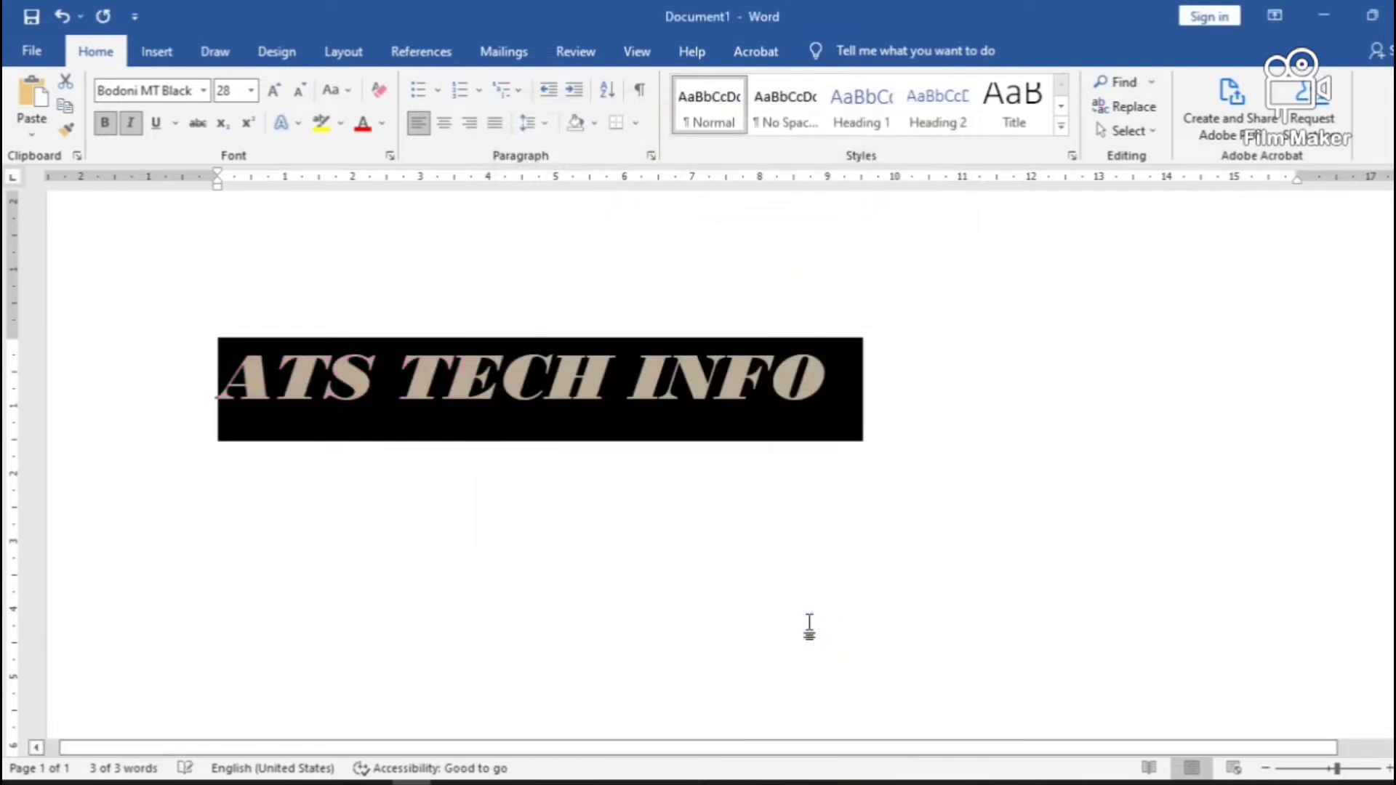
{"action": "left_click", "coordinate": [809, 627]}
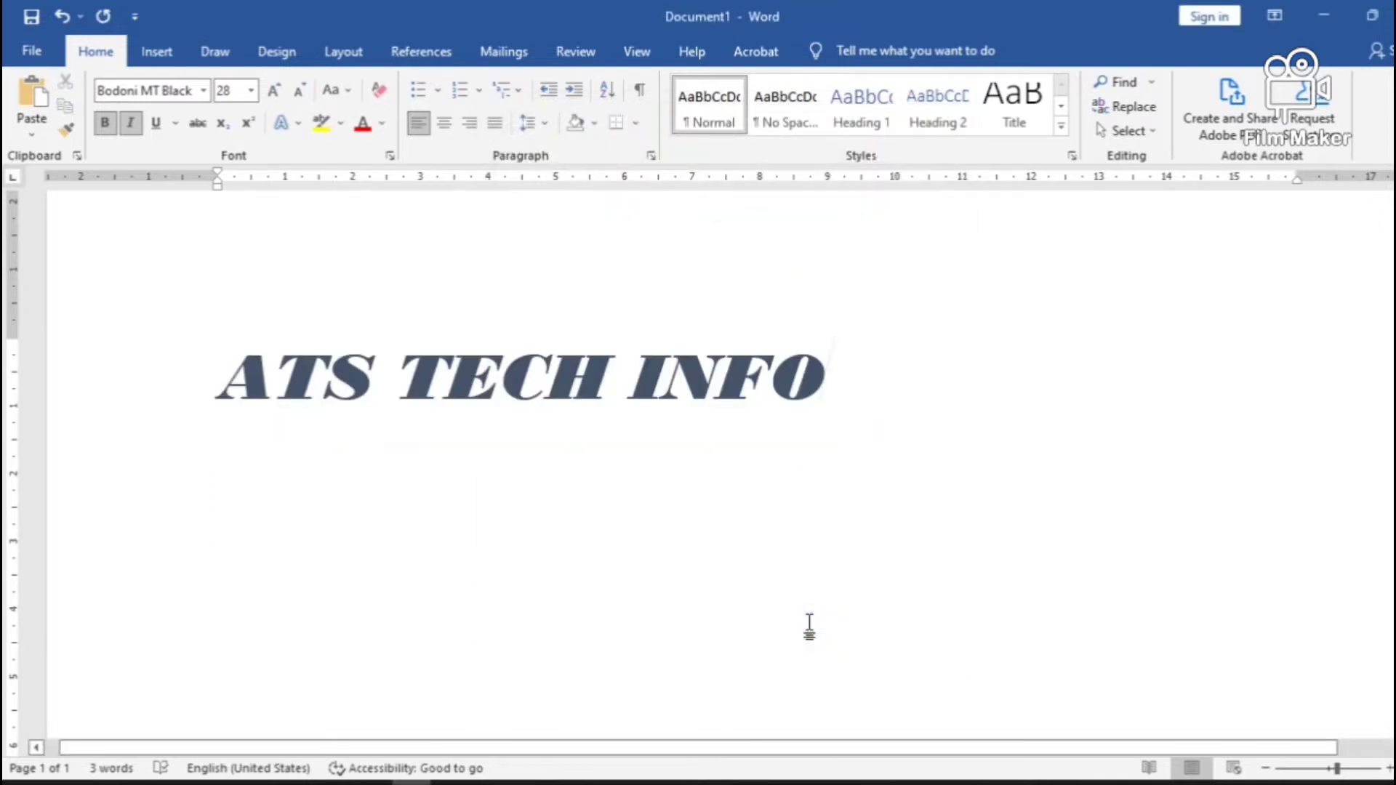
Apply a thick solid underline style to the whole "ATS TECH INFO" line through the Font dialog and deselect the text.
{"action": "key", "text": "shift+Left"}
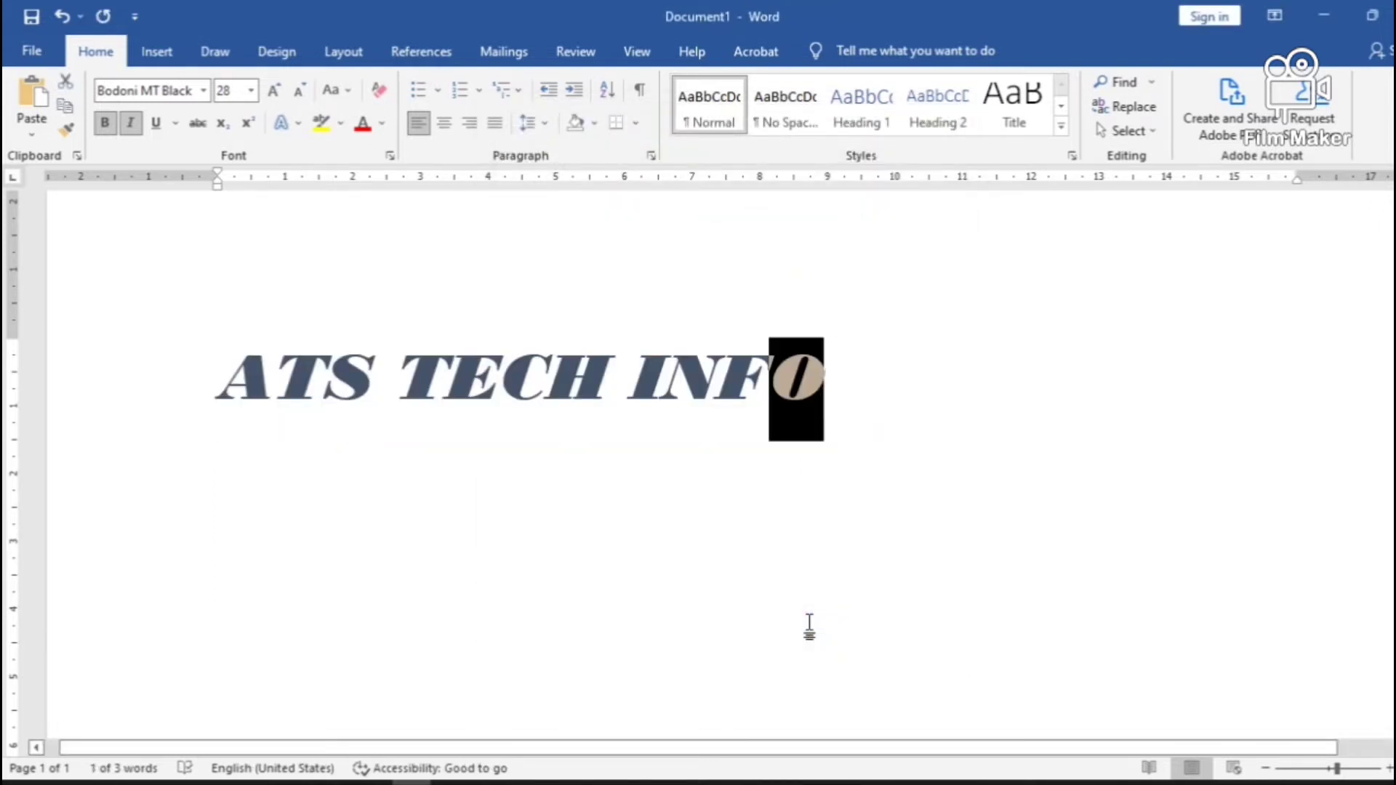
{"action": "key", "text": "shift+Left"}
{"action": "key", "text": "shift+Left"}
{"action": "key", "text": "shift+Left"}
{"action": "key", "text": "shift+Left"}
{"action": "key", "text": "shift+Left"}
{"action": "key", "text": "shift+Left"}
{"action": "key", "text": "shift+Left"}
{"action": "key", "text": "shift+Left"}
{"action": "key", "text": "shift+Left"}
{"action": "key", "text": "shift+Left"}
{"action": "key", "text": "shift+Left"}
{"action": "key", "text": "shift+Left"}
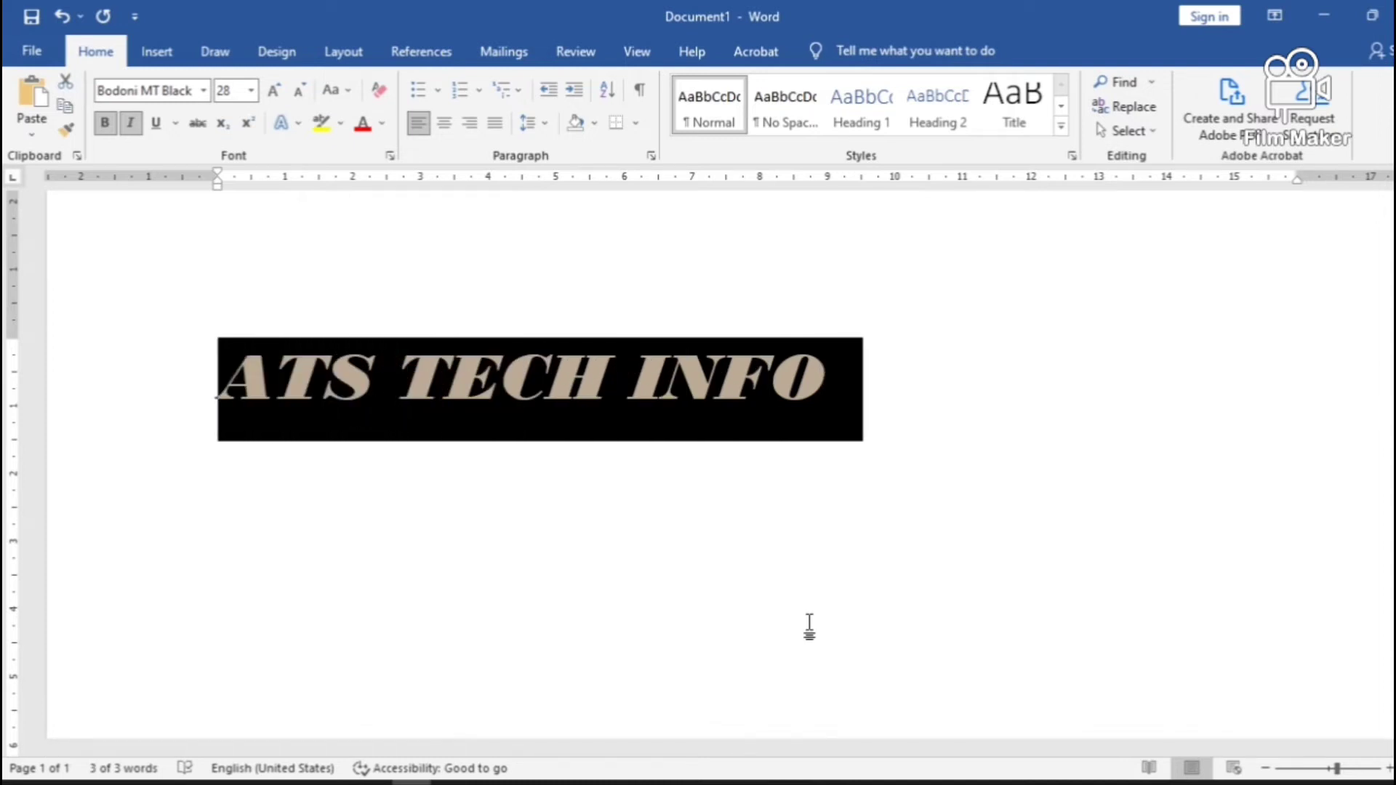
{"action": "key", "text": "ctrl+d"}
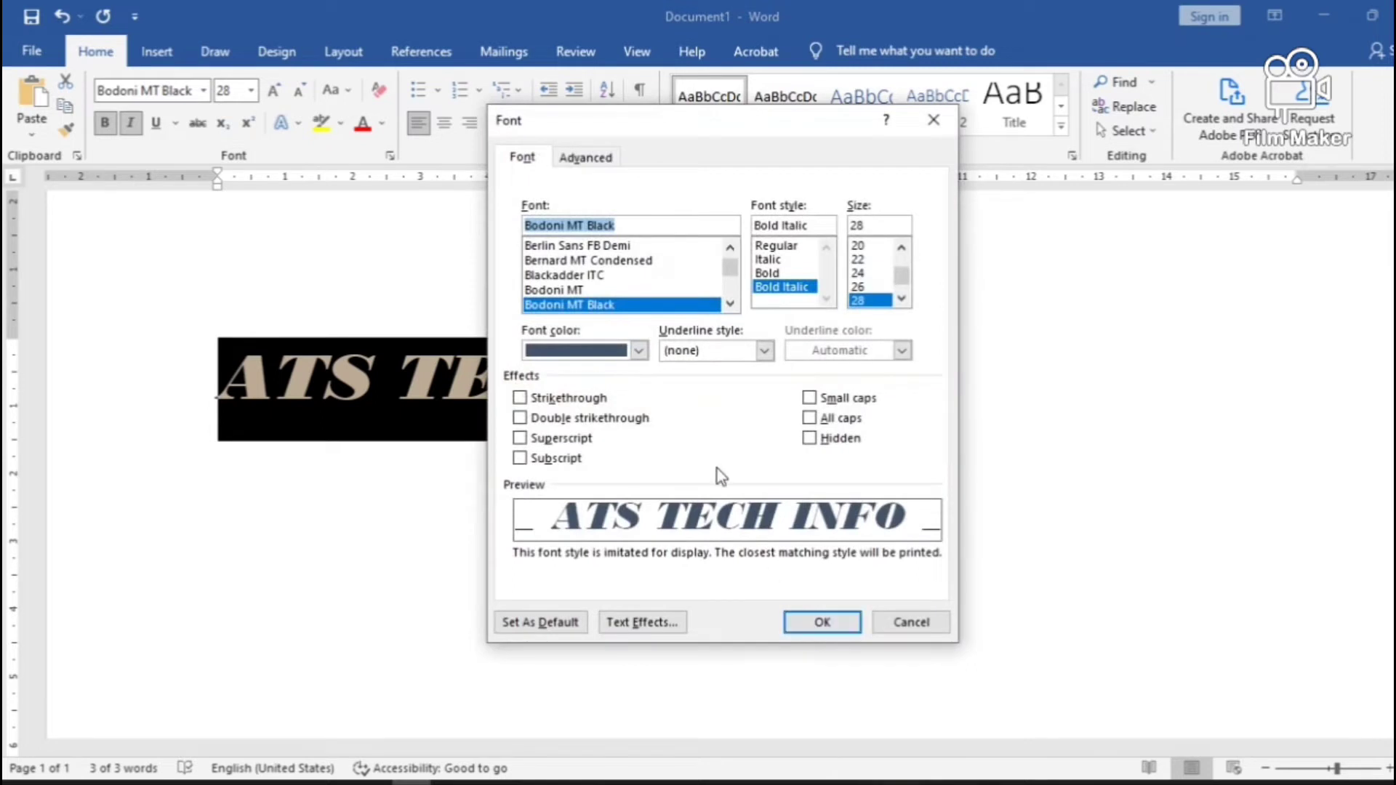
{"action": "left_click", "coordinate": [767, 352]}
{"action": "left_click", "coordinate": [766, 352]}
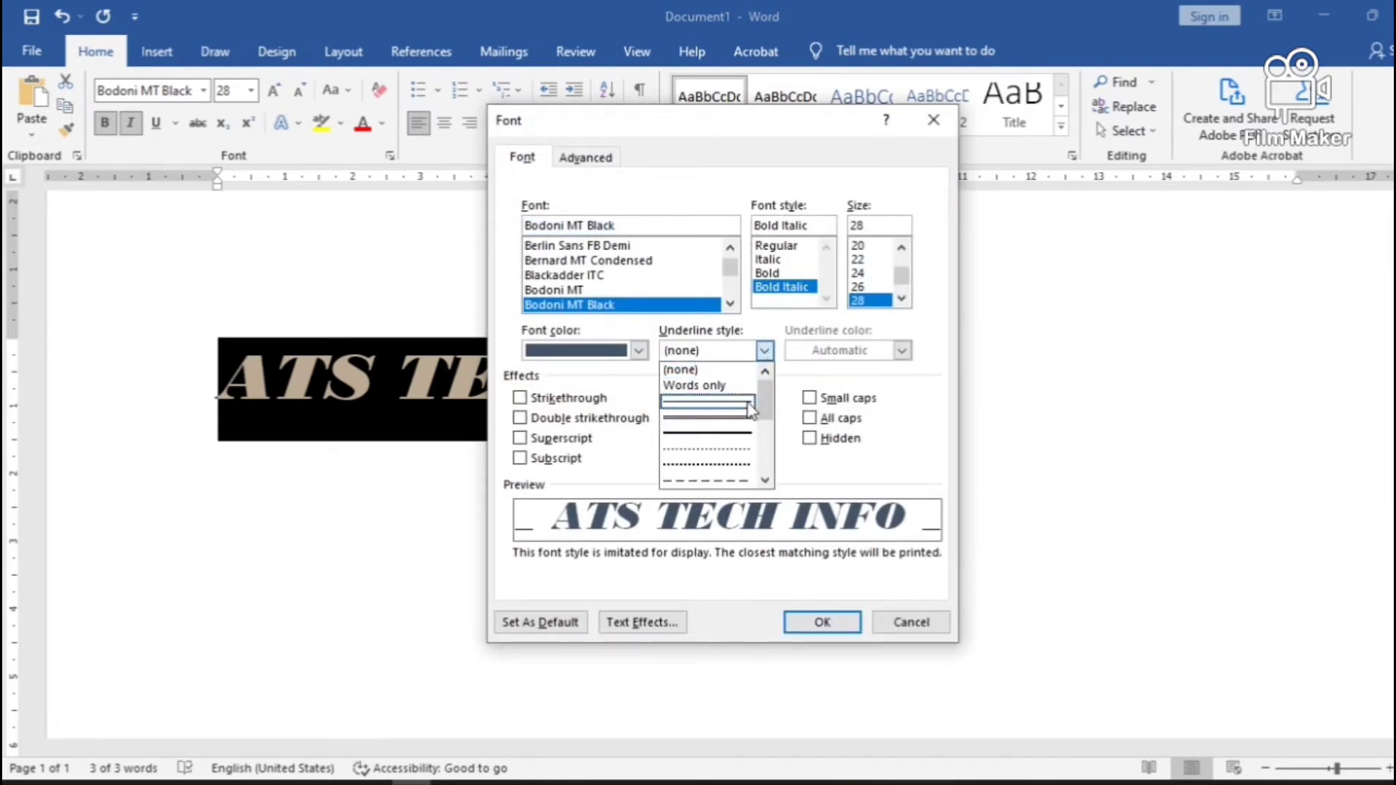
{"action": "left_click", "coordinate": [741, 434]}
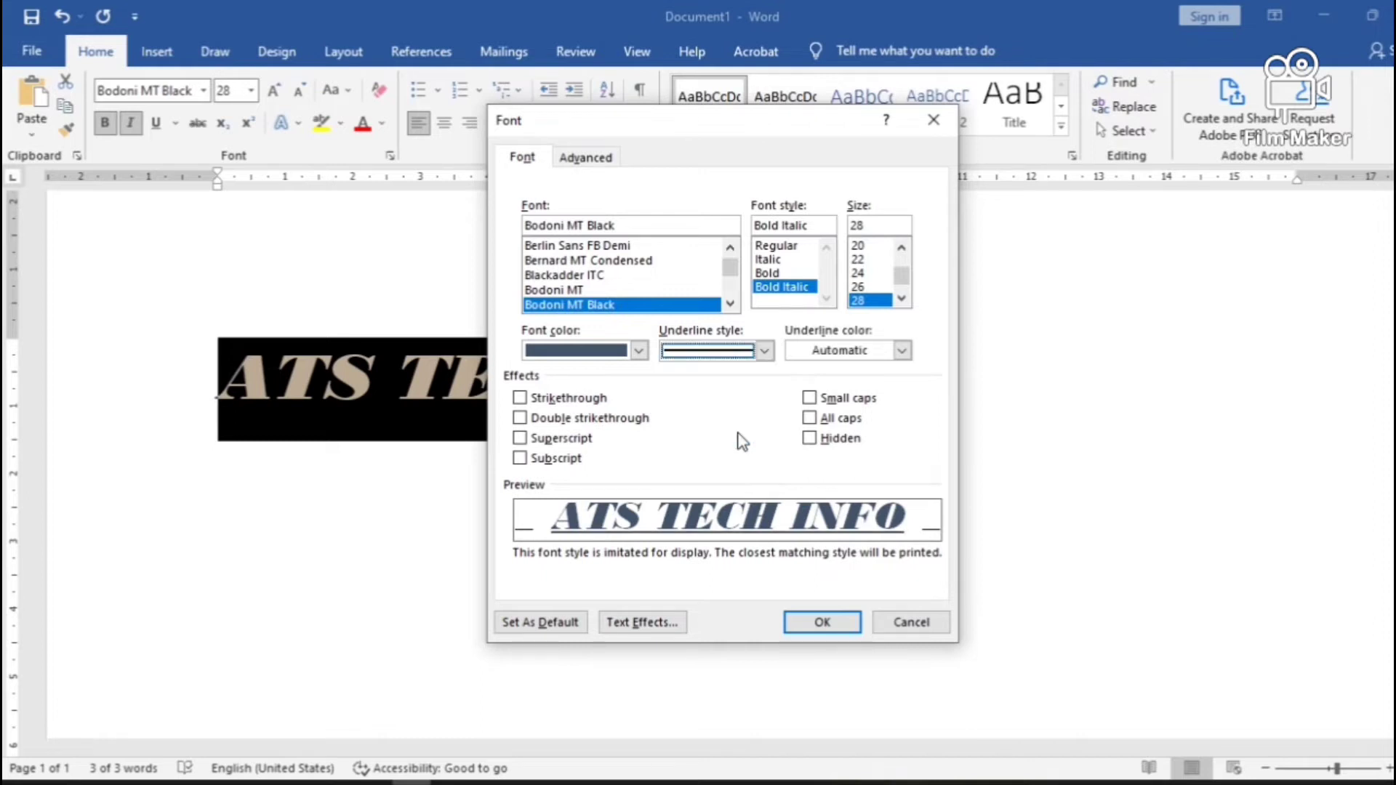
{"action": "left_click", "coordinate": [822, 623]}
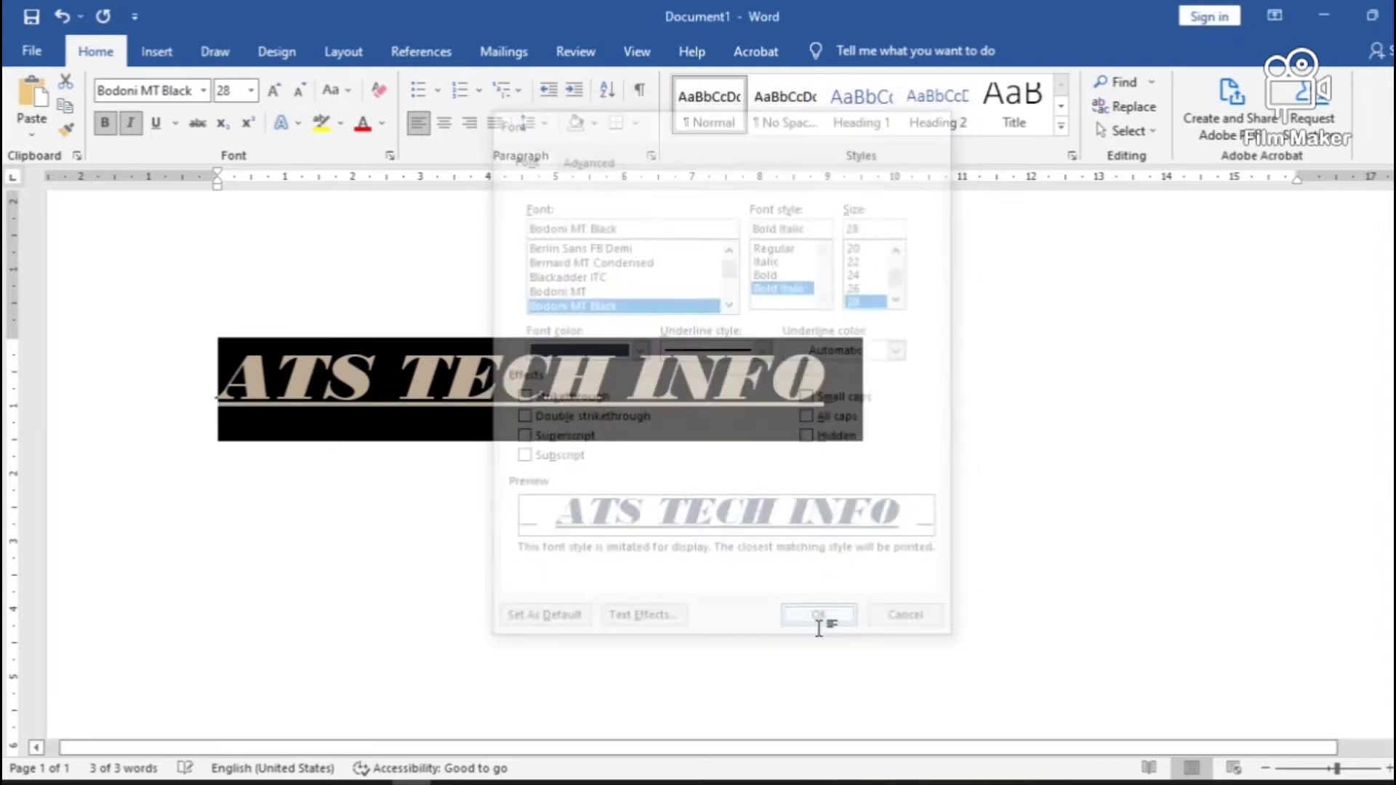
{"action": "left_click", "coordinate": [819, 627]}
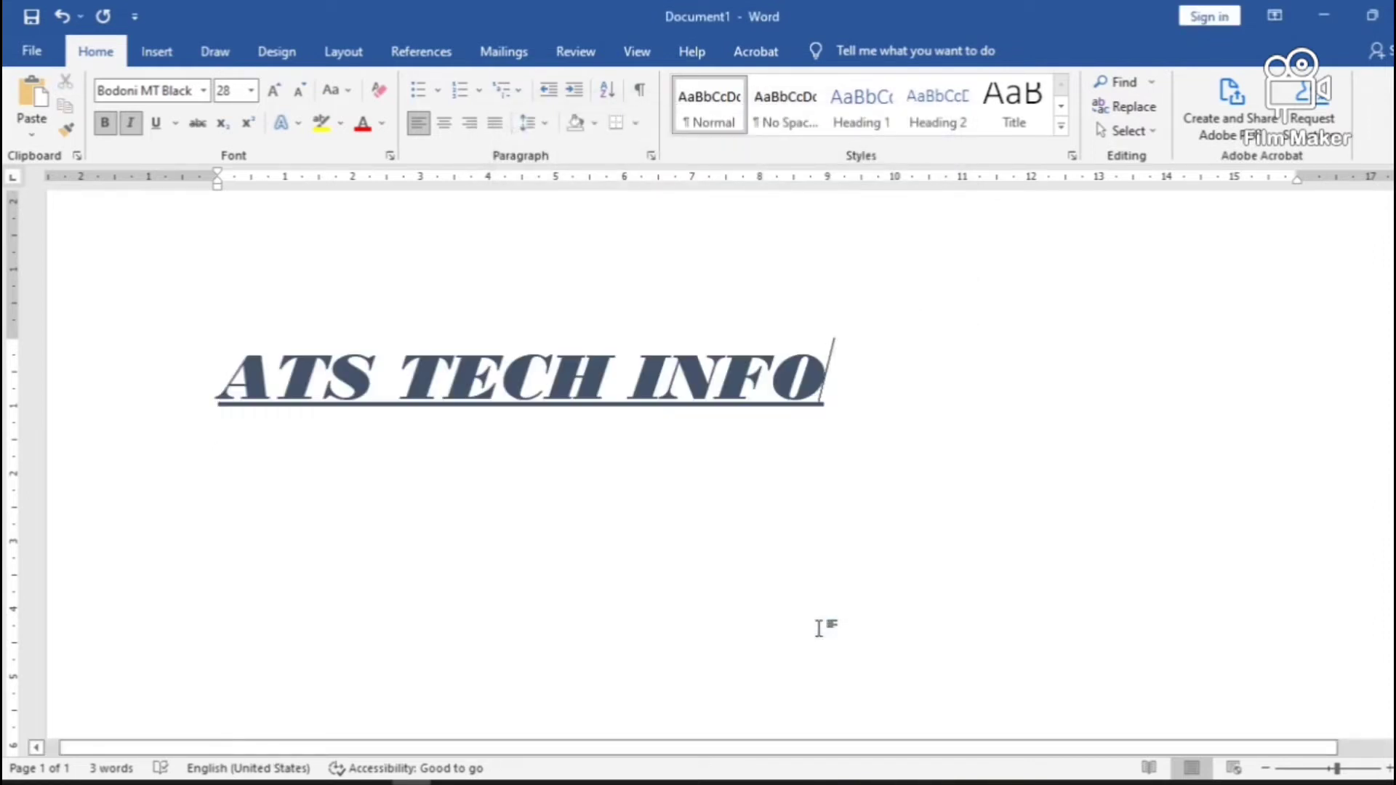
Set the underline style of the whole "ATS TECH INFO" line to the thick dash-dot-dot line and deselect the text.
{"action": "key", "text": "shift+Left"}
{"action": "key", "text": "shift+Left"}
{"action": "key", "text": "shift+Left"}
{"action": "key", "text": "shift+Left"}
{"action": "key", "text": "shift+Left"}
{"action": "key", "text": "shift+Left"}
{"action": "key", "text": "shift+Left"}
{"action": "key", "text": "shift+Left"}
{"action": "key", "text": "shift+Left"}
{"action": "key", "text": "shift+Left"}
{"action": "key", "text": "shift+Left"}
{"action": "key", "text": "shift+Left"}
{"action": "key", "text": "shift+Left"}
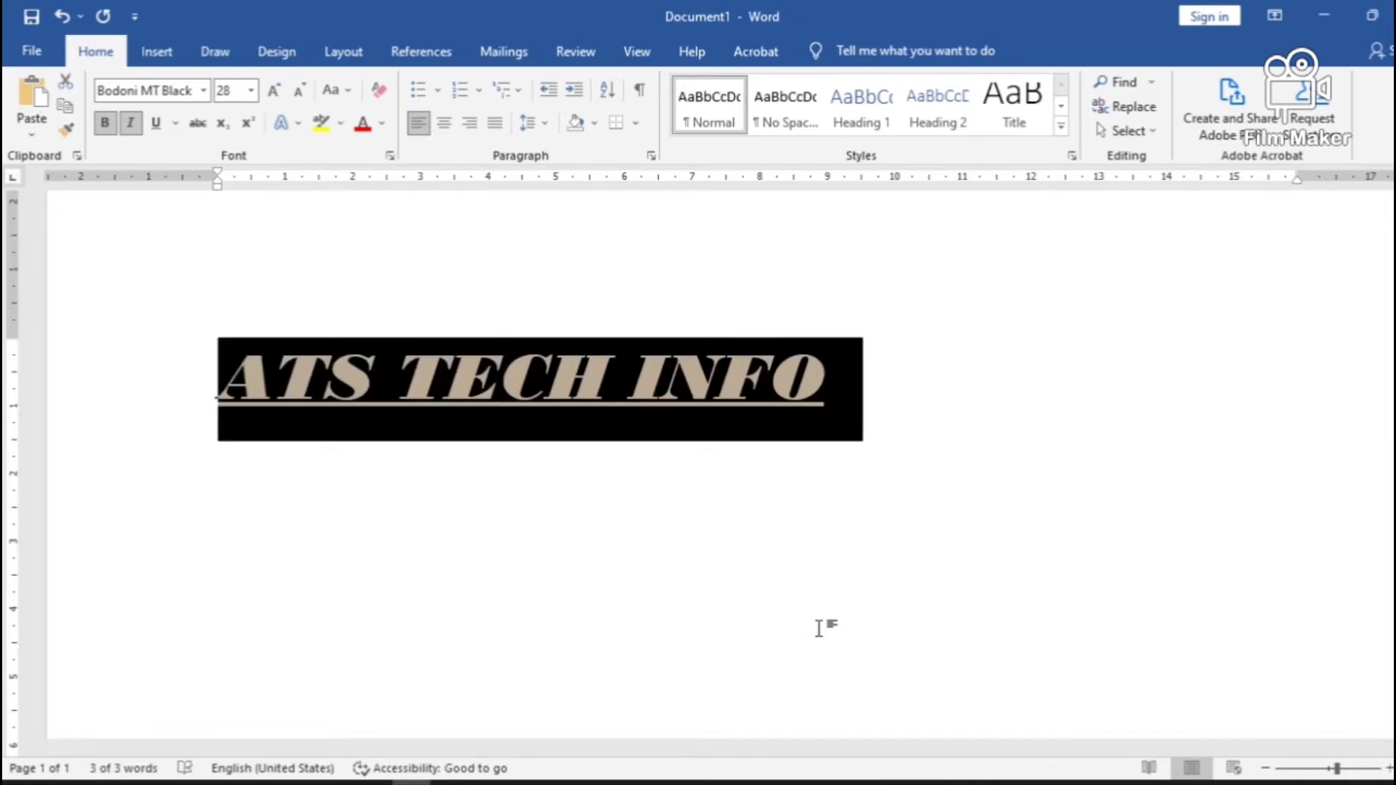
{"action": "key", "text": "ctrl+d"}
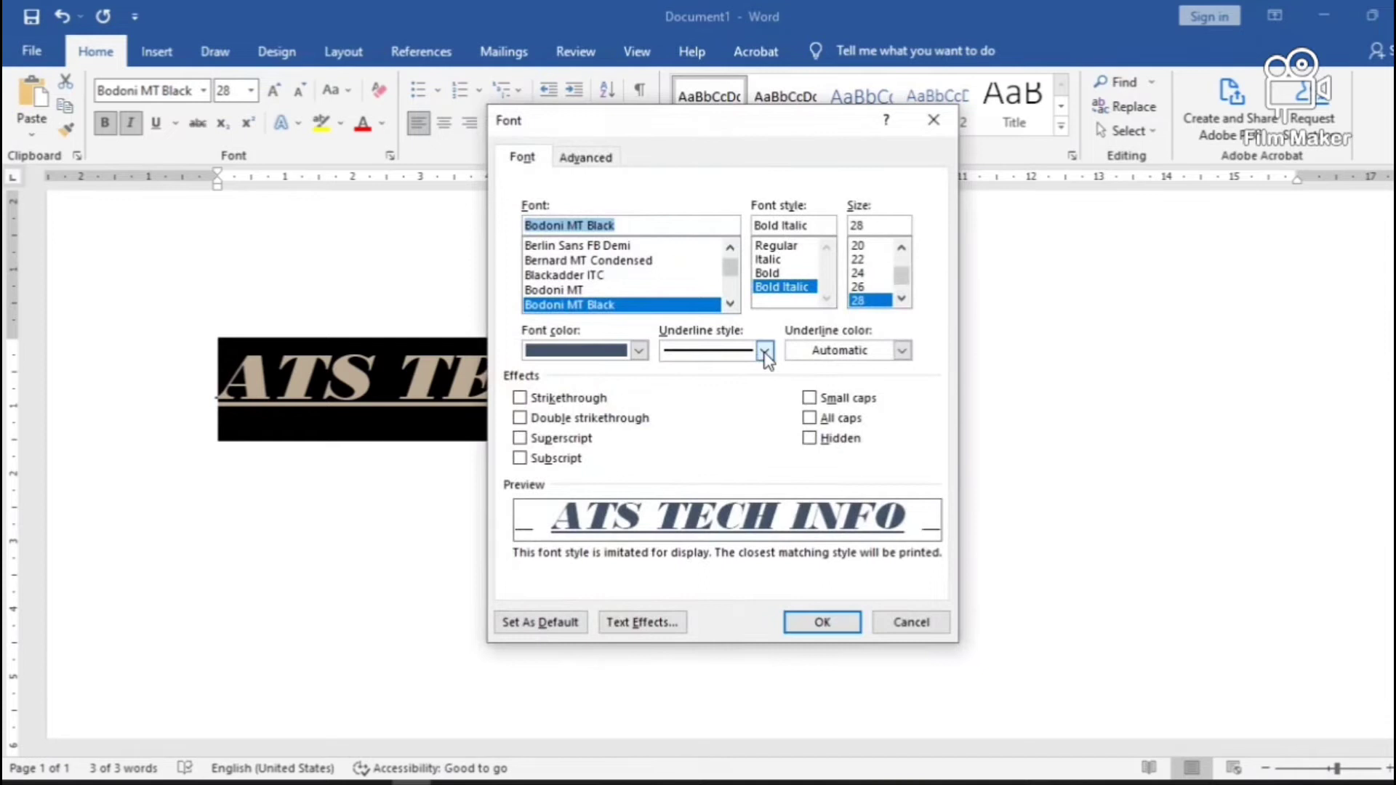
{"action": "left_click", "coordinate": [764, 351]}
{"action": "left_click", "coordinate": [763, 486]}
{"action": "left_click", "coordinate": [763, 485]}
{"action": "left_click", "coordinate": [763, 486]}
{"action": "left_click", "coordinate": [763, 486]}
{"action": "left_click", "coordinate": [763, 486]}
{"action": "left_click", "coordinate": [763, 486]}
{"action": "left_click", "coordinate": [763, 486]}
{"action": "left_click", "coordinate": [764, 485]}
{"action": "left_click", "coordinate": [763, 485]}
{"action": "left_click", "coordinate": [763, 486]}
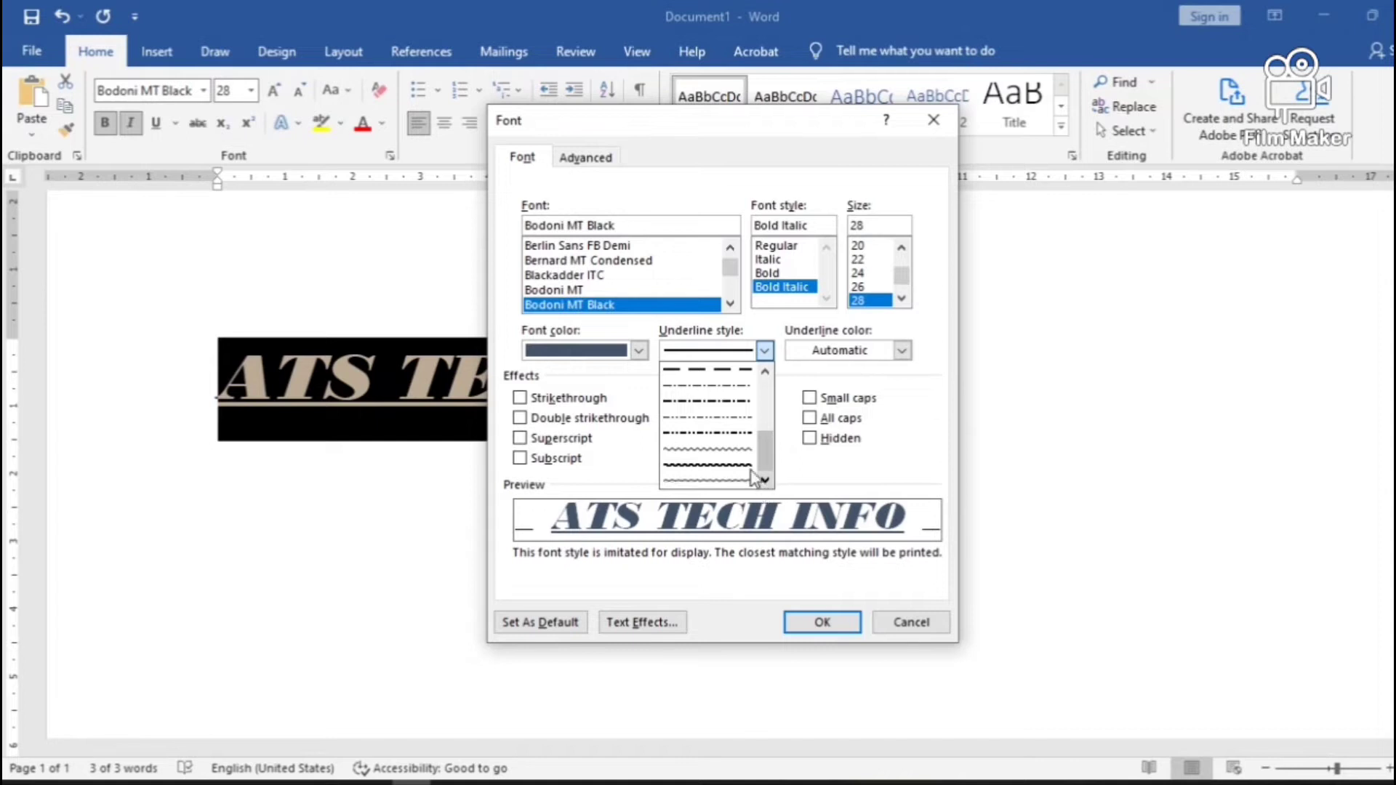
{"action": "left_click", "coordinate": [730, 434]}
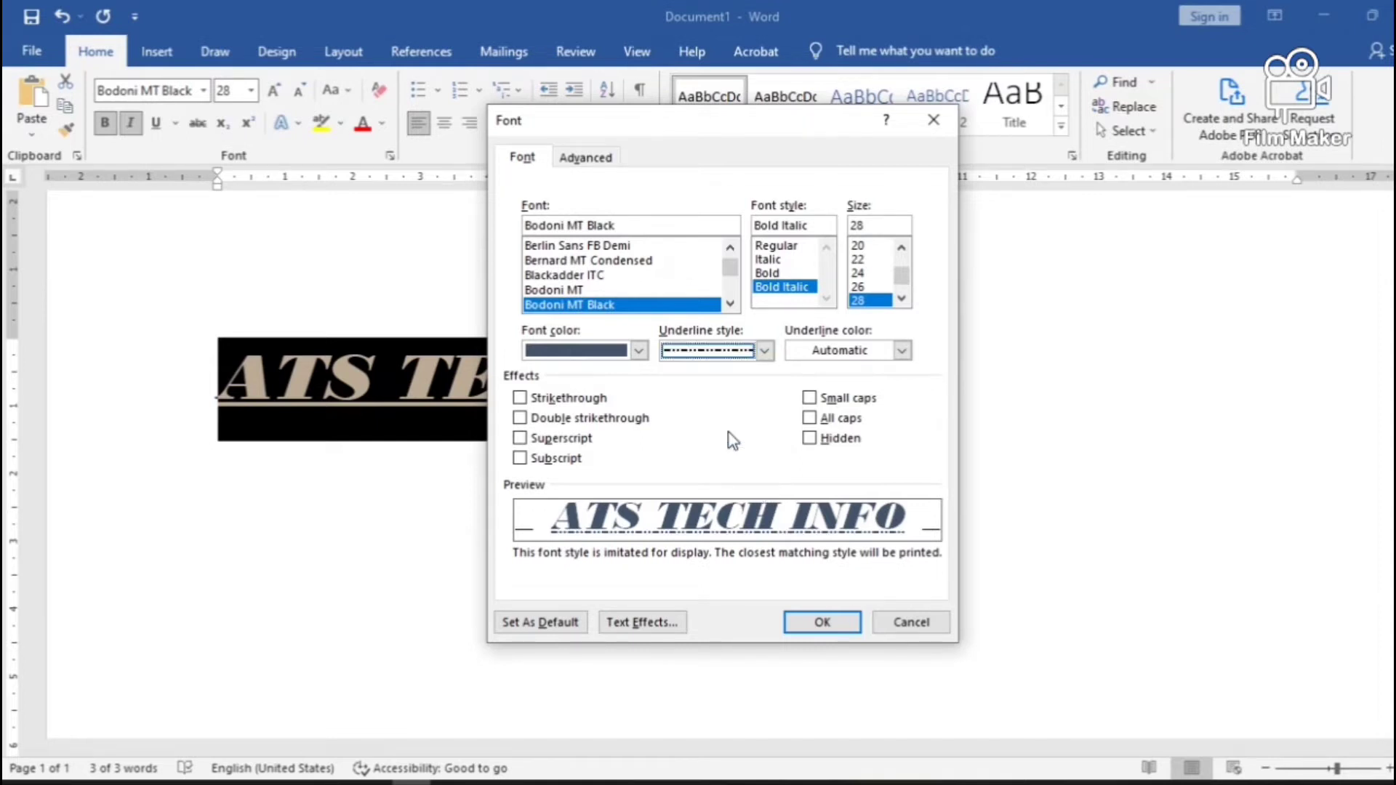
{"action": "left_click", "coordinate": [822, 622]}
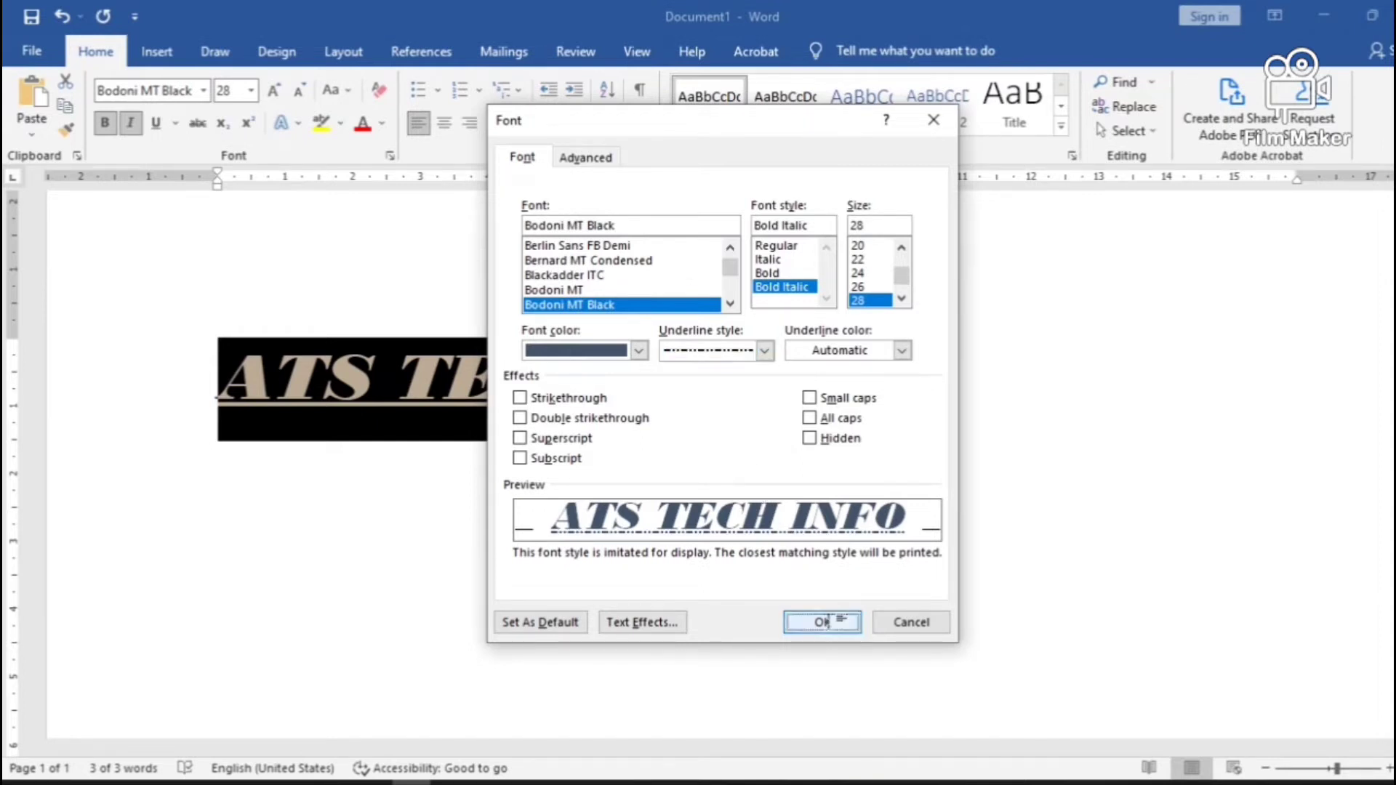
{"action": "left_click", "coordinate": [846, 518]}
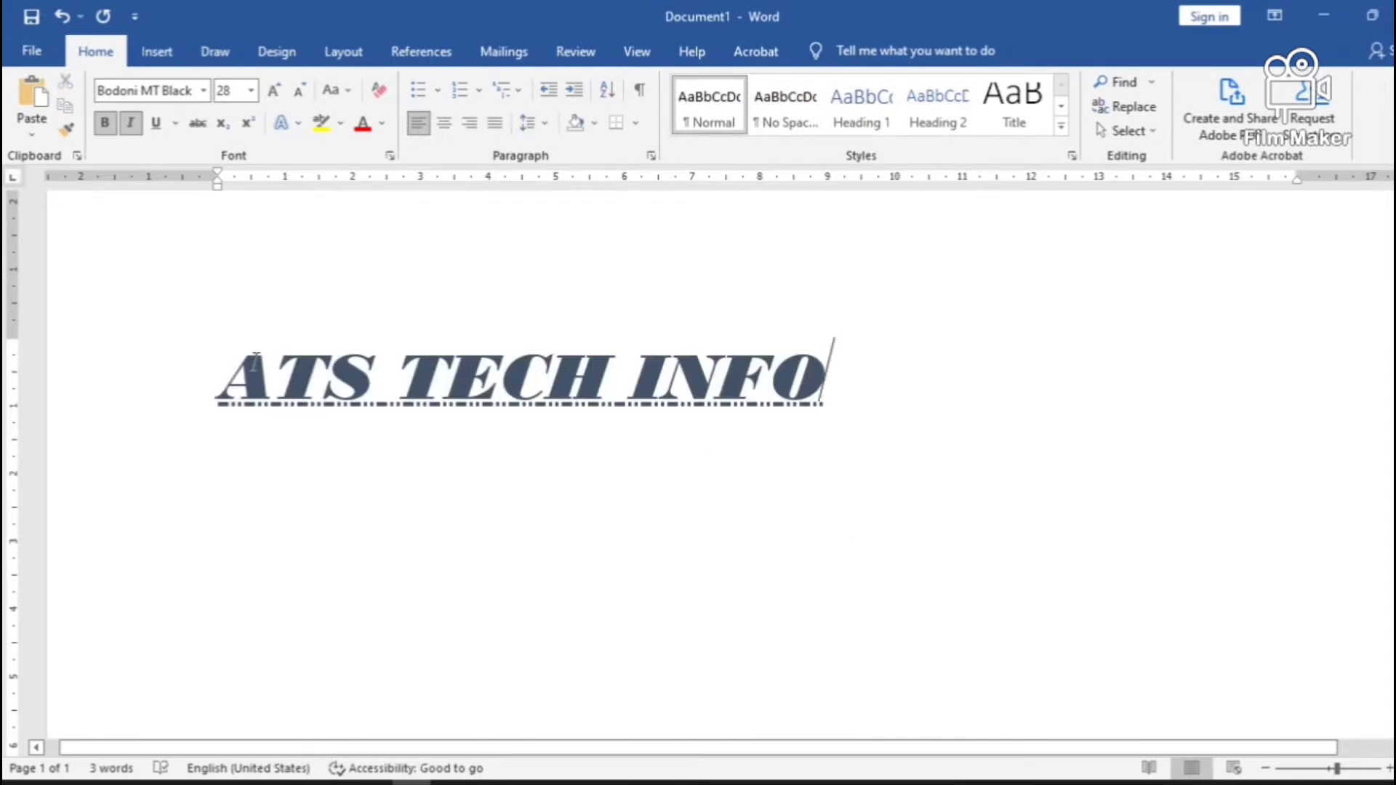
Apply the Strikethrough effect to the whole "ATS TECH INFO" line, moving the Font dialog aside to keep the text in view.
{"action": "key", "text": "shift+Right"}
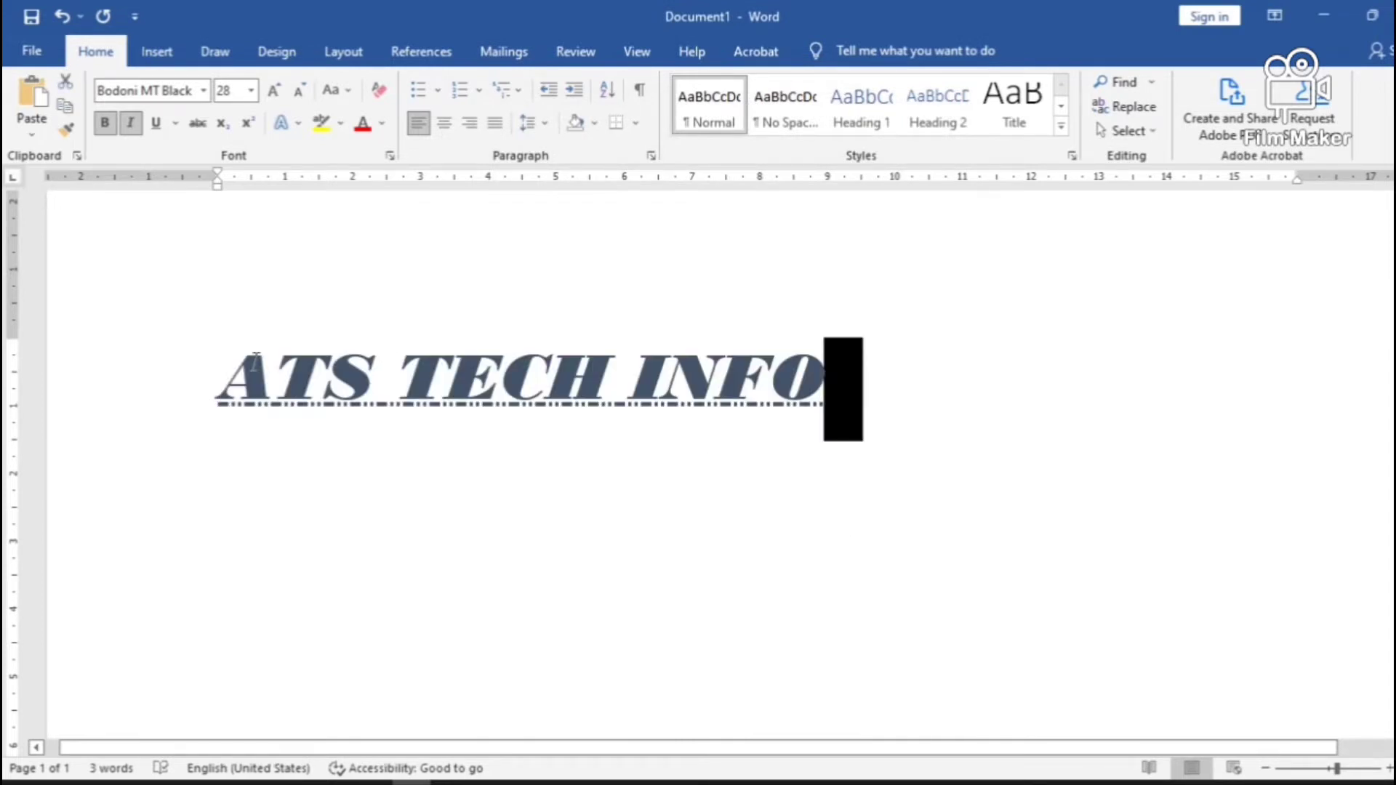
{"action": "key", "text": "shift+Left"}
{"action": "key", "text": "shift+Left"}
{"action": "key", "text": "shift+Left"}
{"action": "key", "text": "shift+Left"}
{"action": "key", "text": "shift+Left"}
{"action": "key", "text": "shift+Left"}
{"action": "key", "text": "shift+Left"}
{"action": "key", "text": "shift+Left"}
{"action": "key", "text": "shift+Left"}
{"action": "key", "text": "shift+Left"}
{"action": "key", "text": "shift+Left"}
{"action": "key", "text": "shift+Left"}
{"action": "key", "text": "shift+Left"}
{"action": "key", "text": "shift+Left"}
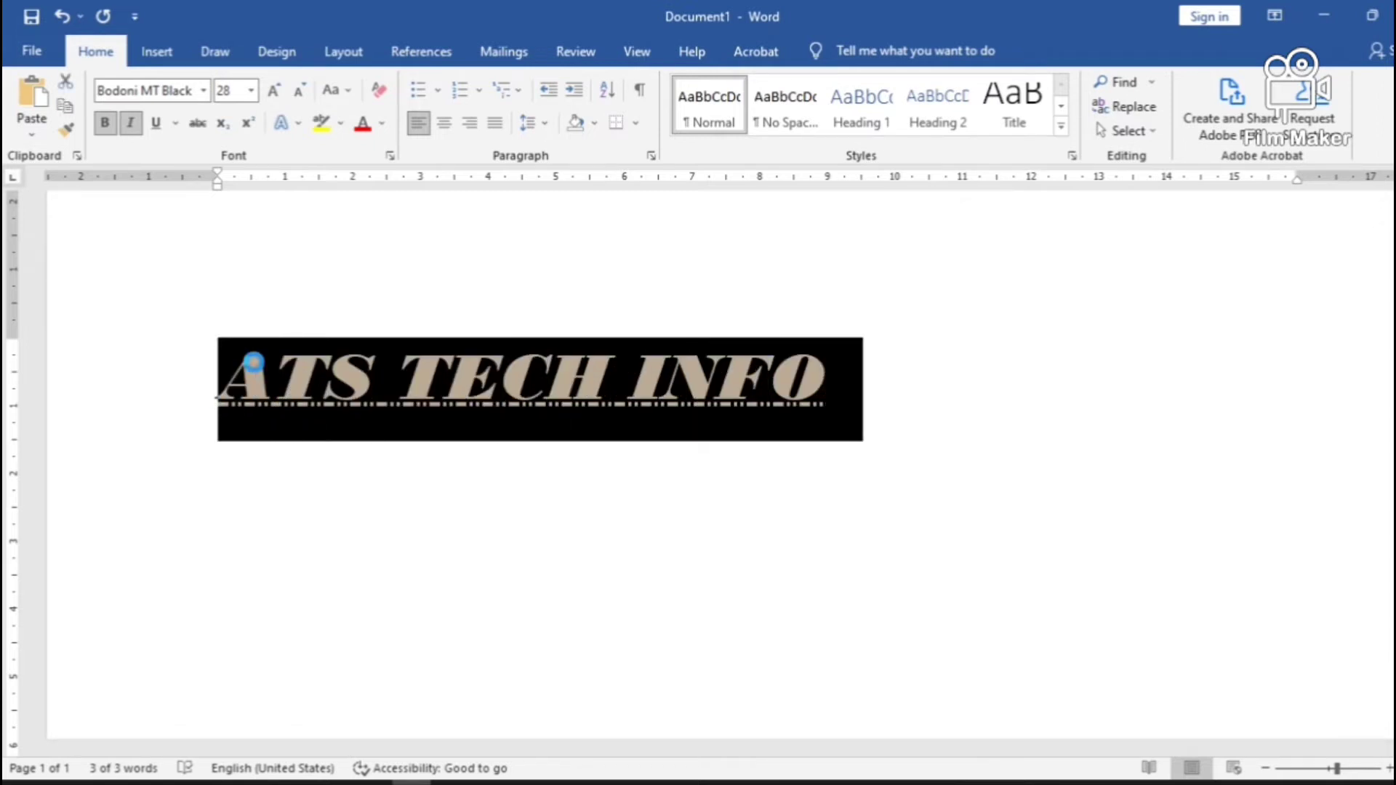
{"action": "key", "text": "ctrl+d"}
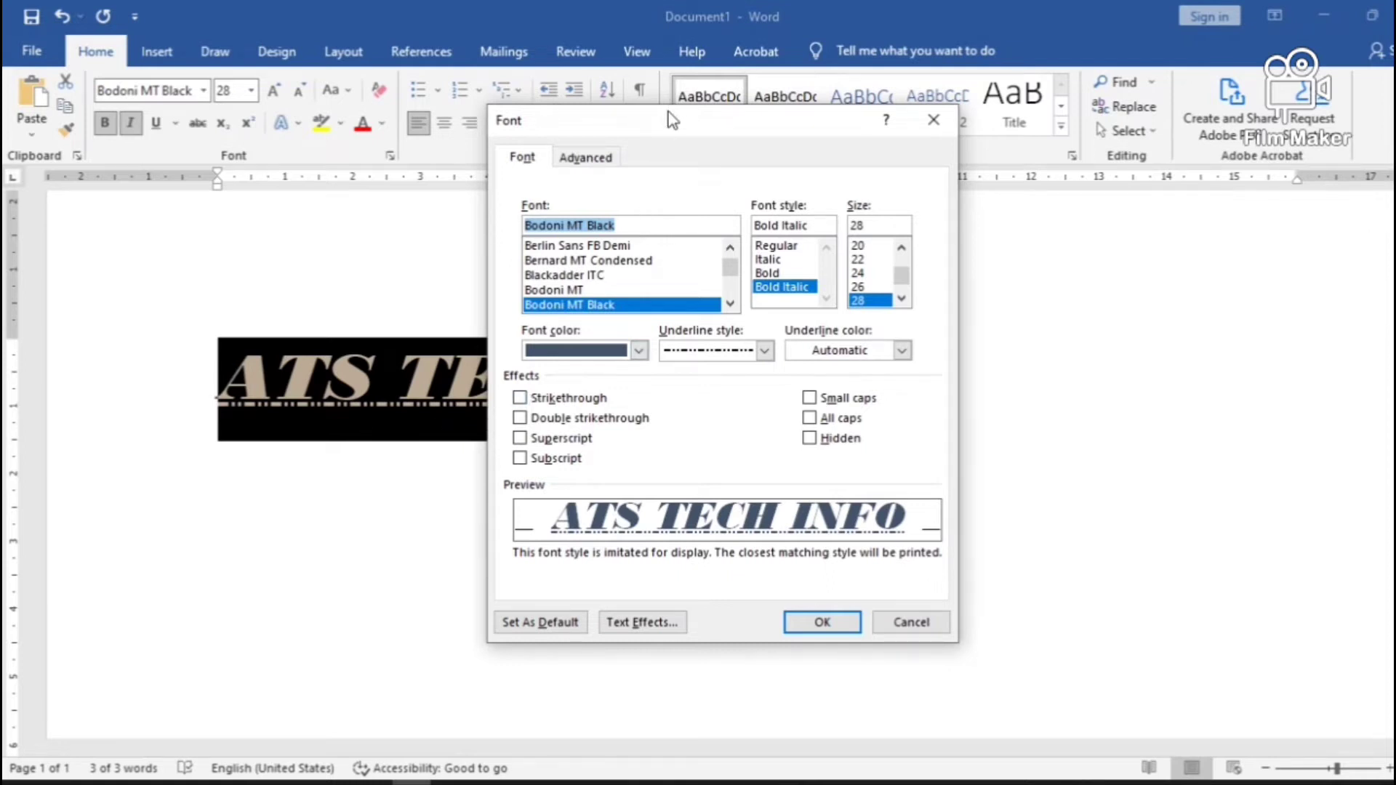
{"action": "left_click_drag", "start_coordinate": [673, 129], "coordinate": [1043, 159]}
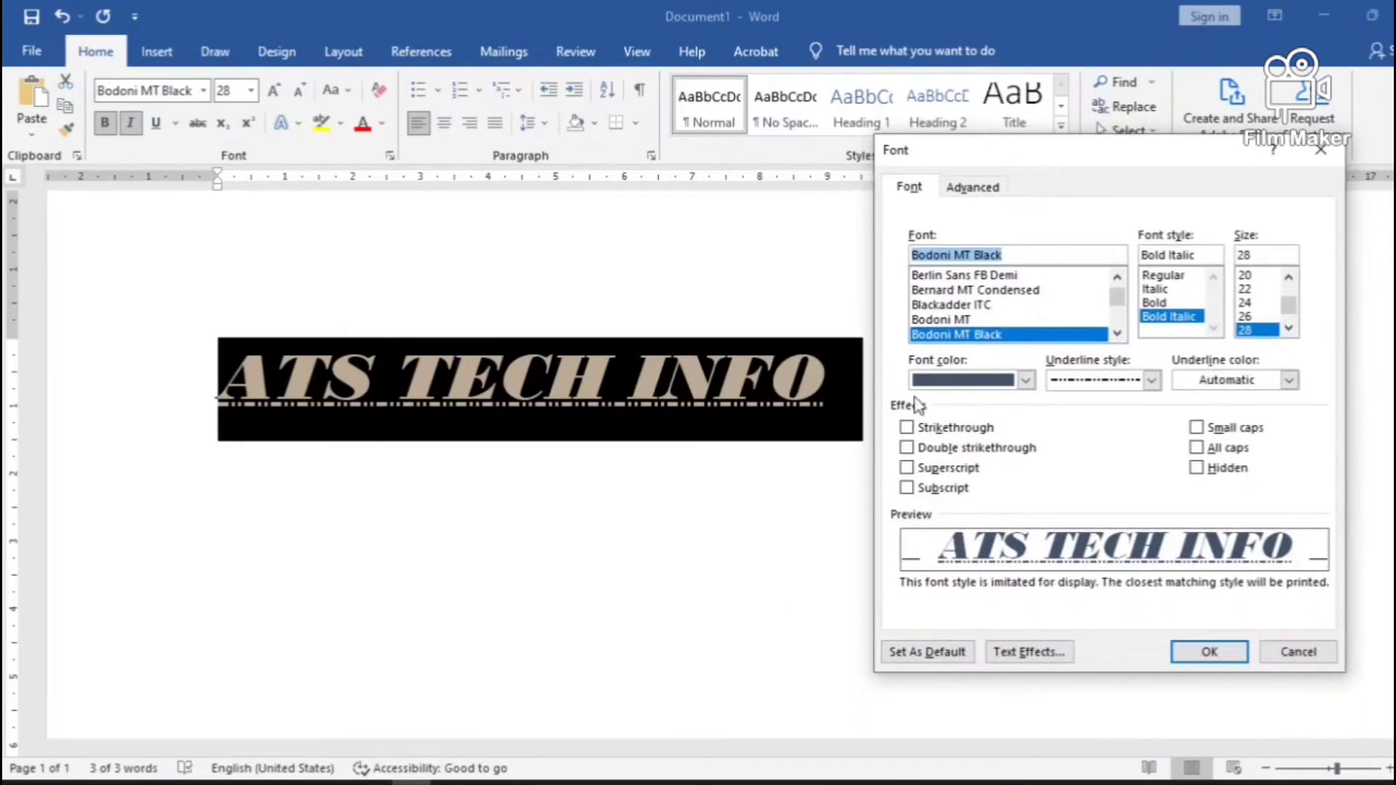
{"action": "left_click", "coordinate": [906, 428]}
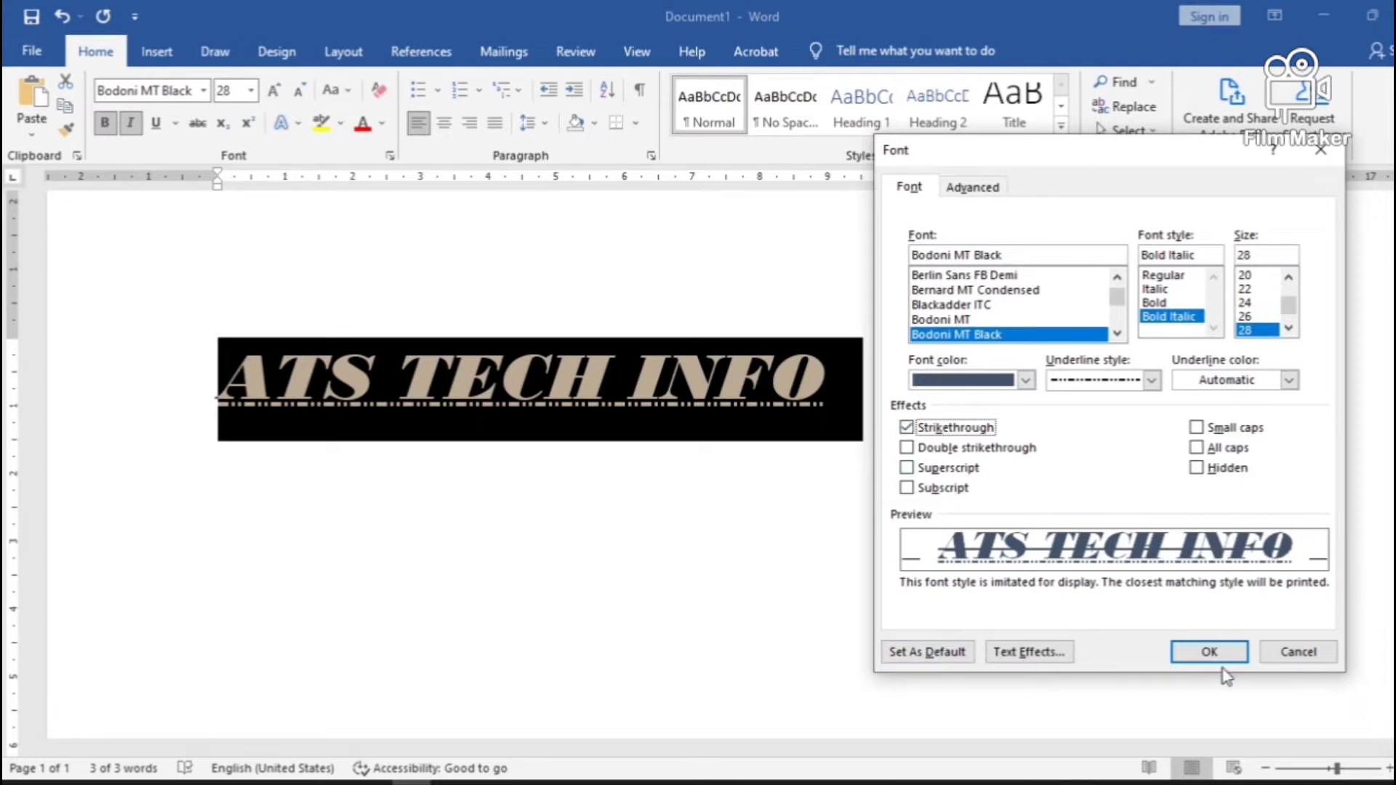
{"action": "left_click", "coordinate": [1209, 652]}
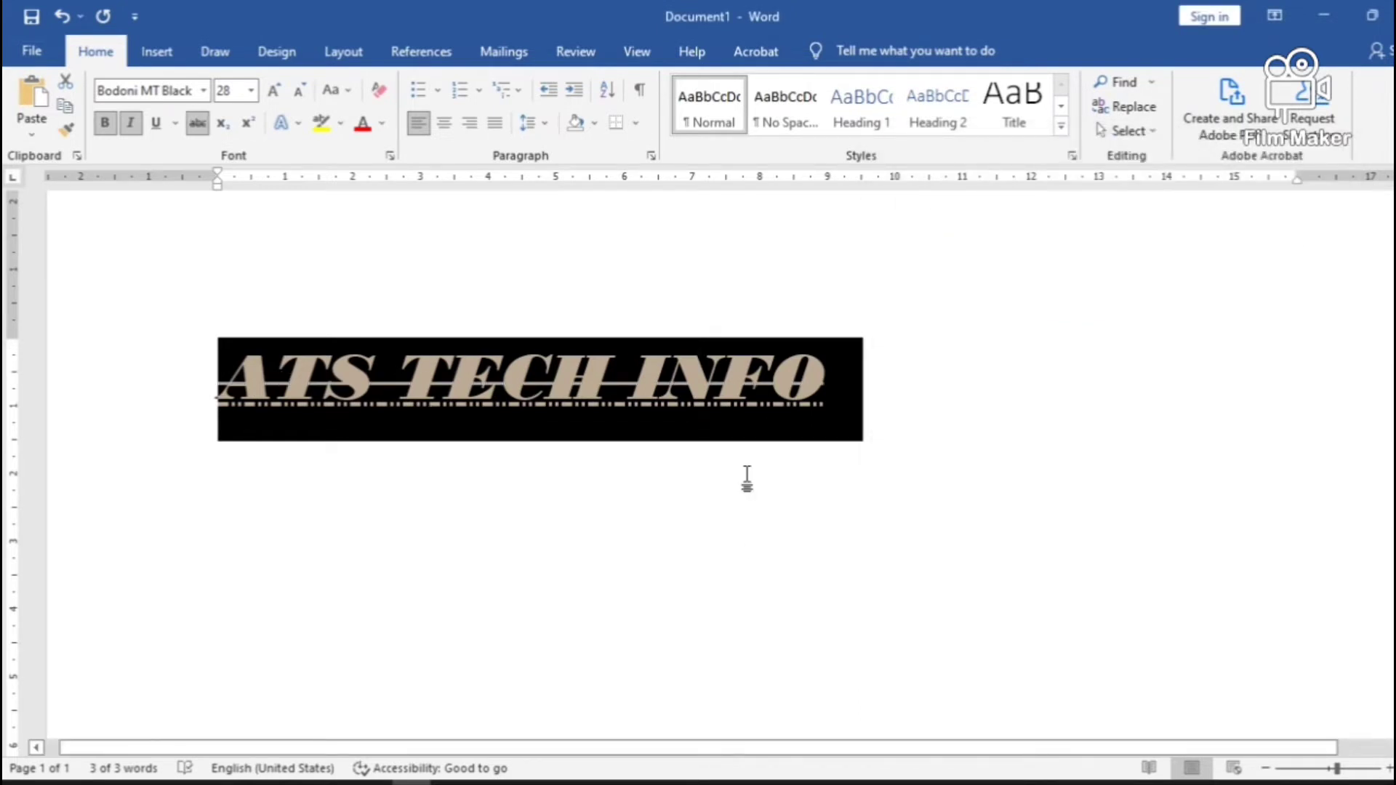
{"action": "left_click", "coordinate": [912, 428]}
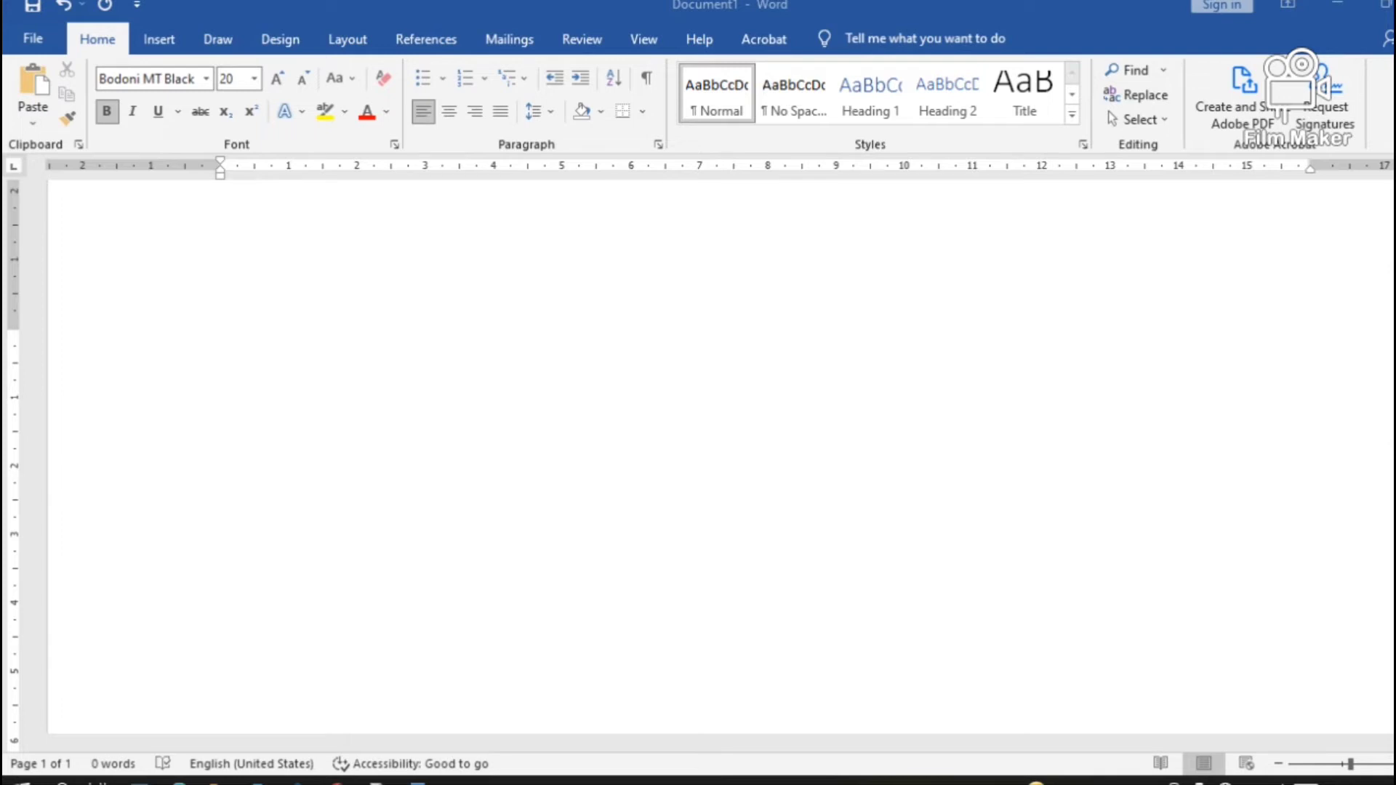
Write "Mobile @ Rs. 25000/-" on the first line of the blank document.
{"action": "left_click", "coordinate": [246, 356]}
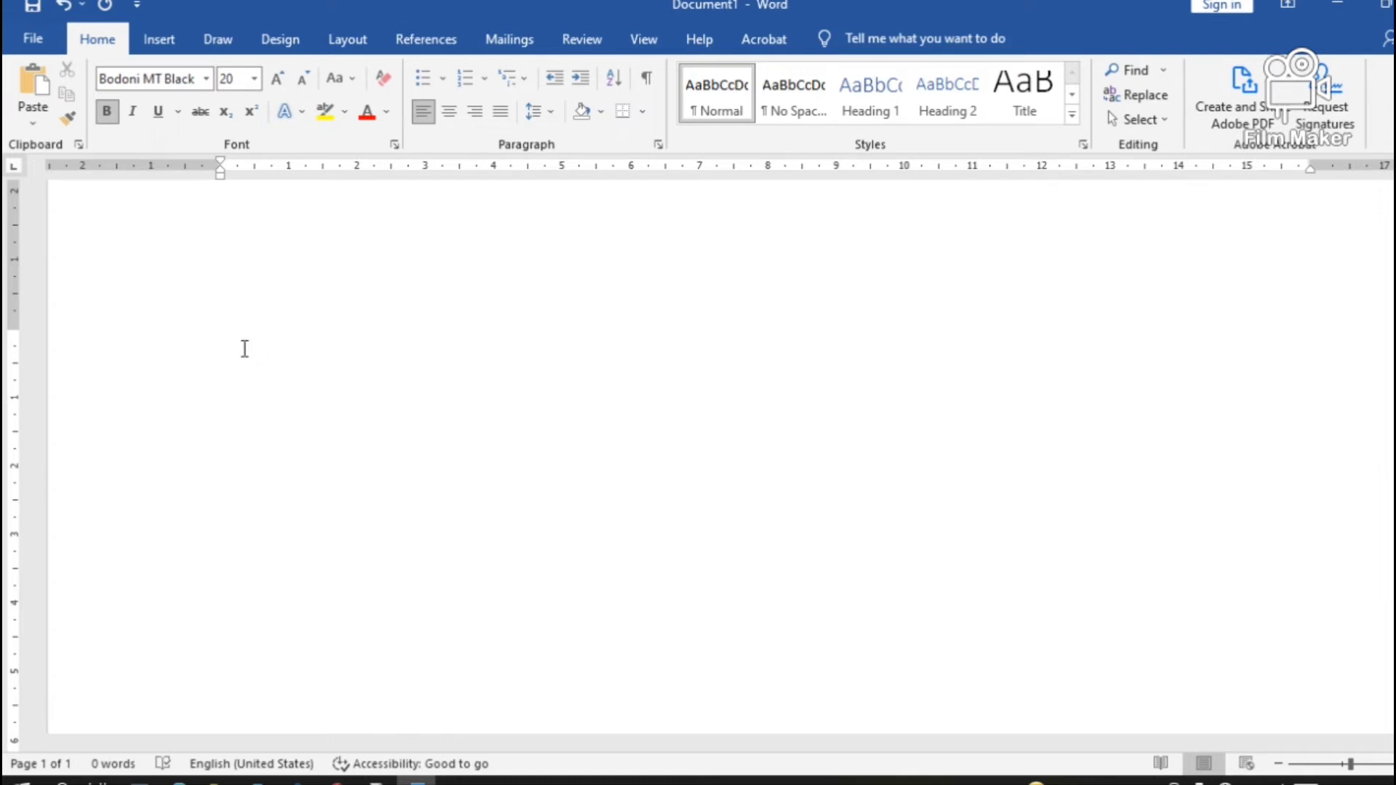
{"action": "type", "text": "Mobile "}
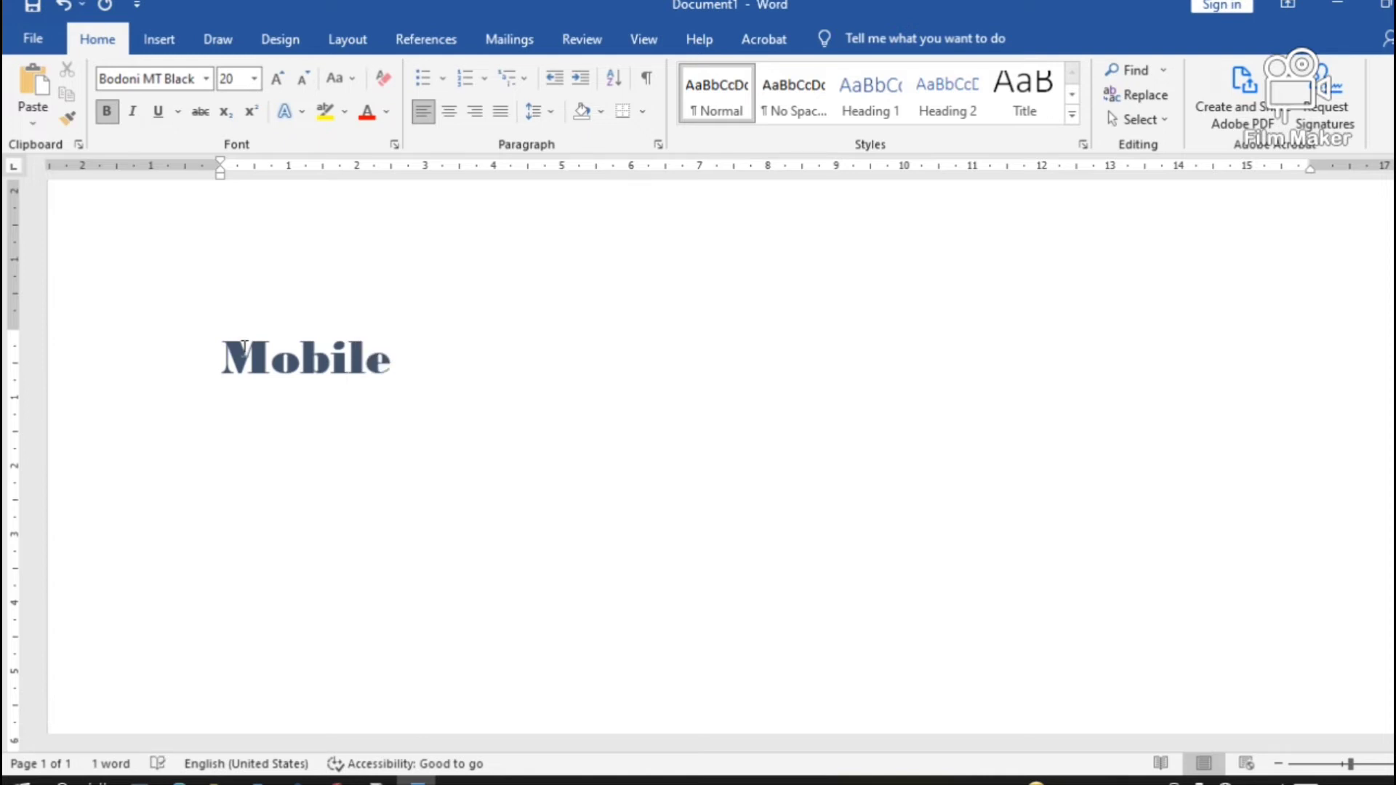
{"action": "type", "text": "@ Rs,"}
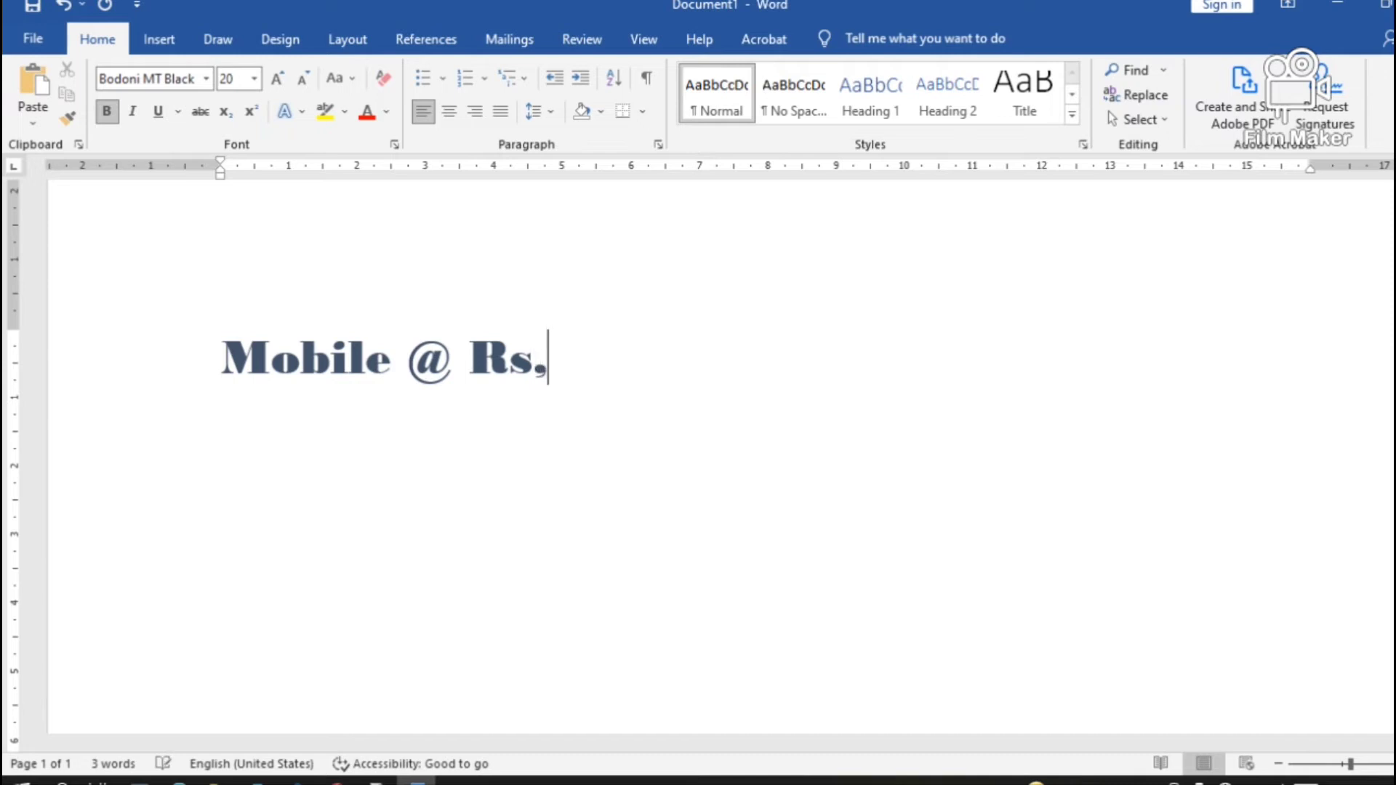
{"action": "key", "text": "BackSpace"}
{"action": "type", "text": ". 23"}
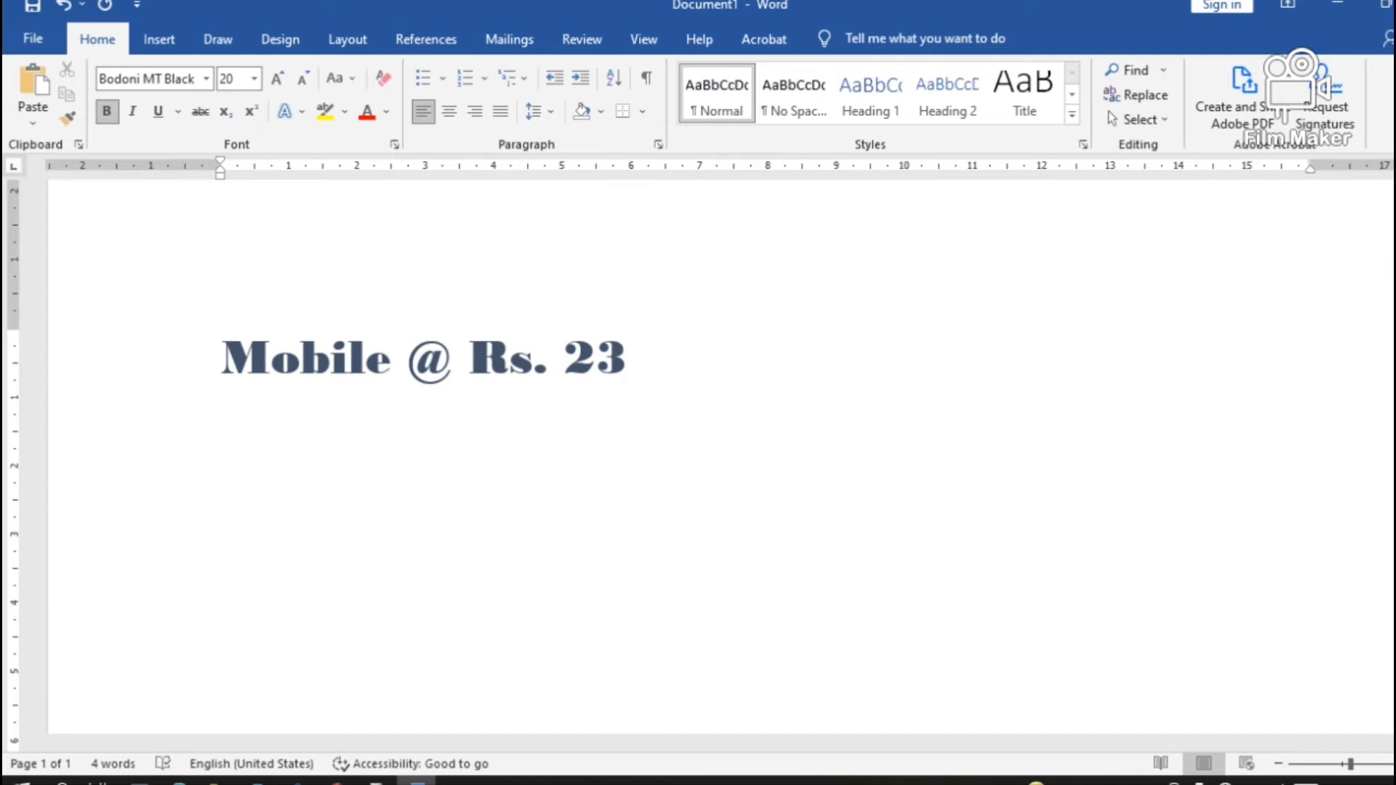
{"action": "key", "text": "BackSpace"}
{"action": "type", "text": "5000"}
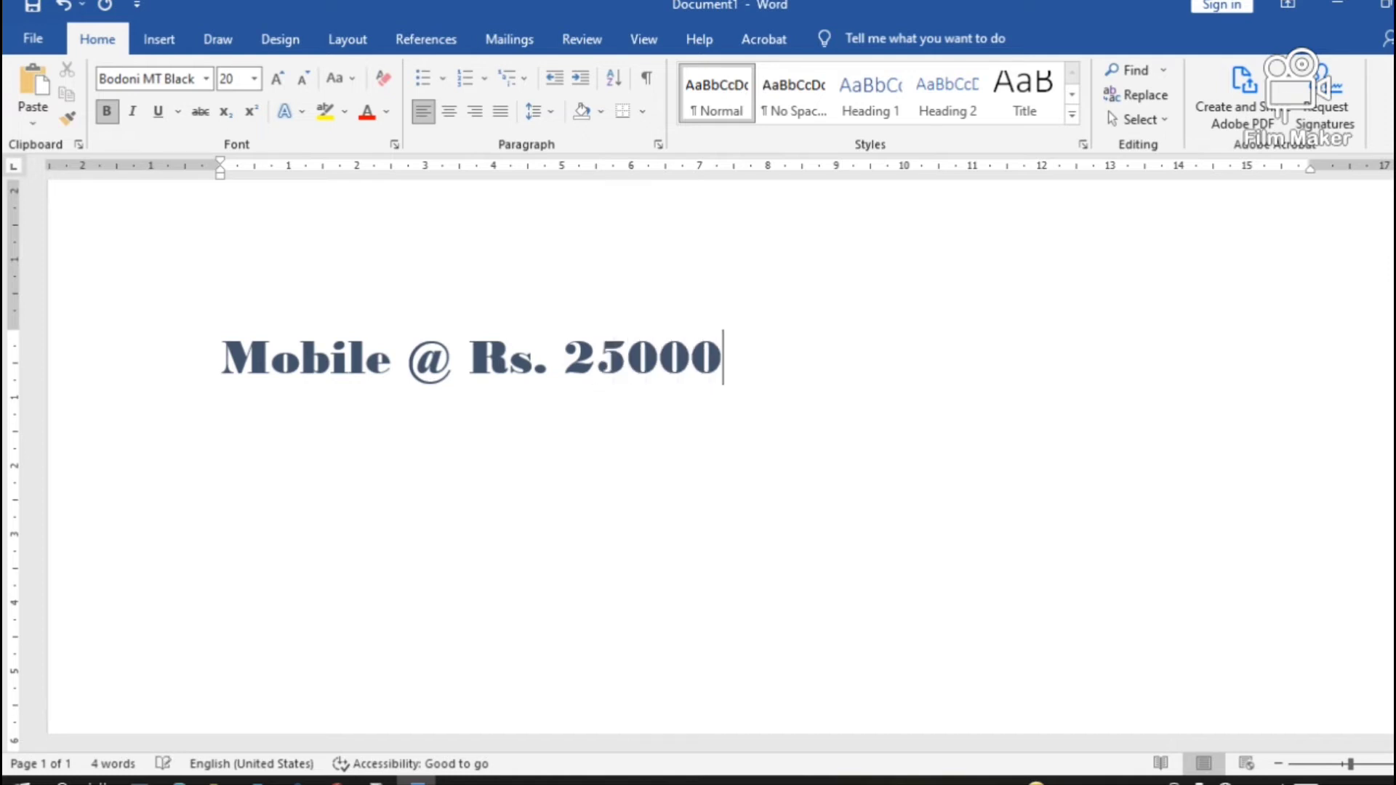
{"action": "type", "text": "/-  "}
Add the second price "Rs. 20000/-" after a small gap on the same line.
{"action": "type", "text": " R"}
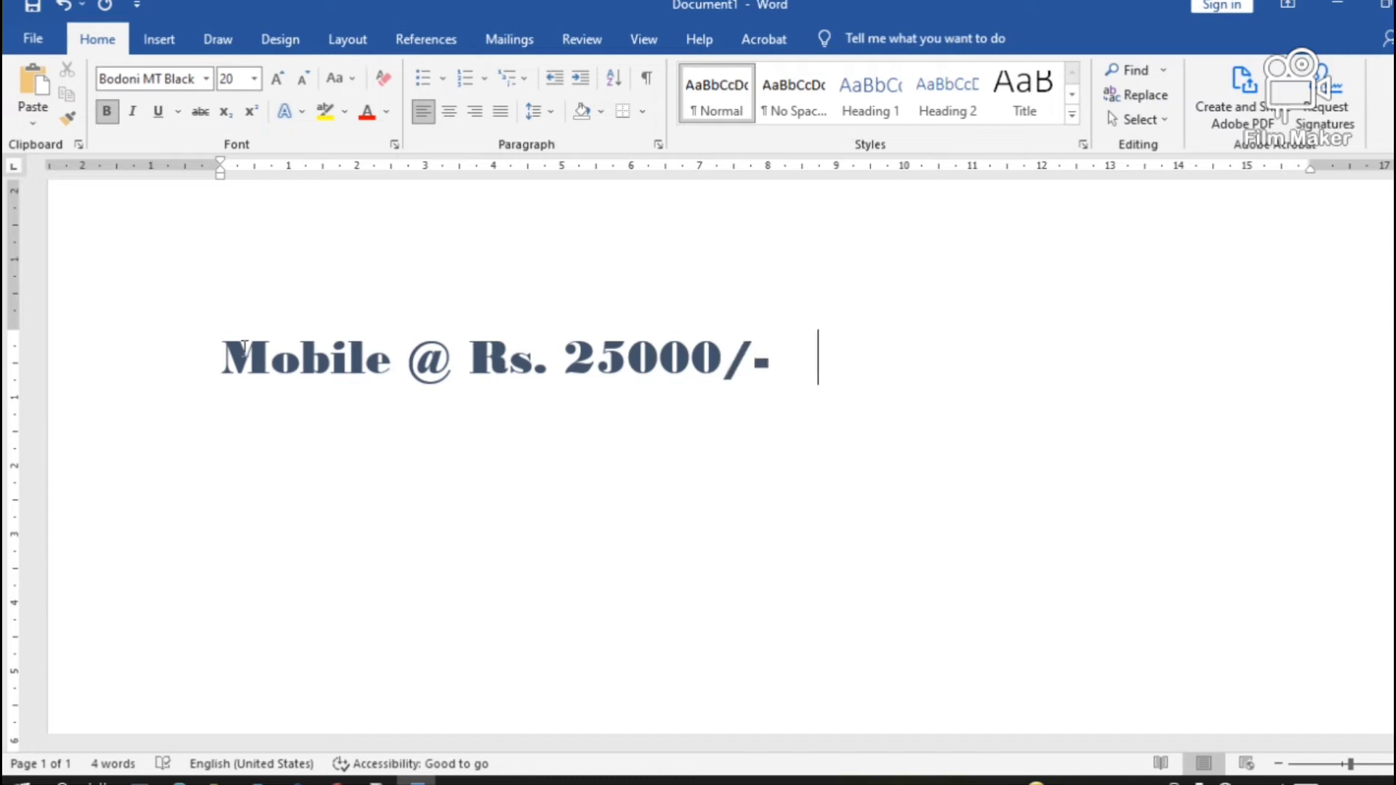
{"action": "type", "text": "s. "}
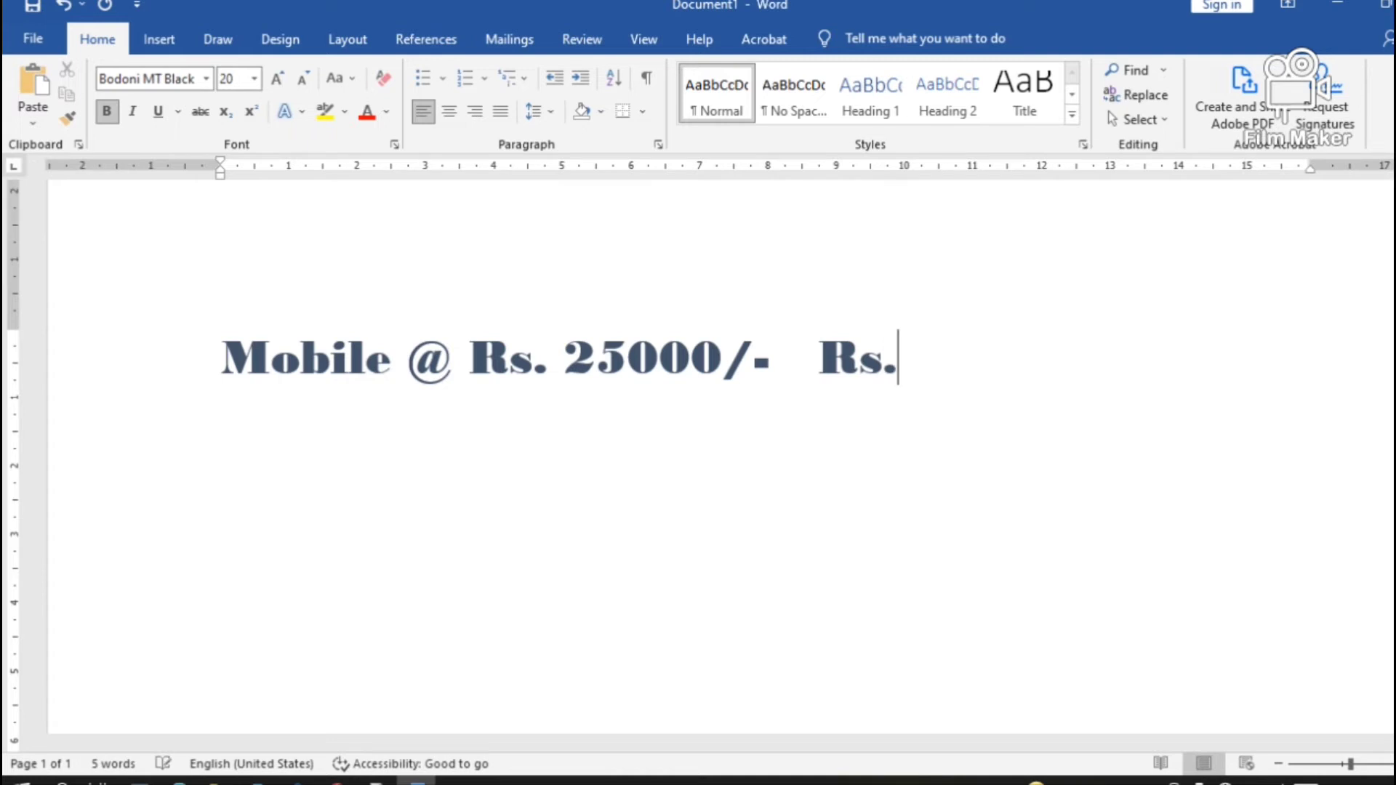
{"action": "type", "text": "2000"}
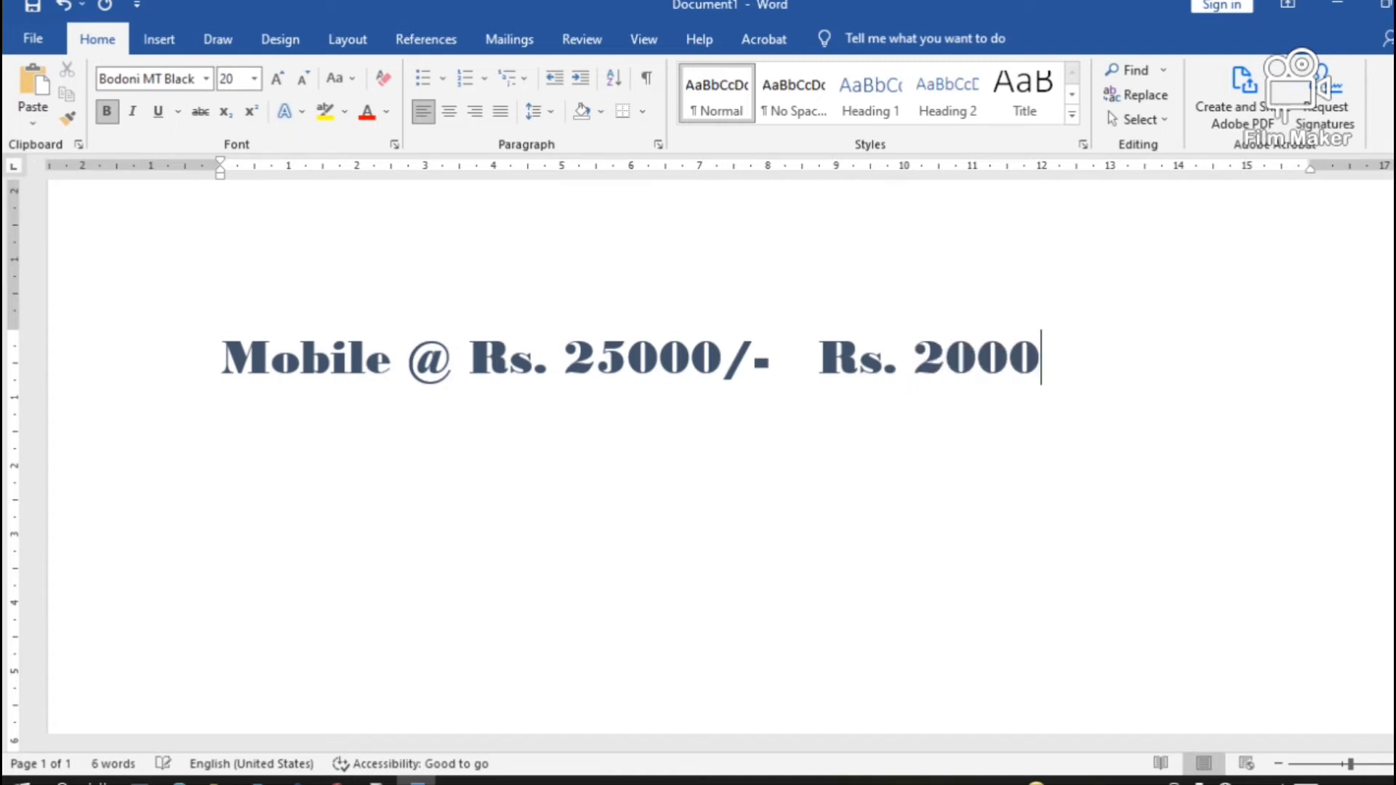
{"action": "type", "text": "0/-"}
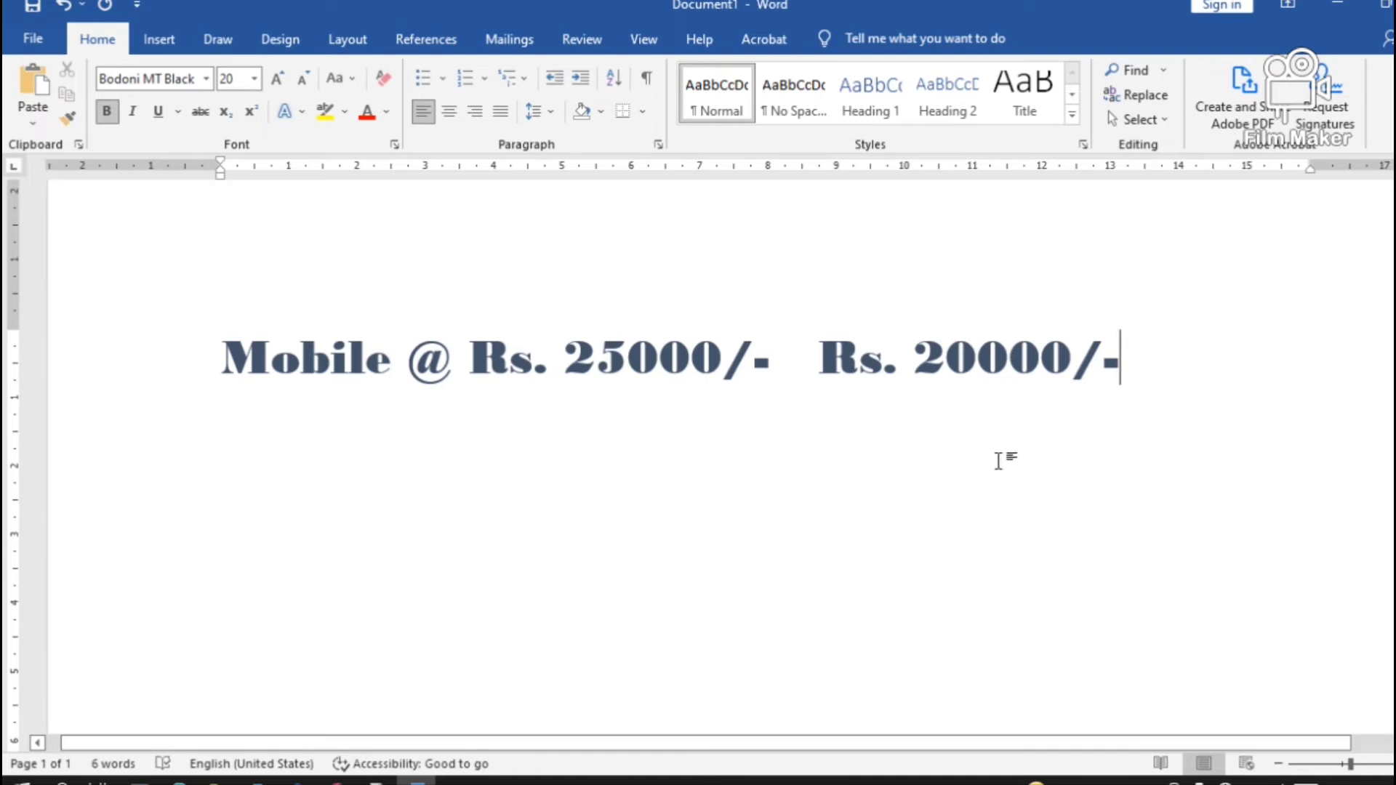
Apply the Strikethrough effect to the number 25000 through the Font dialog and deselect it.
{"action": "left_click", "coordinate": [468, 358]}
{"action": "key", "text": "shift+Right"}
{"action": "key", "text": "shift+Right"}
{"action": "key", "text": "shift+Right"}
{"action": "key", "text": "shift+Right"}
{"action": "key", "text": "shift+Right"}
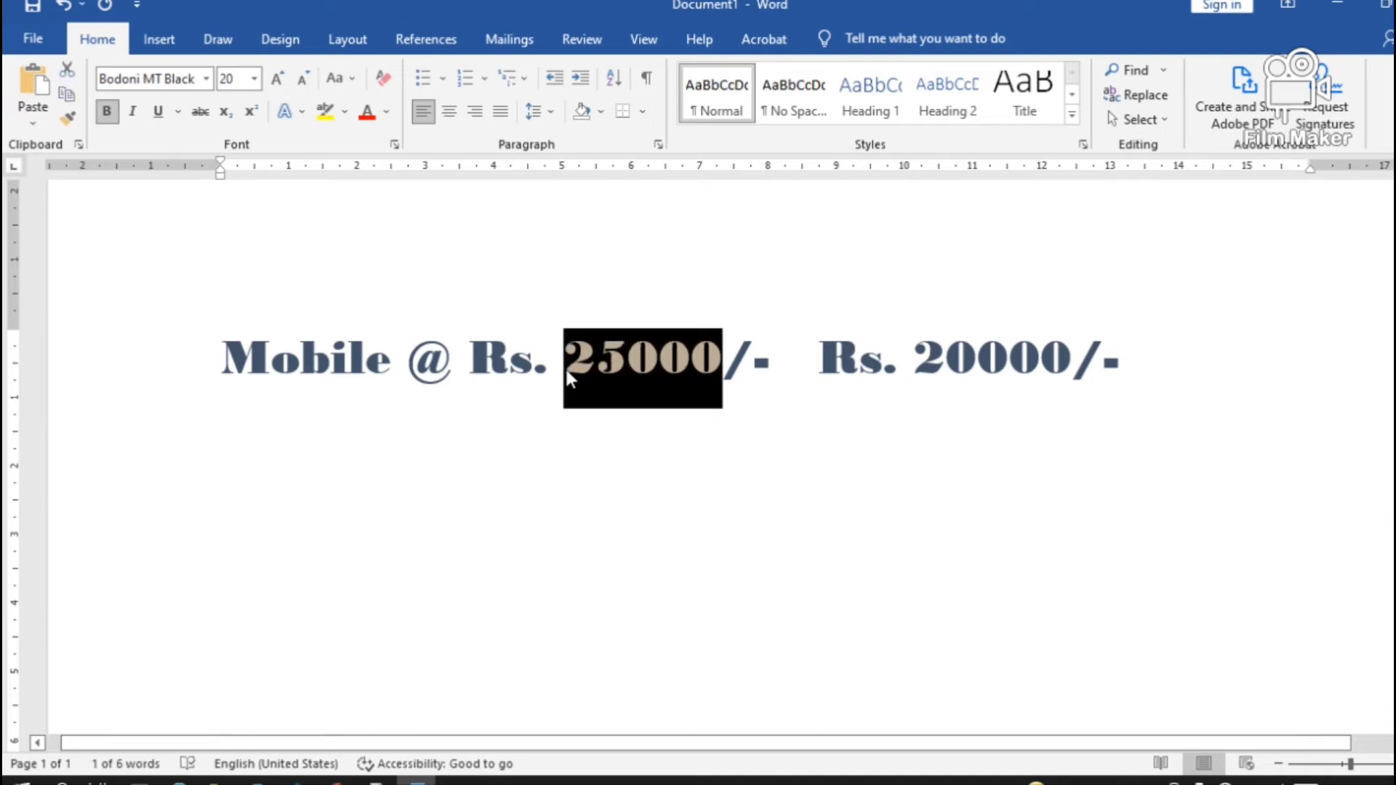
{"action": "key", "text": "ctrl+d"}
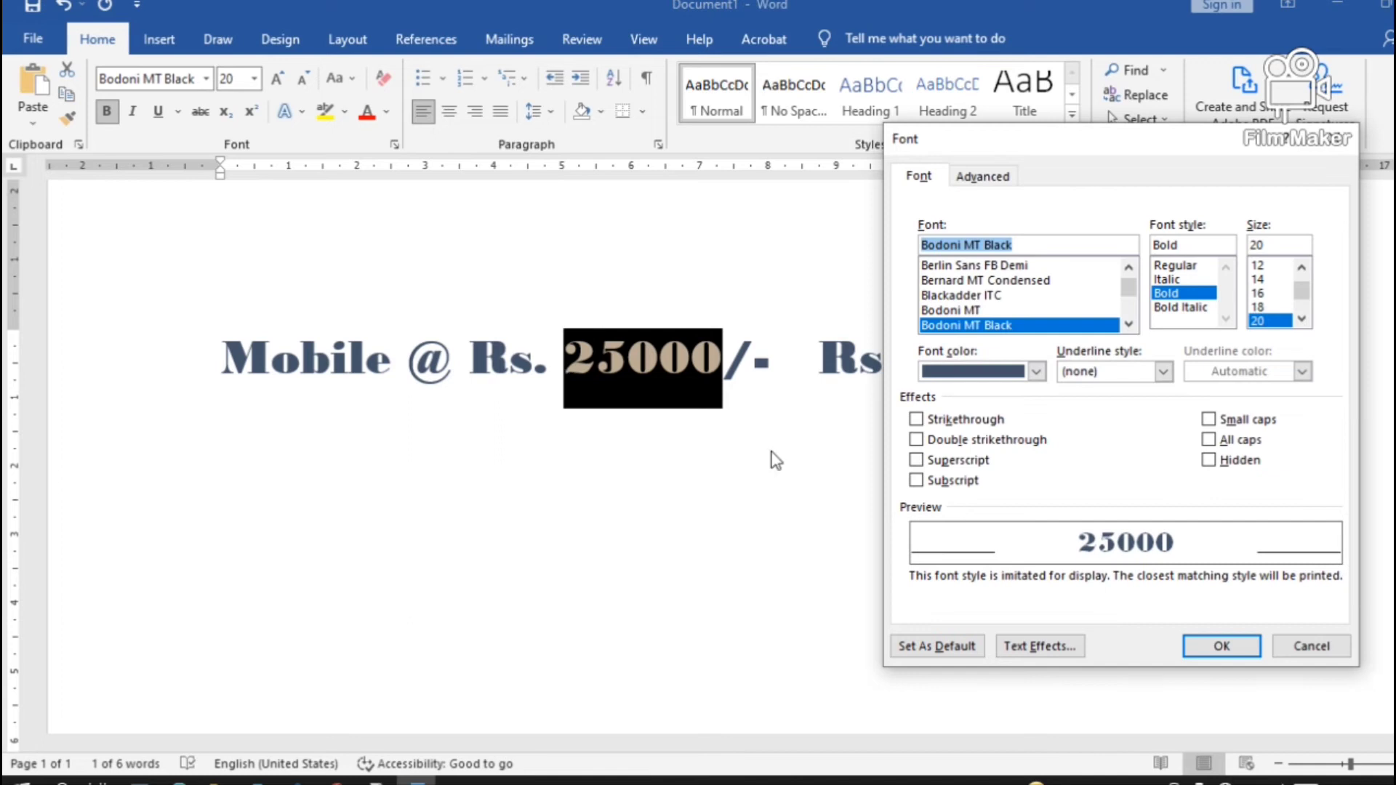
{"action": "left_click", "coordinate": [915, 420]}
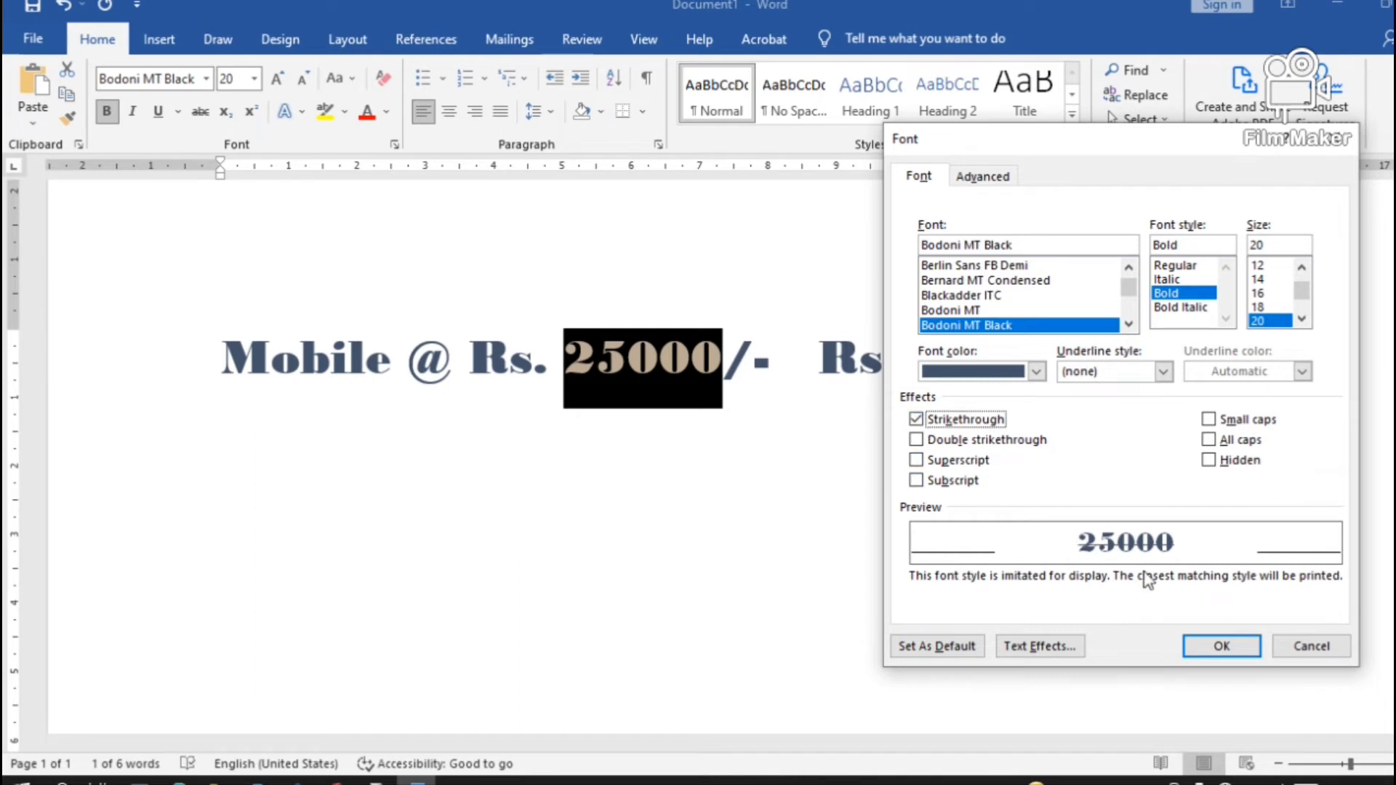
{"action": "left_click", "coordinate": [1221, 646]}
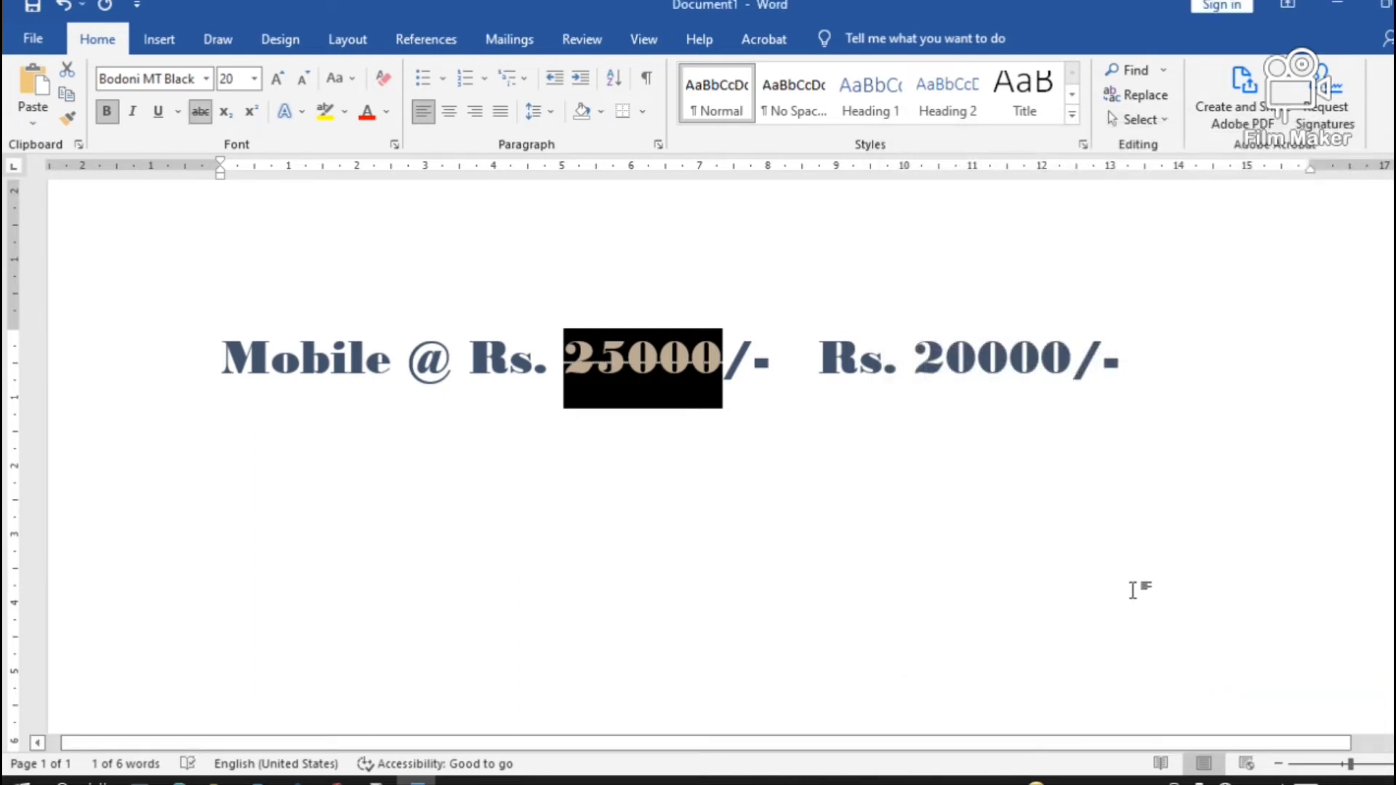
{"action": "left_click", "coordinate": [1126, 434]}
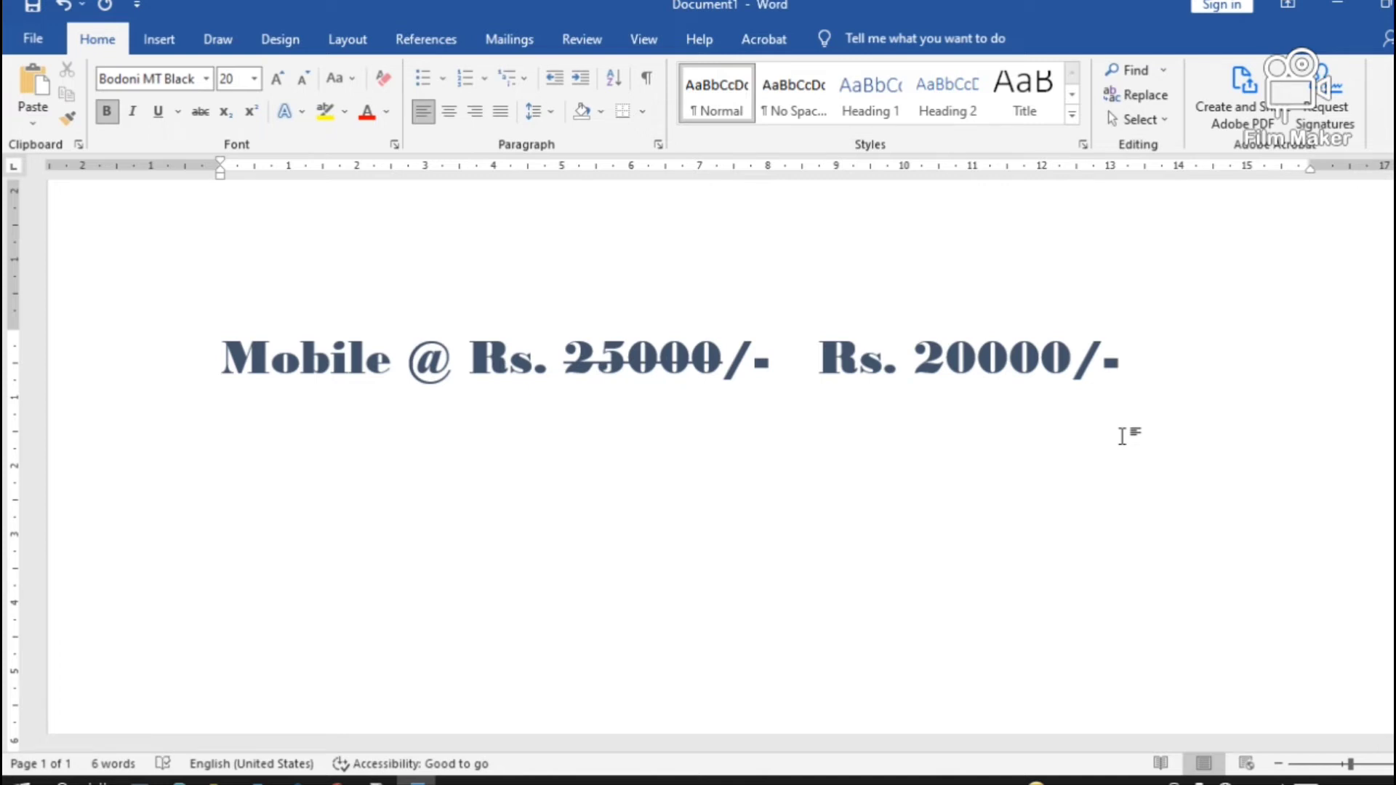
Undo the strikethrough on the number 25000 and deselect it.
{"action": "left_click", "coordinate": [822, 403]}
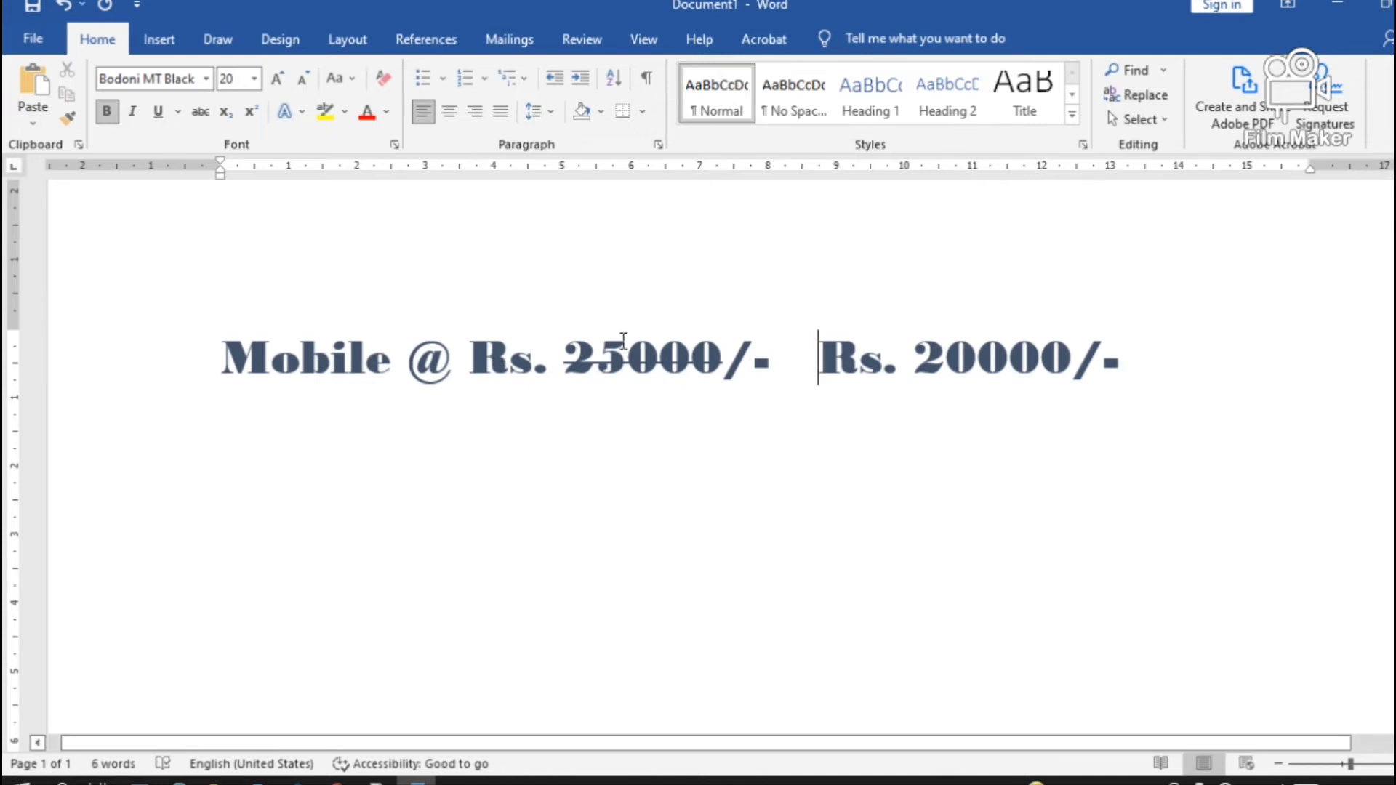
{"action": "double_click", "coordinate": [566, 368]}
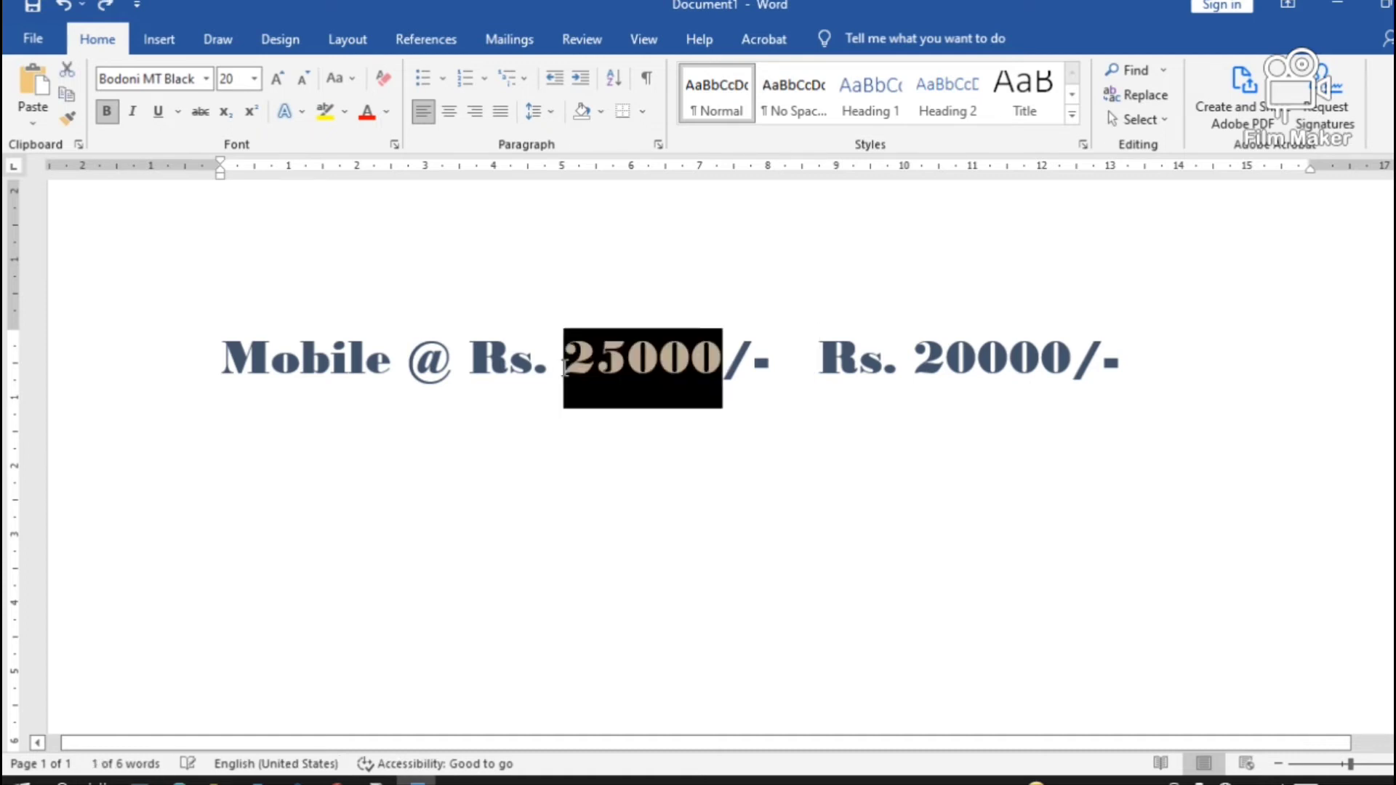
{"action": "left_click", "coordinate": [634, 430]}
Strike through the number 25000 directly from the ribbon without using the Font dialog, and deselect it.
{"action": "left_click", "coordinate": [564, 348]}
{"action": "key", "text": "shift+Right"}
{"action": "key", "text": "shift+Right"}
{"action": "key", "text": "shift+Right"}
{"action": "key", "text": "shift+Right"}
{"action": "key", "text": "shift+Right"}
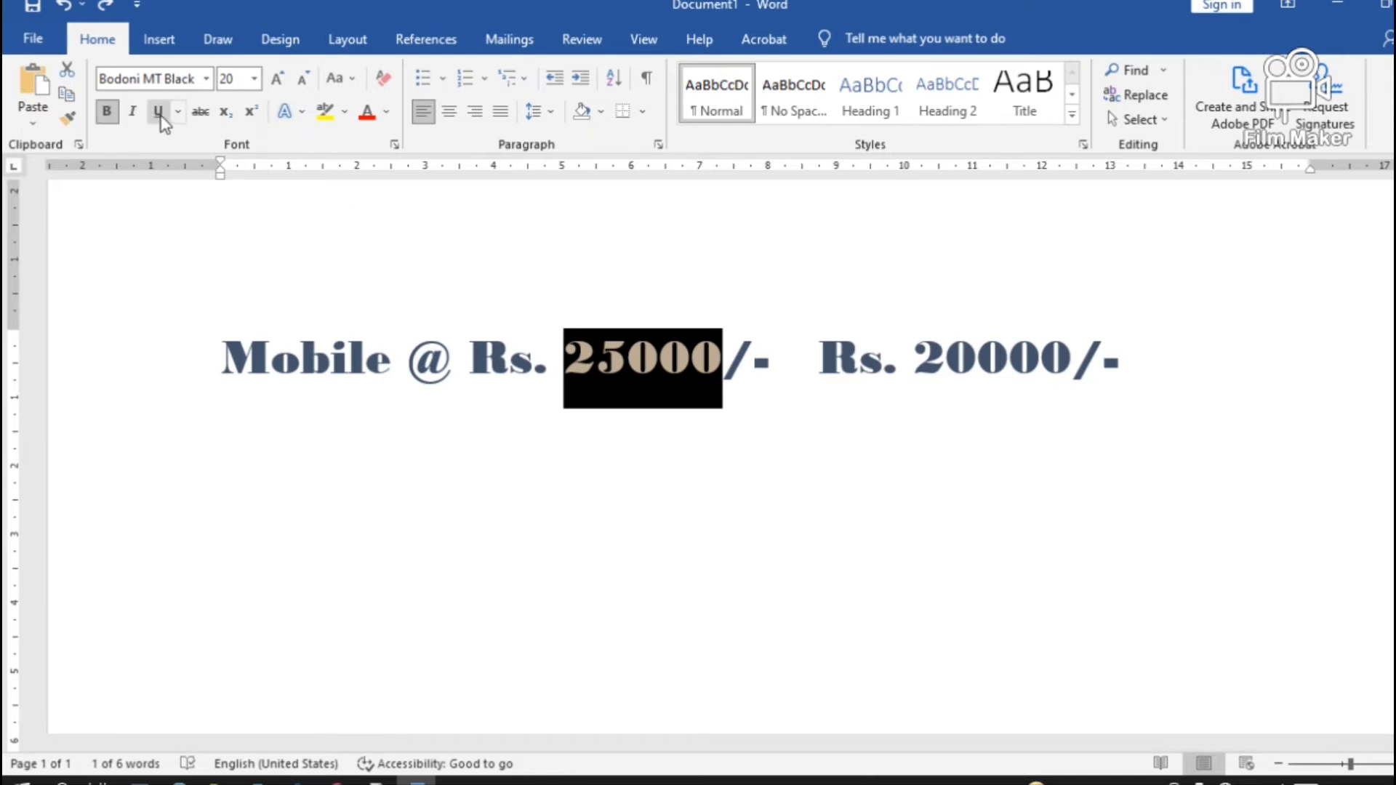
{"action": "left_click", "coordinate": [201, 113]}
{"action": "left_click", "coordinate": [725, 483]}
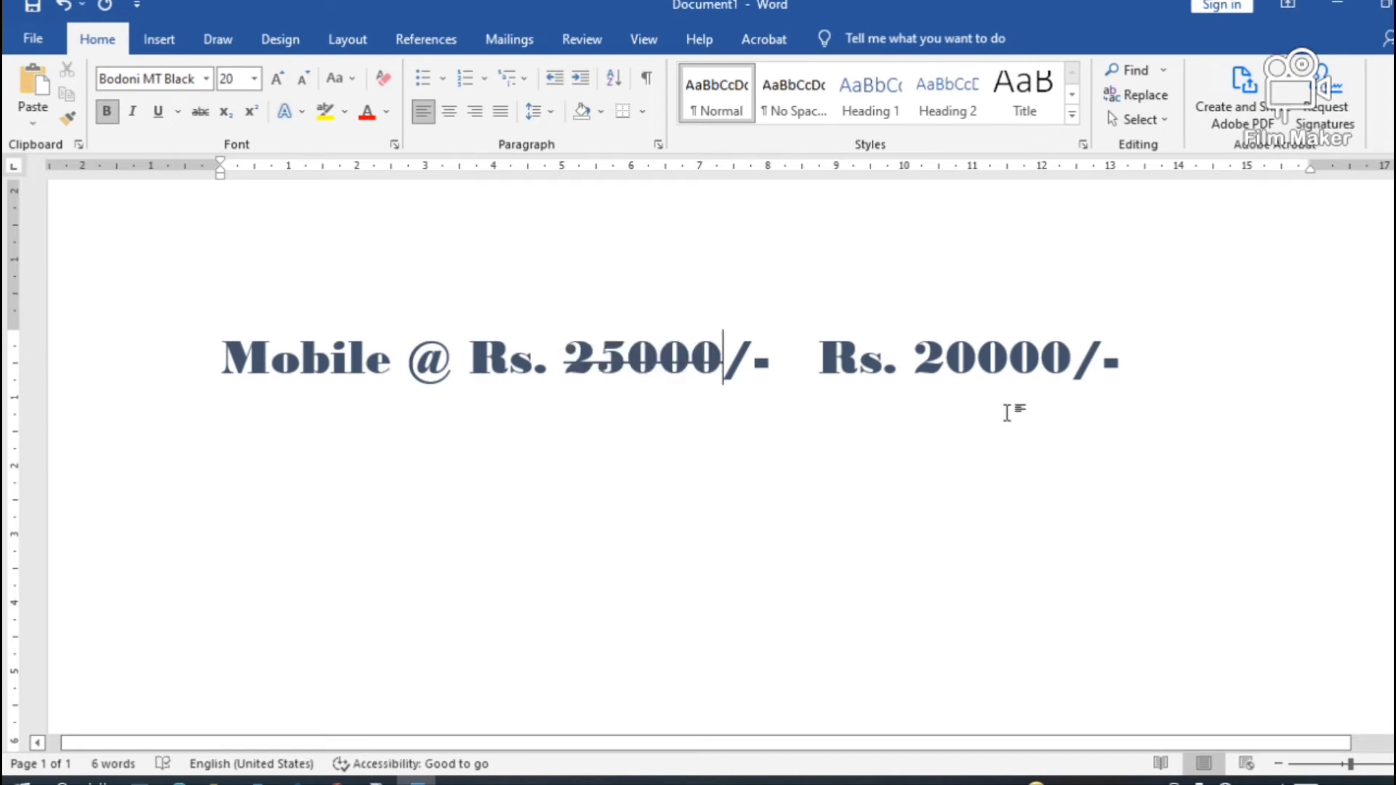
Start a new line below the price line and enter a person's first name as sample text.
{"action": "left_click", "coordinate": [1161, 375]}
{"action": "key", "text": "Return"}
{"action": "type", "text": "A"}
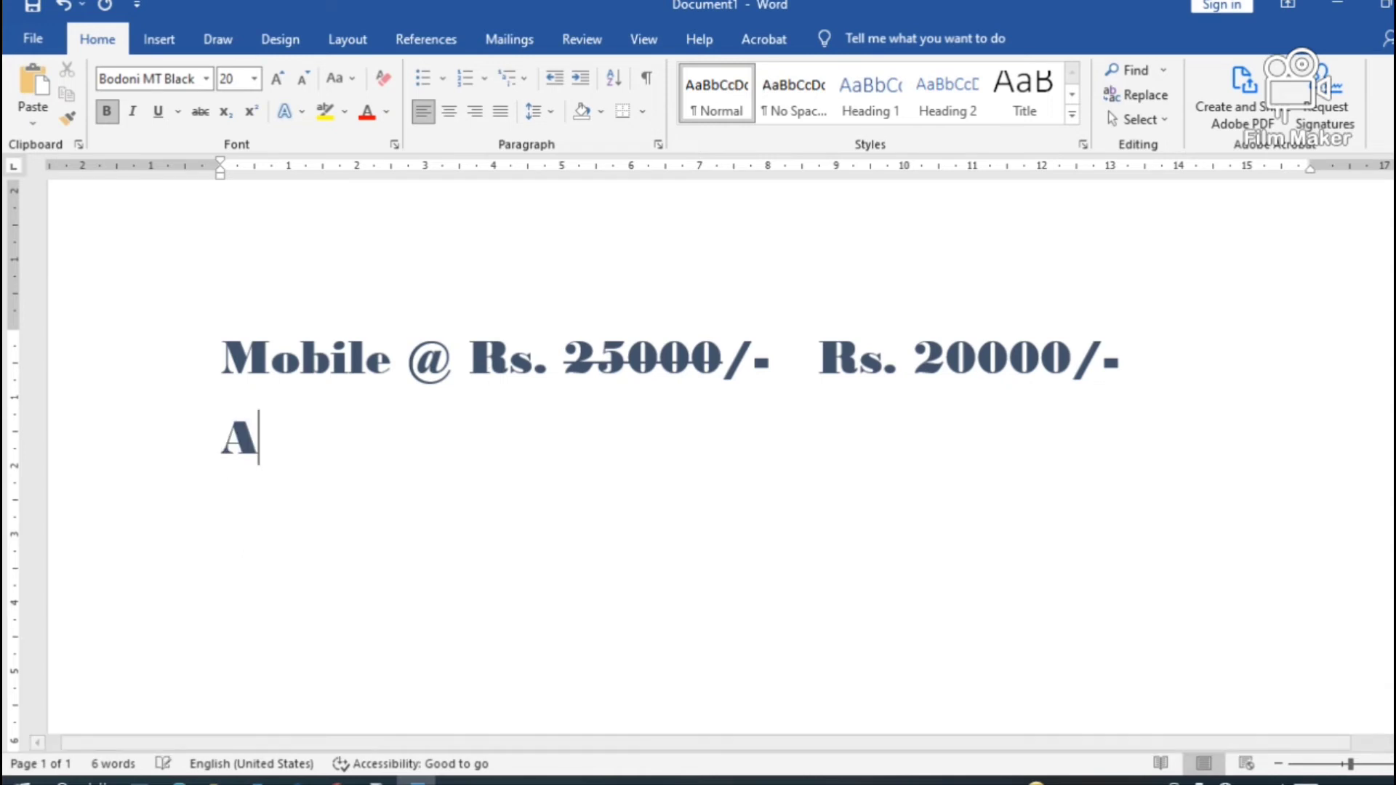
{"action": "type", "text": "shis"}
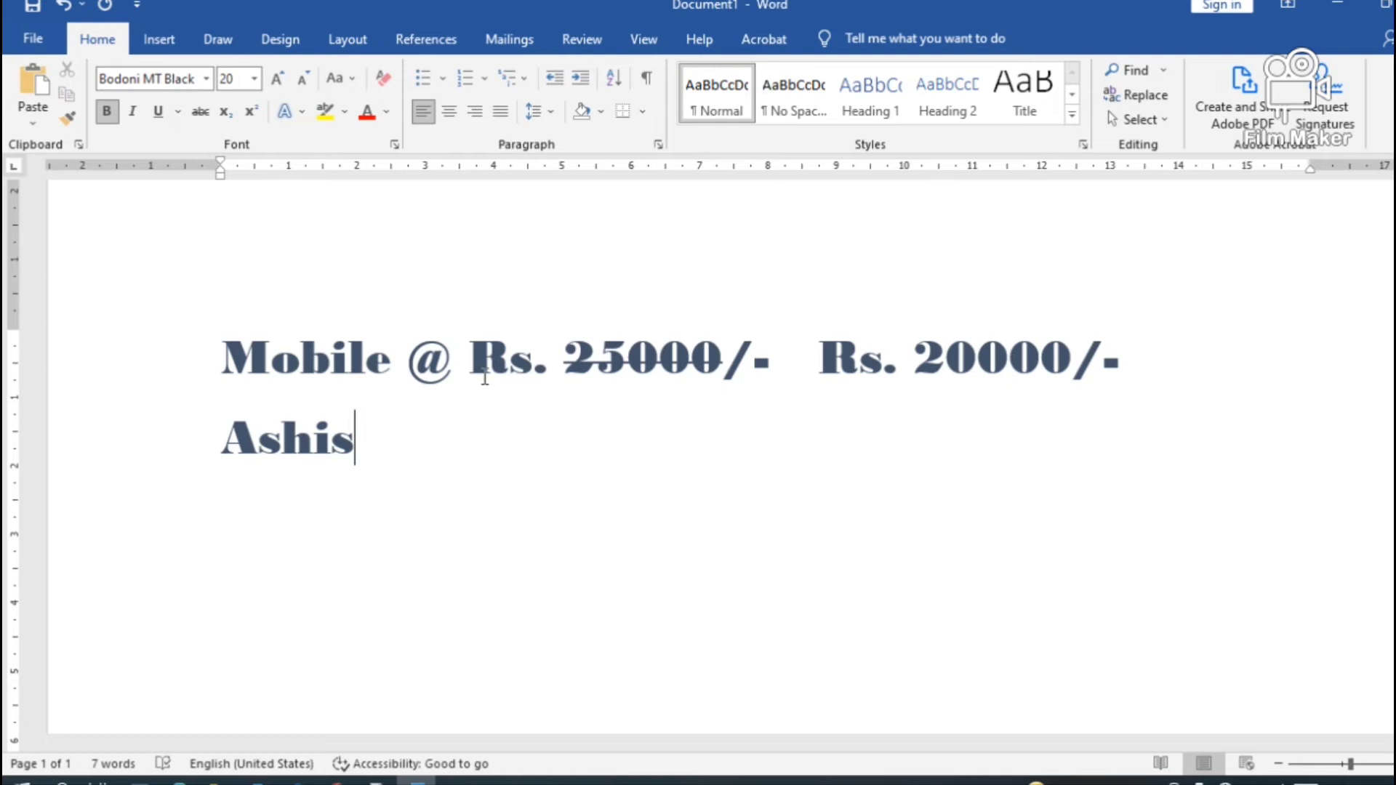
Apply the Double strikethrough effect to the whole name on the second line and deselect it.
{"action": "key", "text": "shift+Left"}
{"action": "key", "text": "shift+Left"}
{"action": "key", "text": "shift+Left"}
{"action": "key", "text": "shift+Left"}
{"action": "key", "text": "shift+Left"}
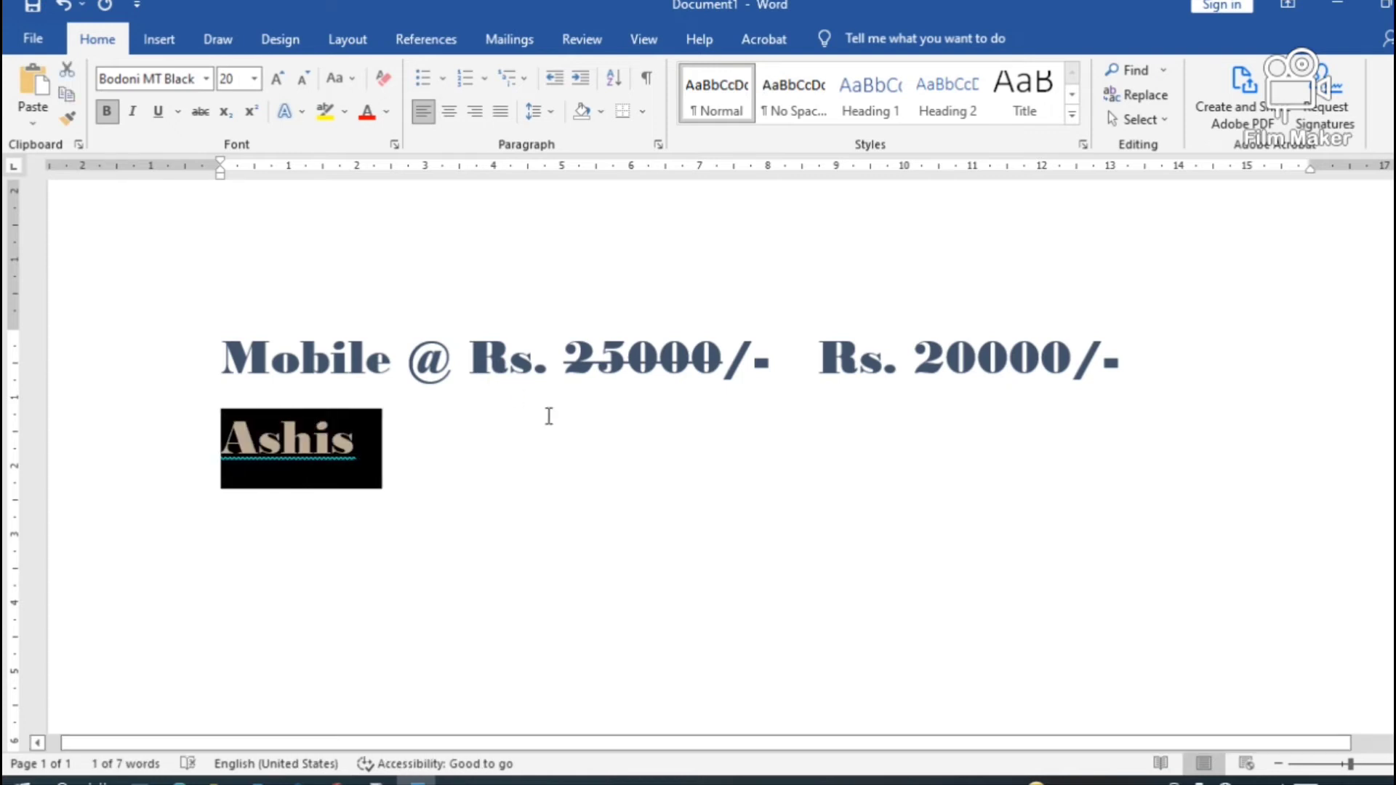
{"action": "key", "text": "ctrl+d"}
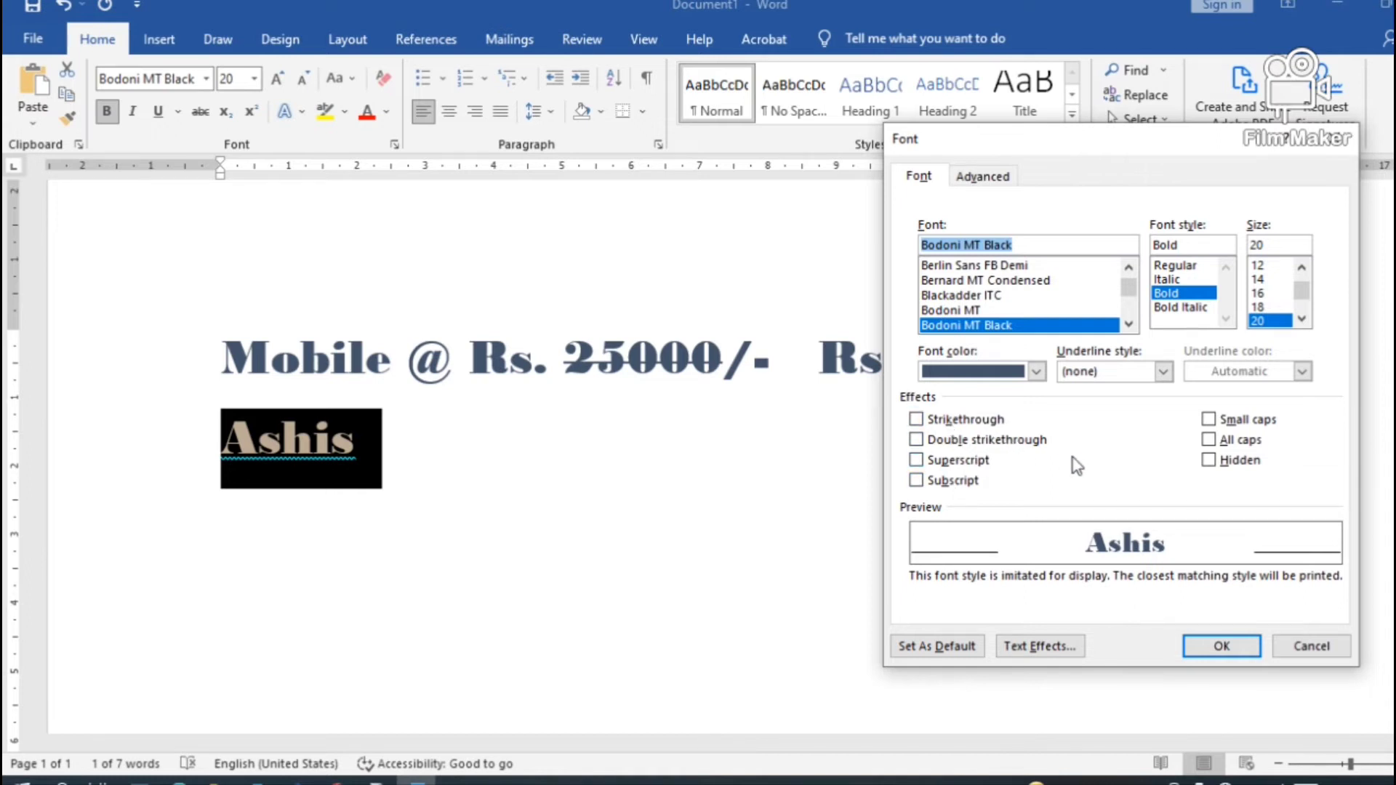
{"action": "left_click", "coordinate": [916, 440]}
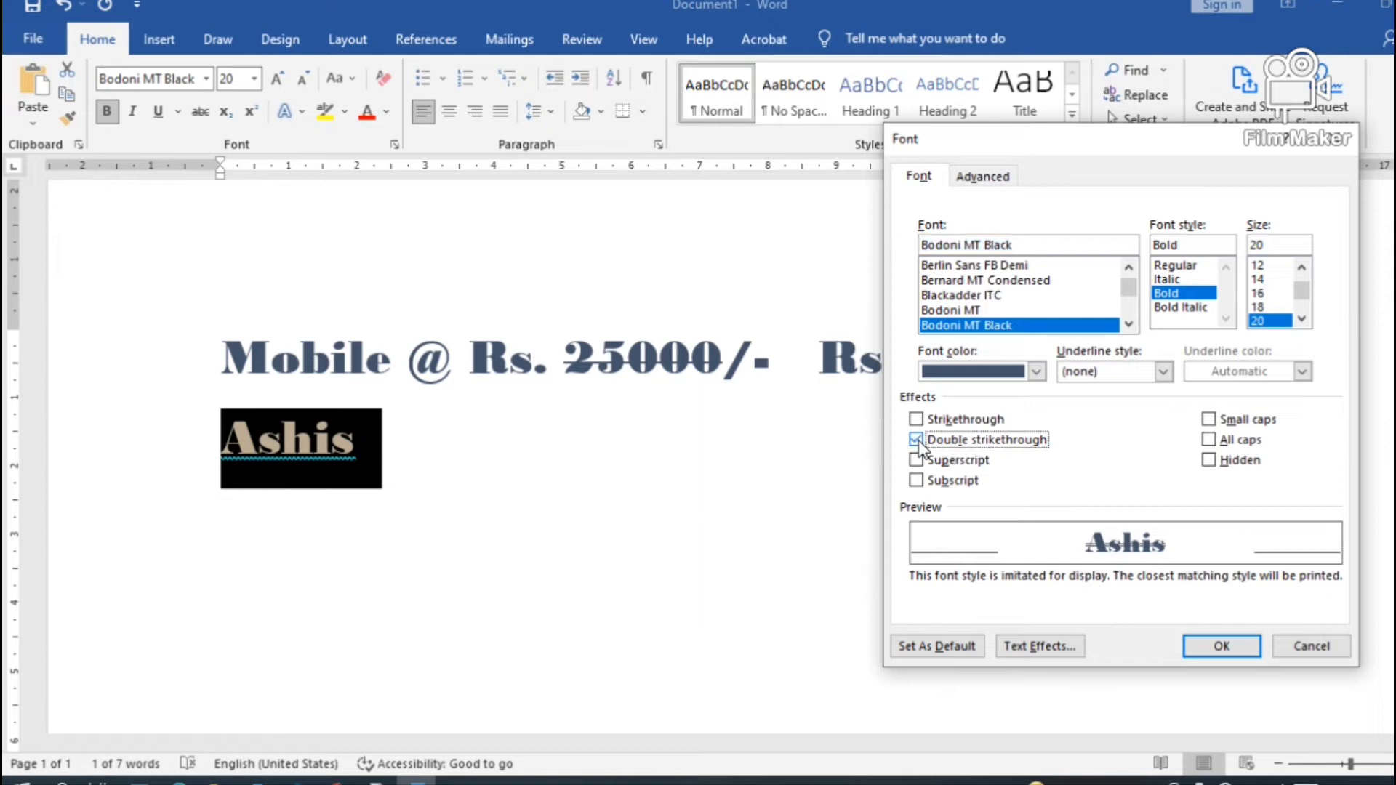
{"action": "left_click", "coordinate": [1207, 648]}
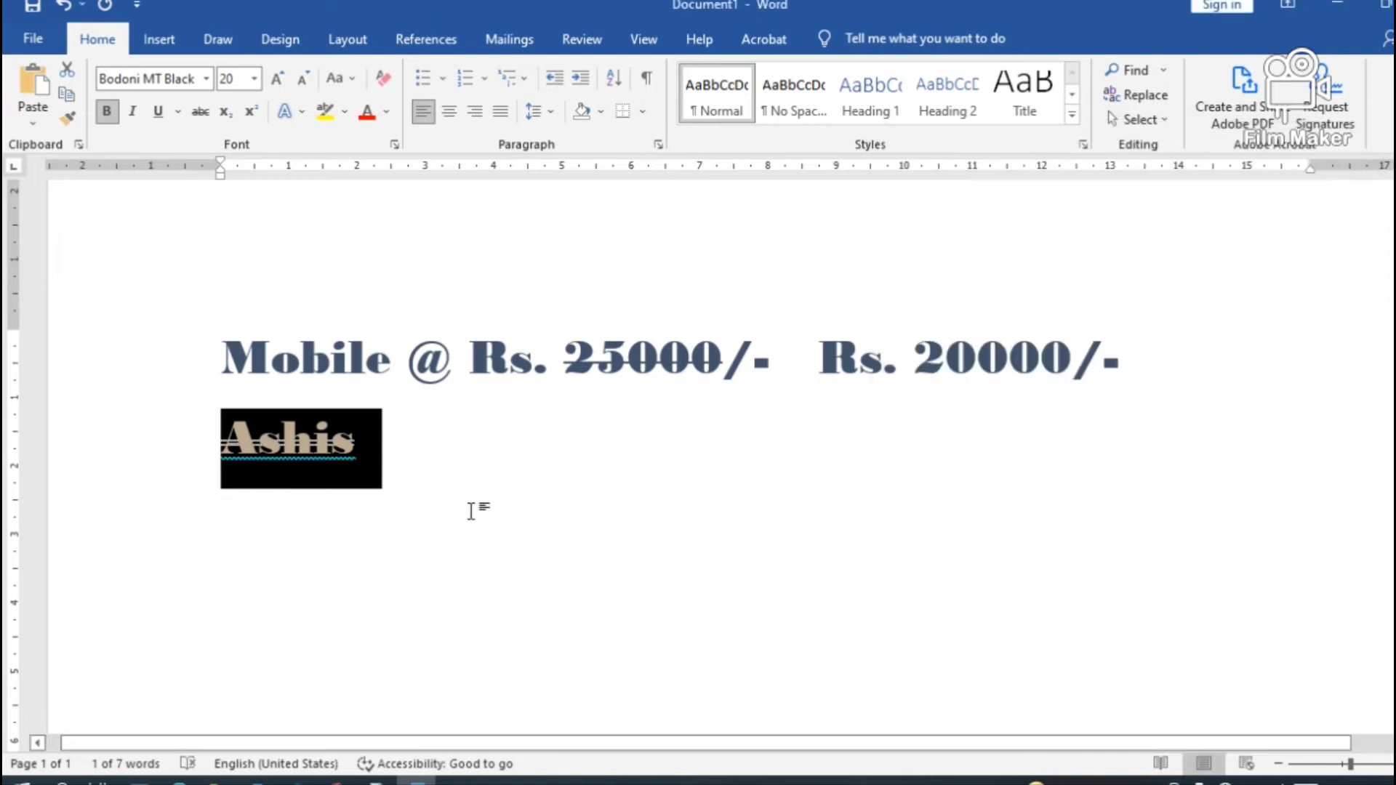
{"action": "left_click", "coordinate": [469, 508]}
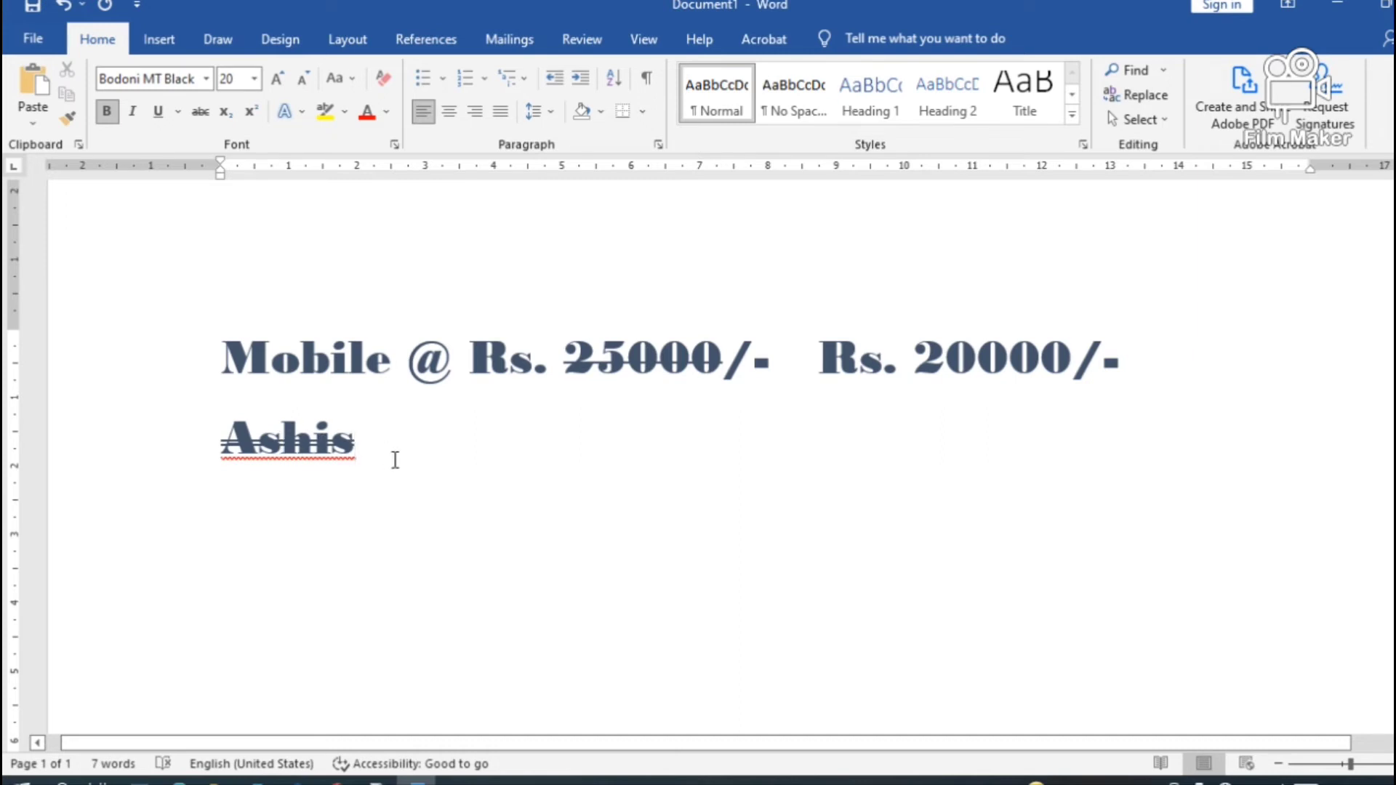
Start a third line below the name and turn off Double strikethrough for it in the Font dialog.
{"action": "key", "text": "Return"}
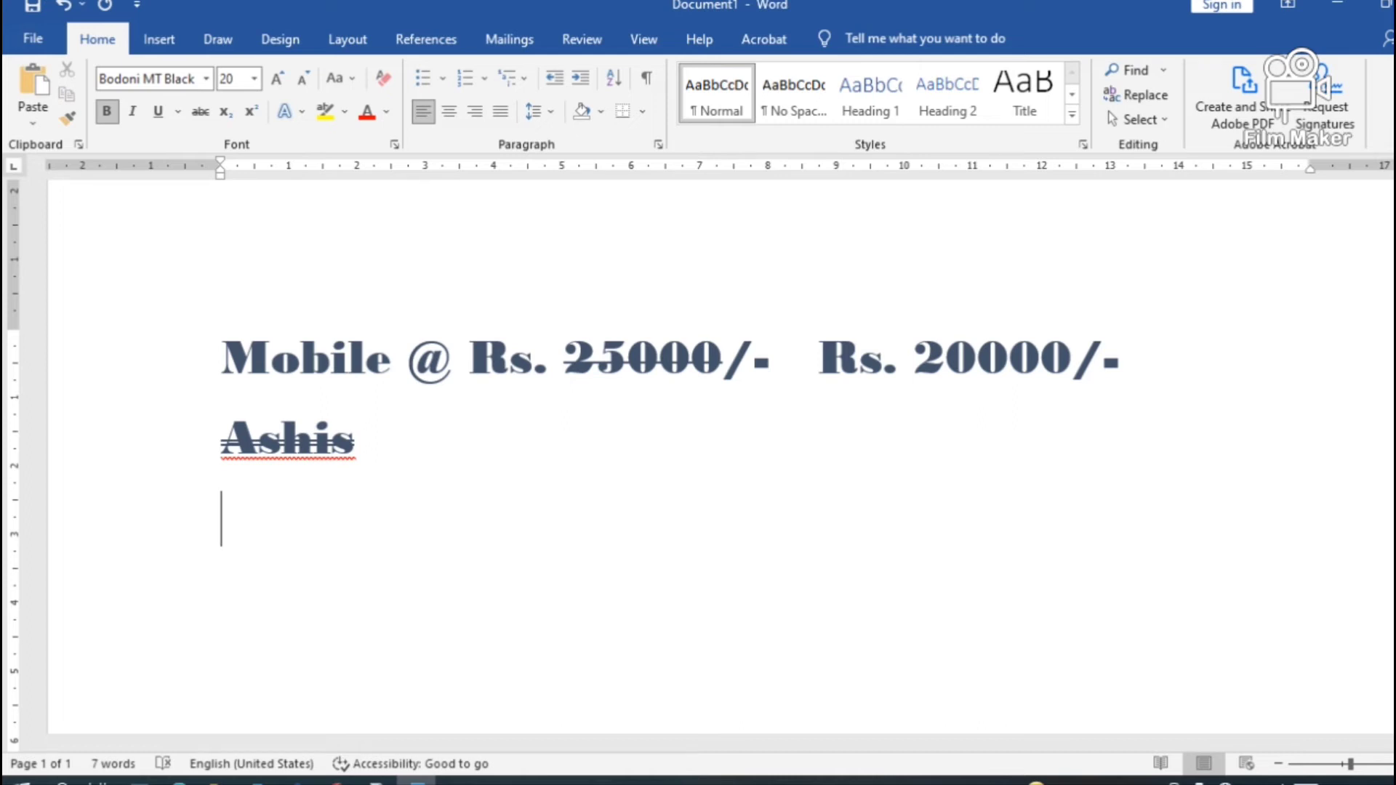
{"action": "type", "text": "H"}
{"action": "key", "text": "BackSpace"}
{"action": "key", "text": "ctrl+d"}
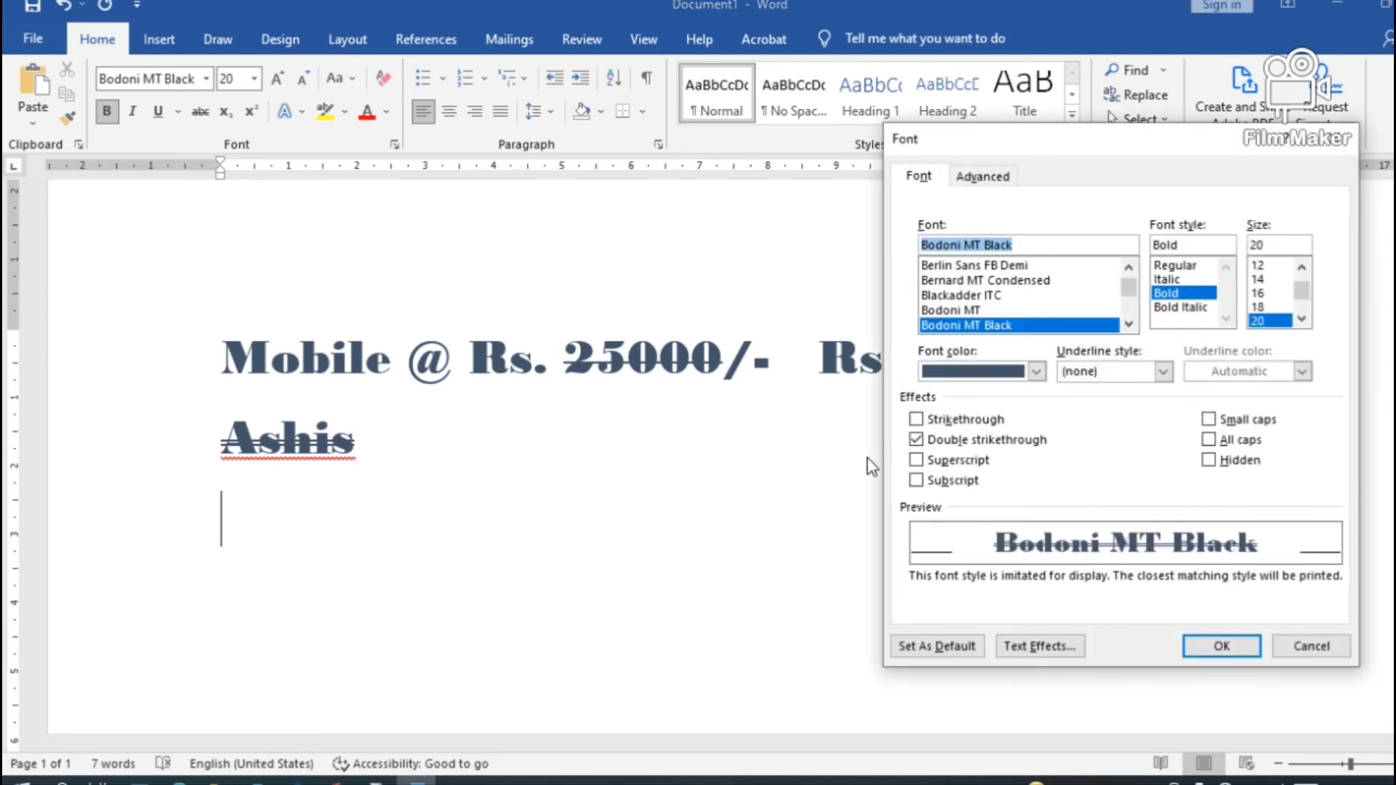
{"action": "left_click", "coordinate": [916, 442]}
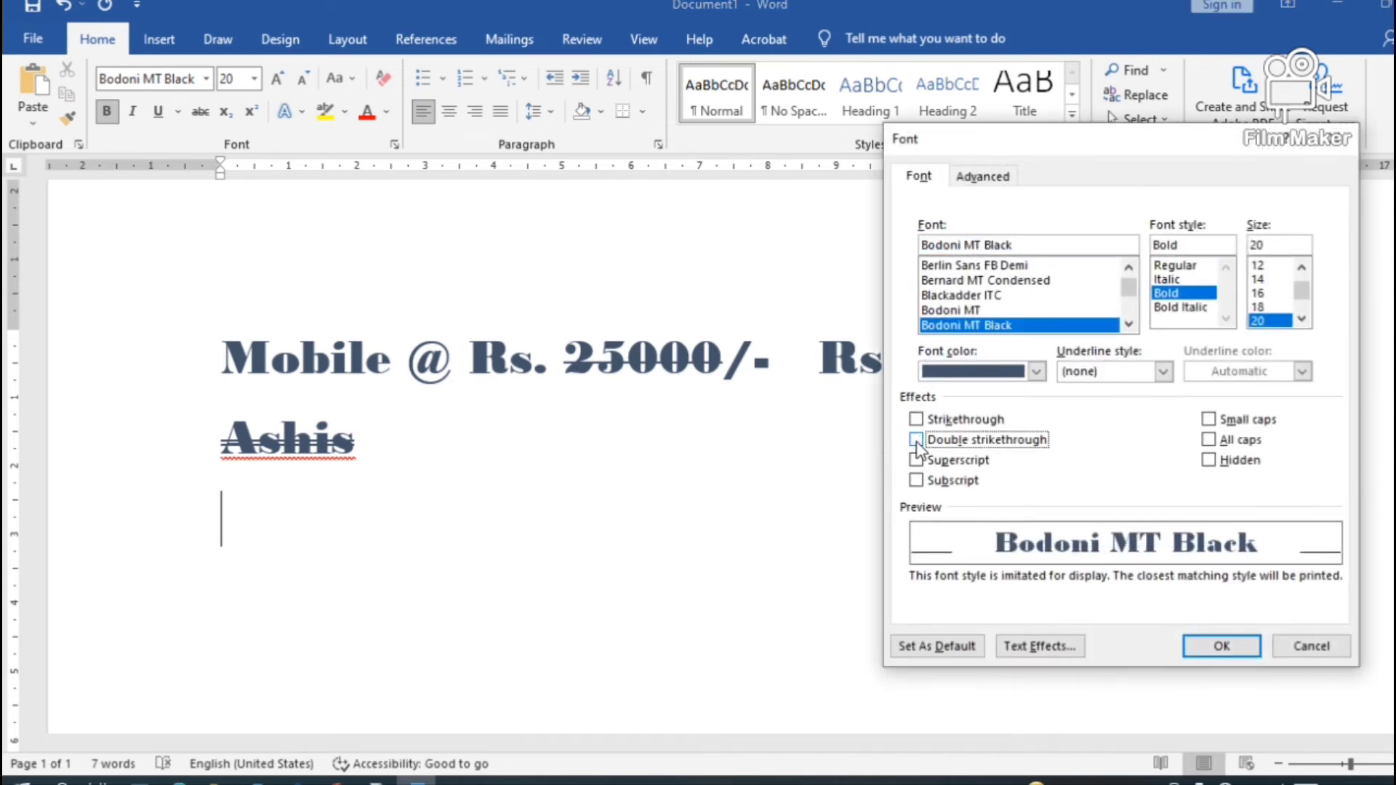
{"action": "left_click", "coordinate": [1208, 646]}
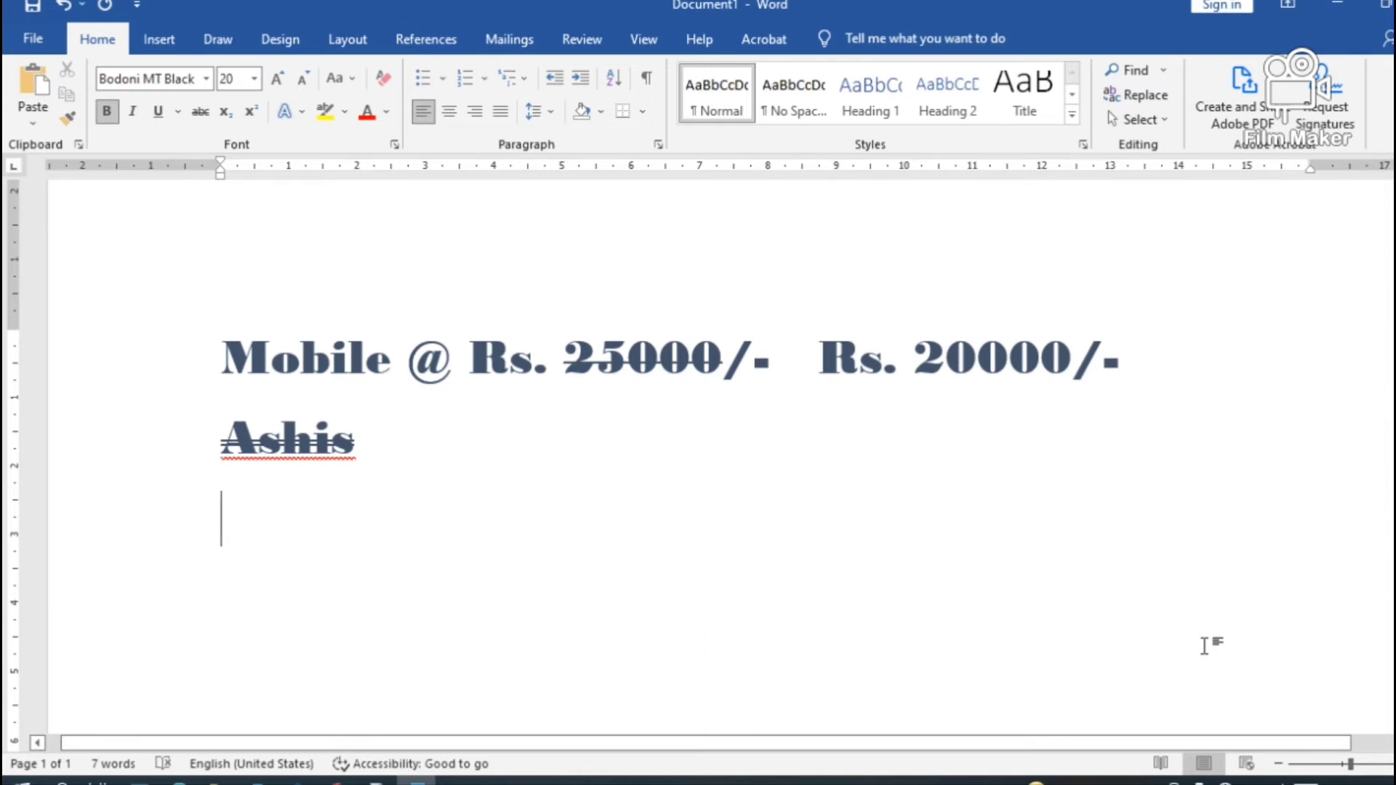
Set the font of the empty third line to Berlin Sans FB Demi through the Font dialog.
{"action": "key", "text": "ctrl+d"}
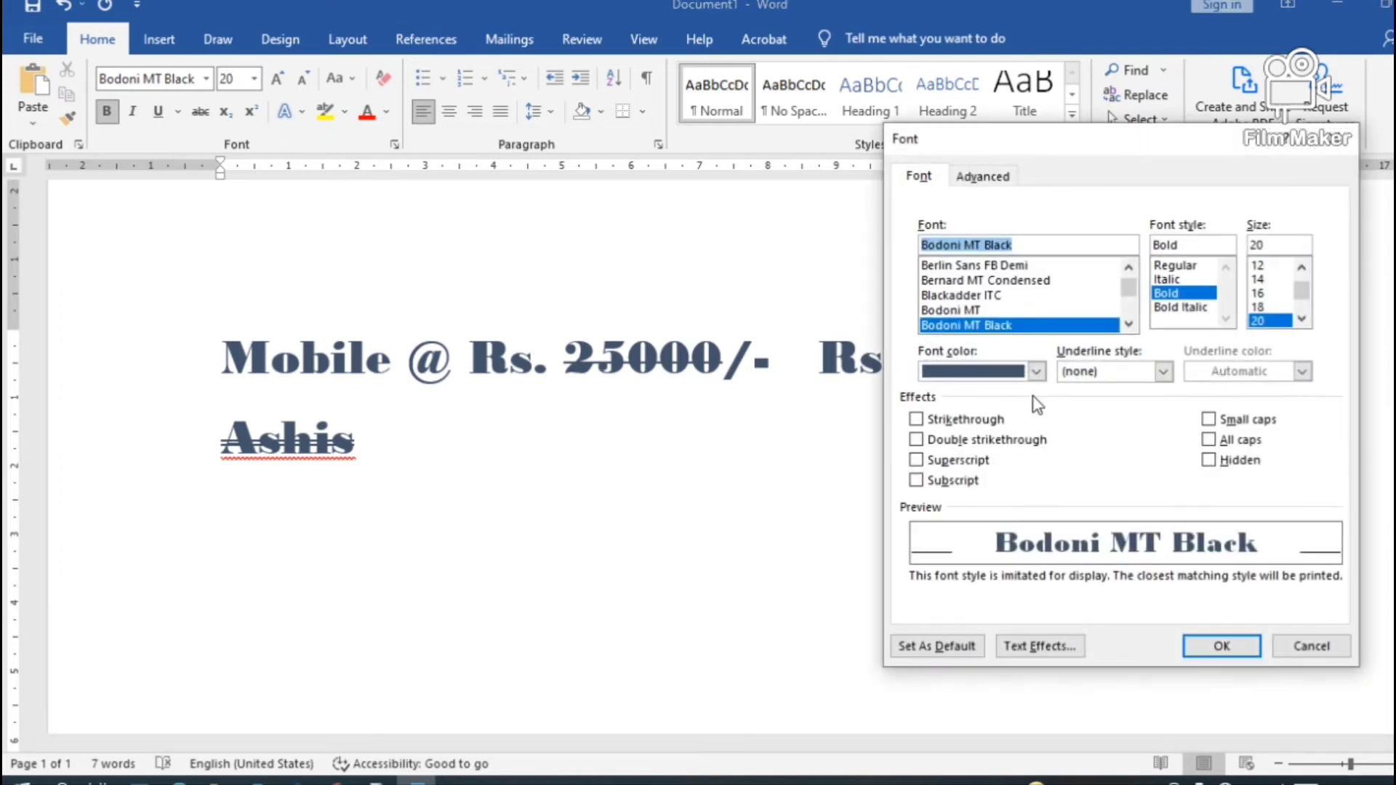
{"action": "key", "text": "Escape"}
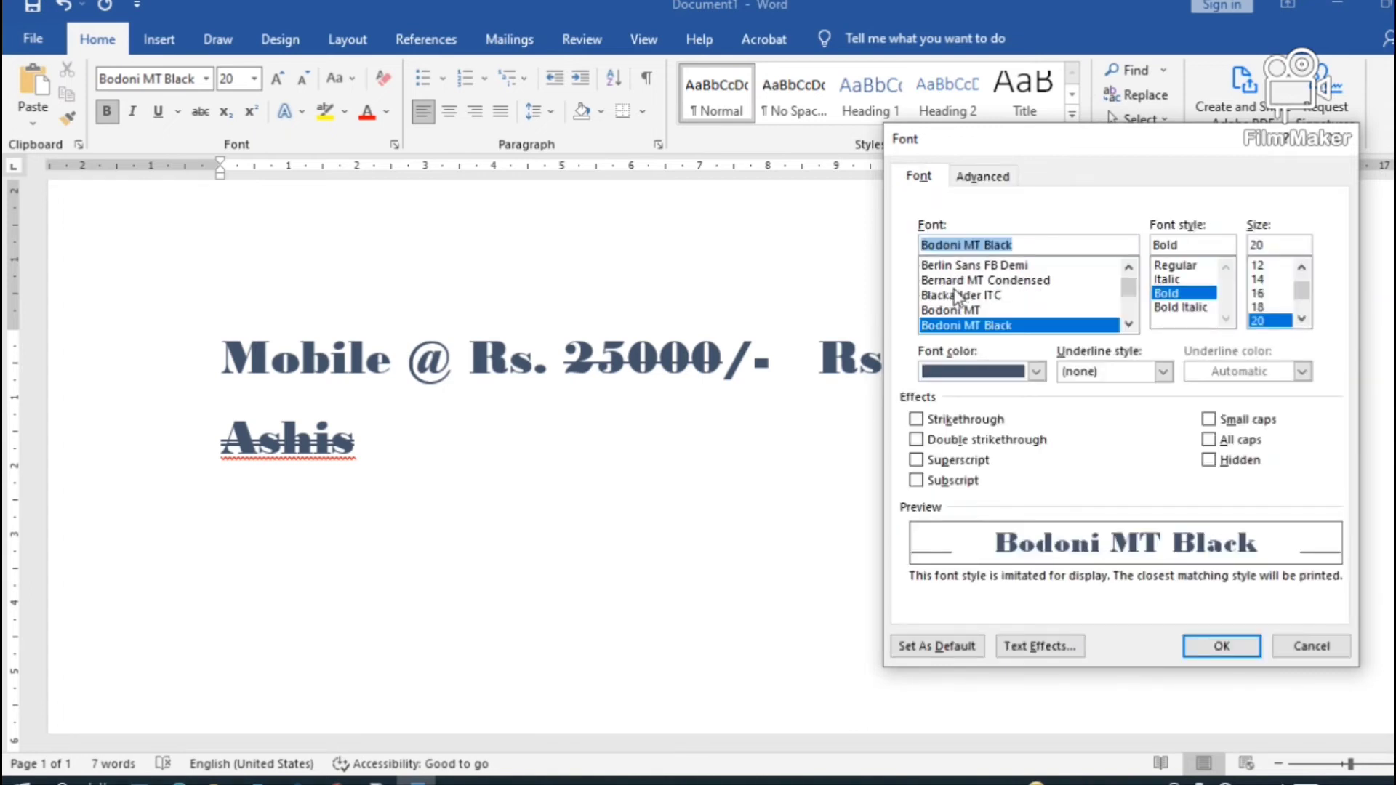
{"action": "left_click", "coordinate": [957, 294]}
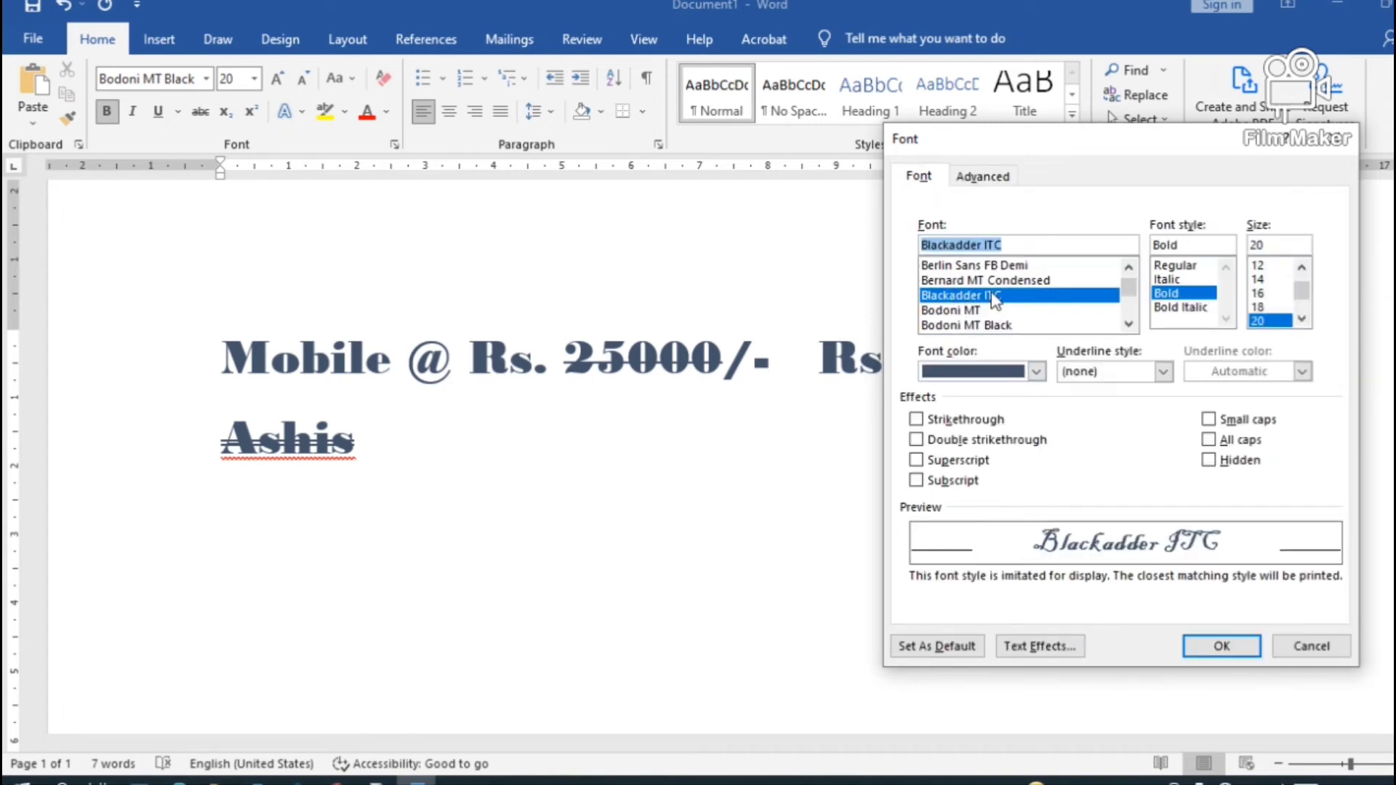
{"action": "left_click", "coordinate": [987, 264]}
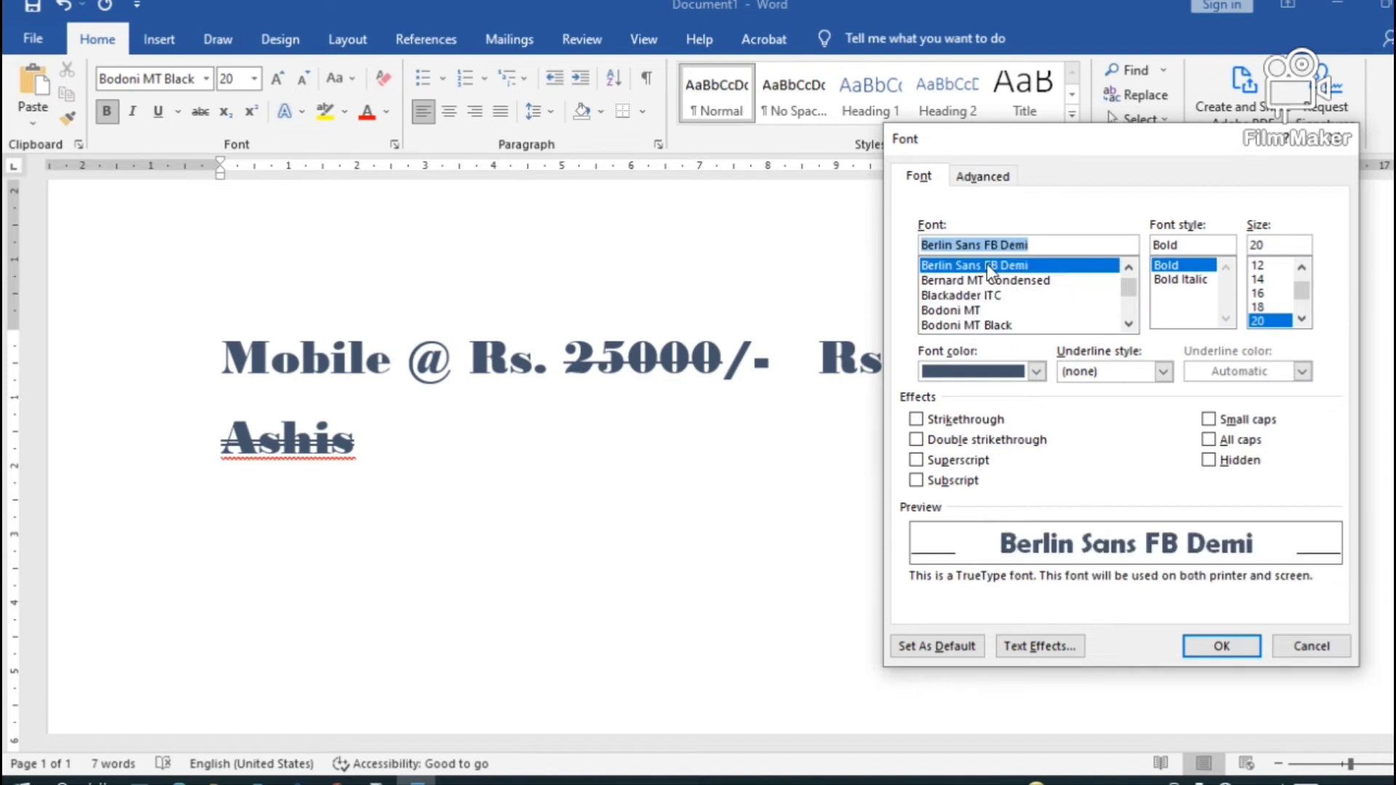
{"action": "left_click", "coordinate": [1221, 646]}
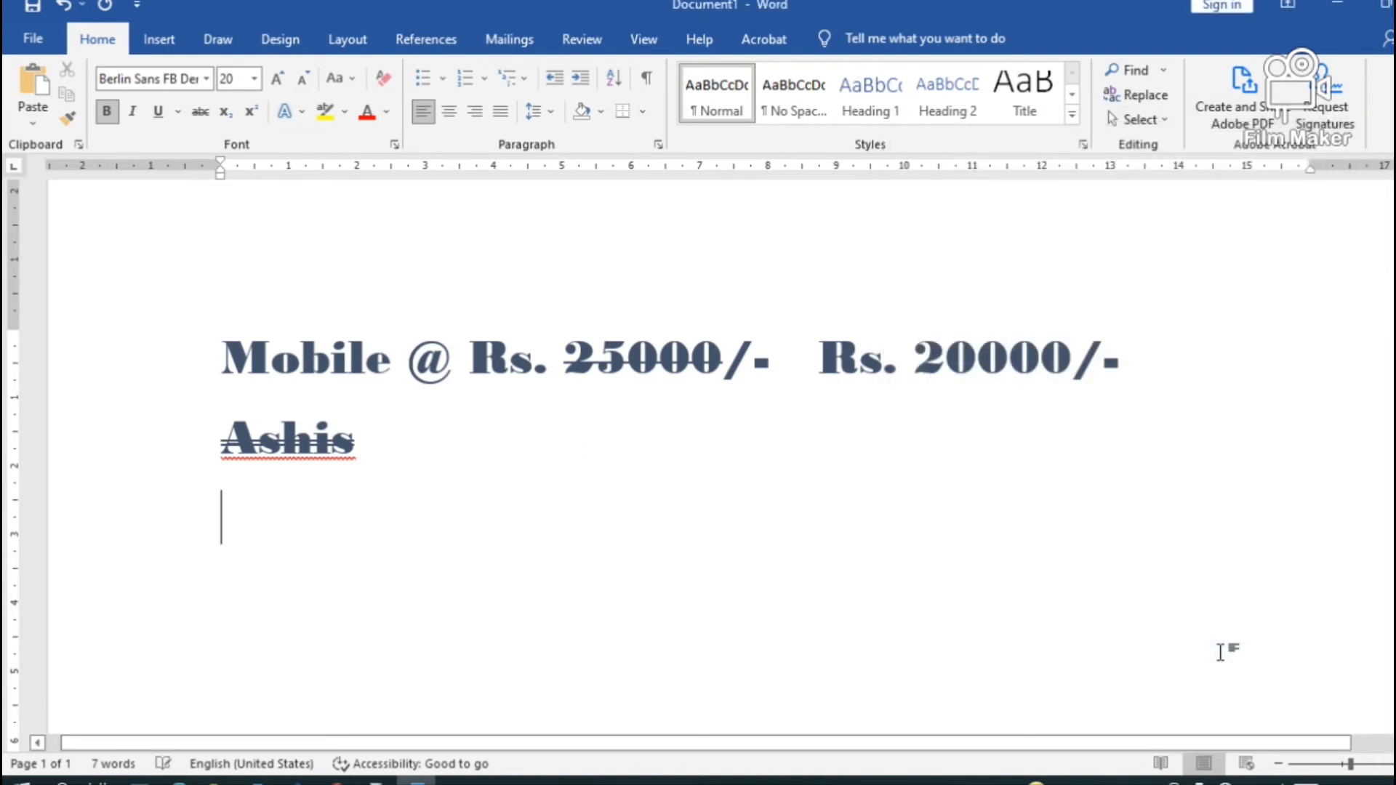
Enter H2O as sample text on the empty third line, correcting the mistyped characters.
{"action": "type", "text": "h"}
{"action": "key", "text": "BackSpace"}
{"action": "type", "text": "H"}
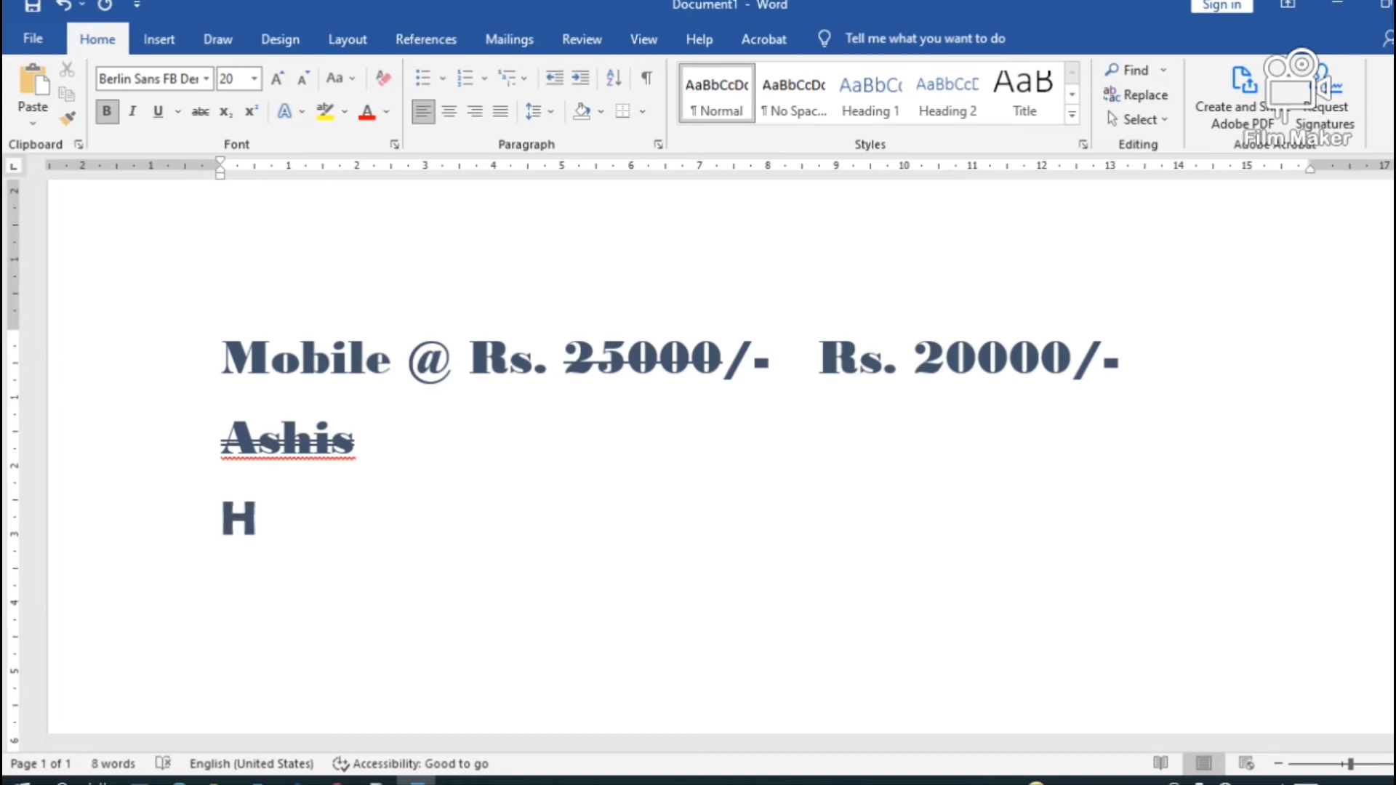
{"action": "type", "text": "@"}
{"action": "key", "text": "BackSpace"}
{"action": "type", "text": "2O"}
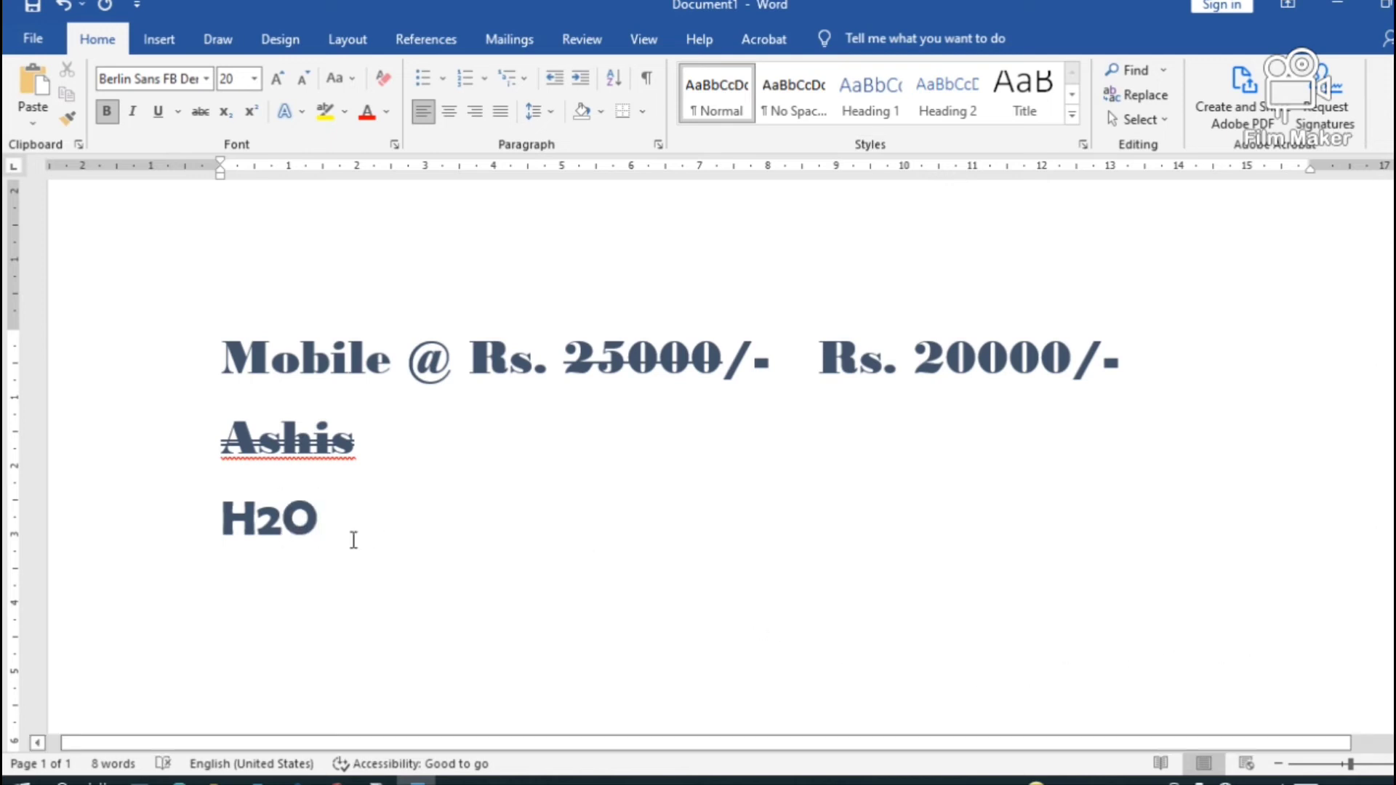
Apply Subscript formatting to the 2 in H2O on the third line and deselect it.
{"action": "left_click", "coordinate": [258, 517]}
{"action": "left_click_drag", "start_coordinate": [258, 517], "coordinate": [269, 521]}
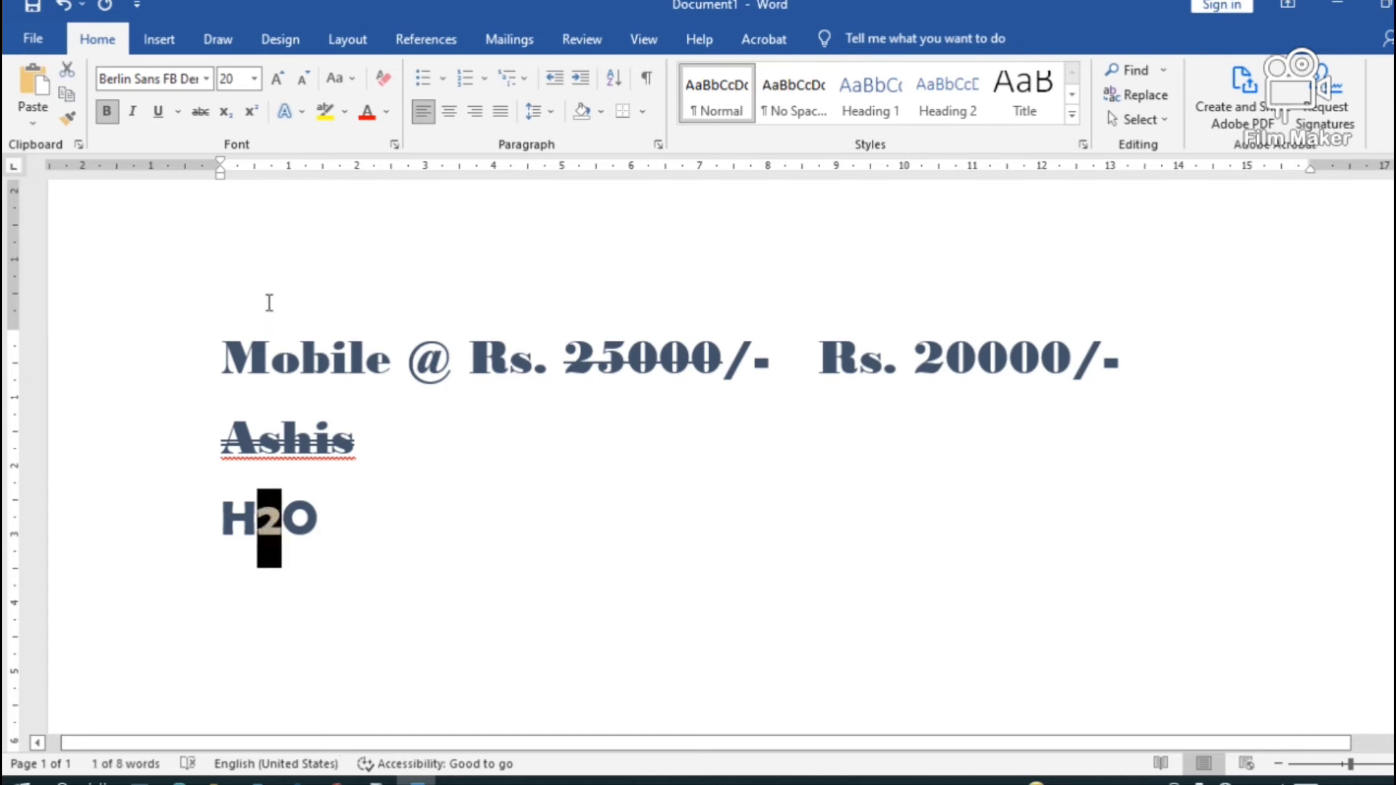
{"action": "left_click", "coordinate": [228, 112]}
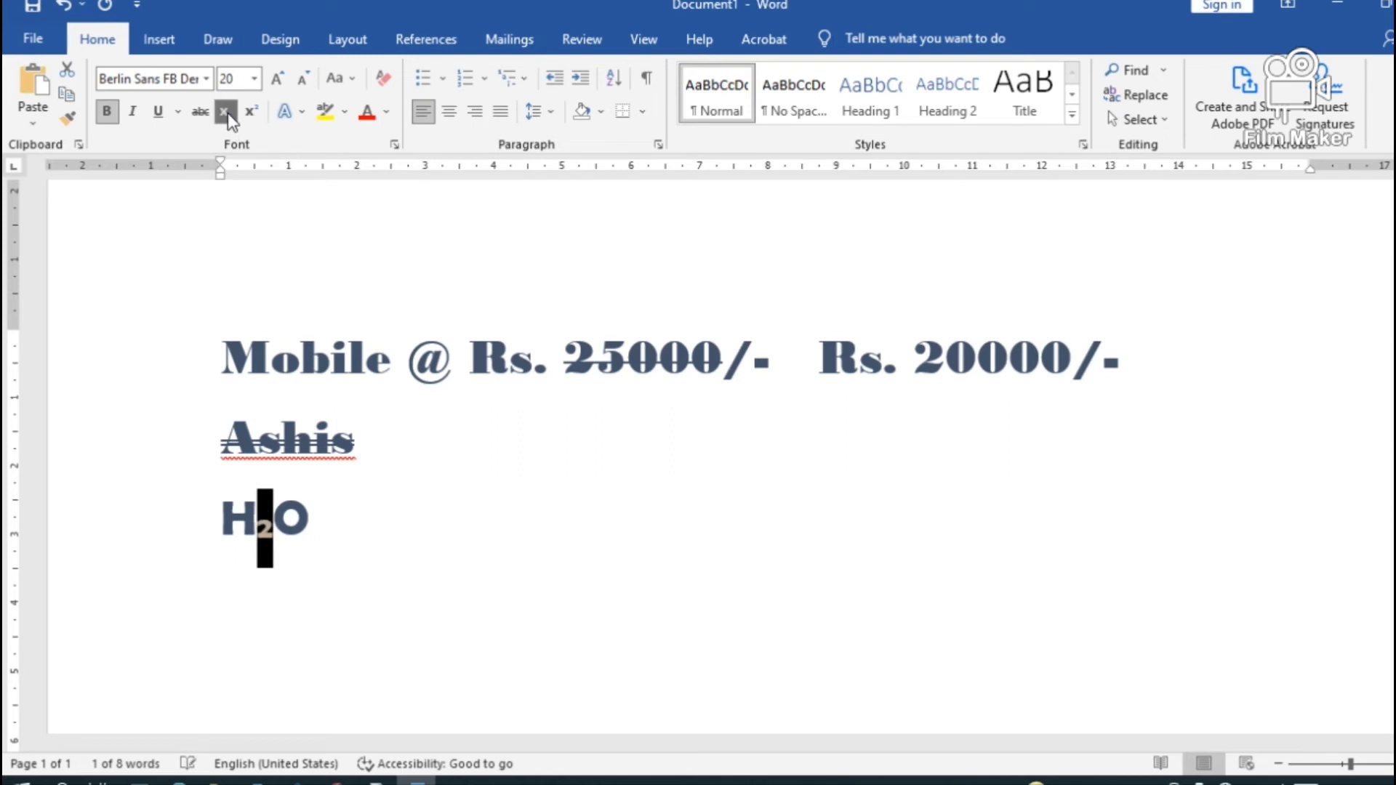
{"action": "left_click", "coordinate": [325, 542]}
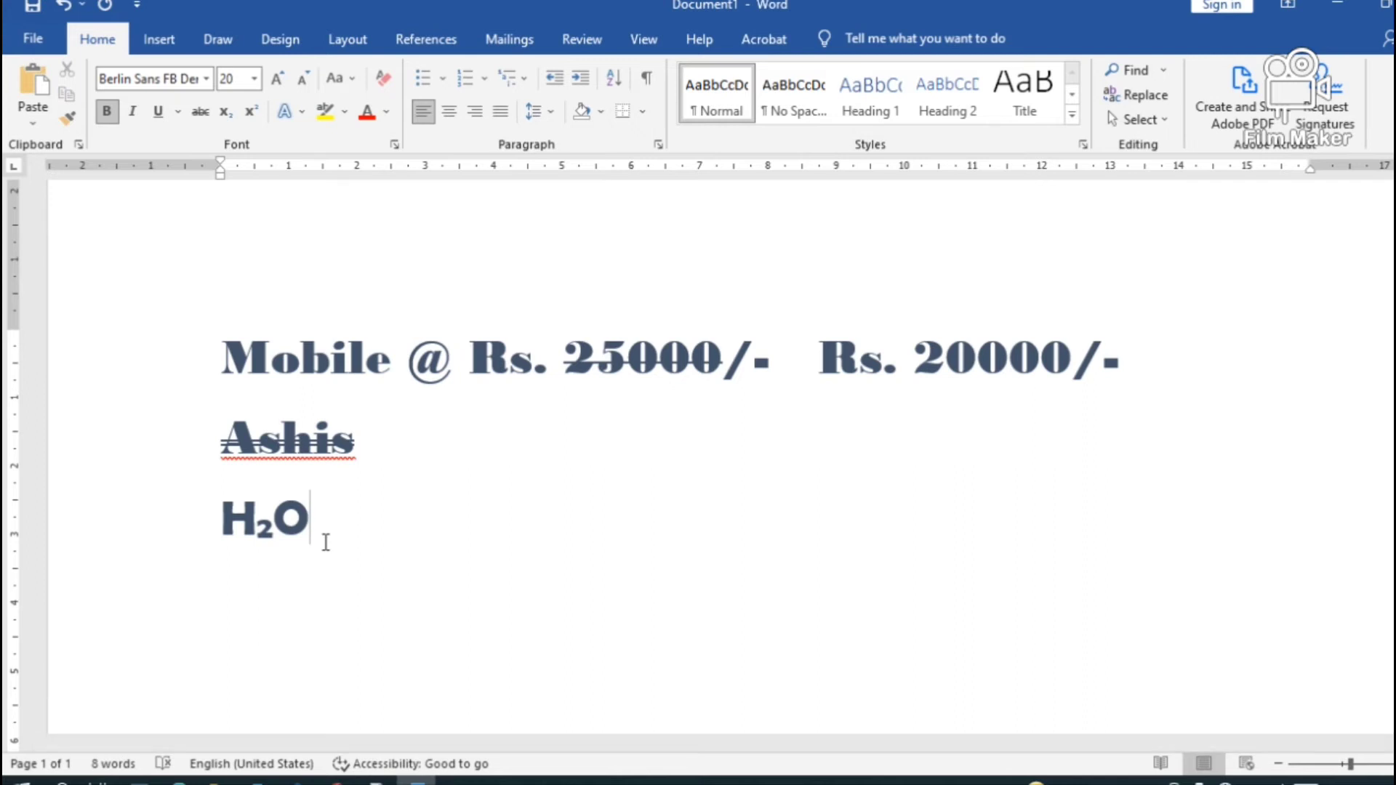
Delete the subscript 2 between H and O and re-enter it, twice in a row.
{"action": "key", "text": "Left"}
{"action": "key", "text": "BackSpace"}
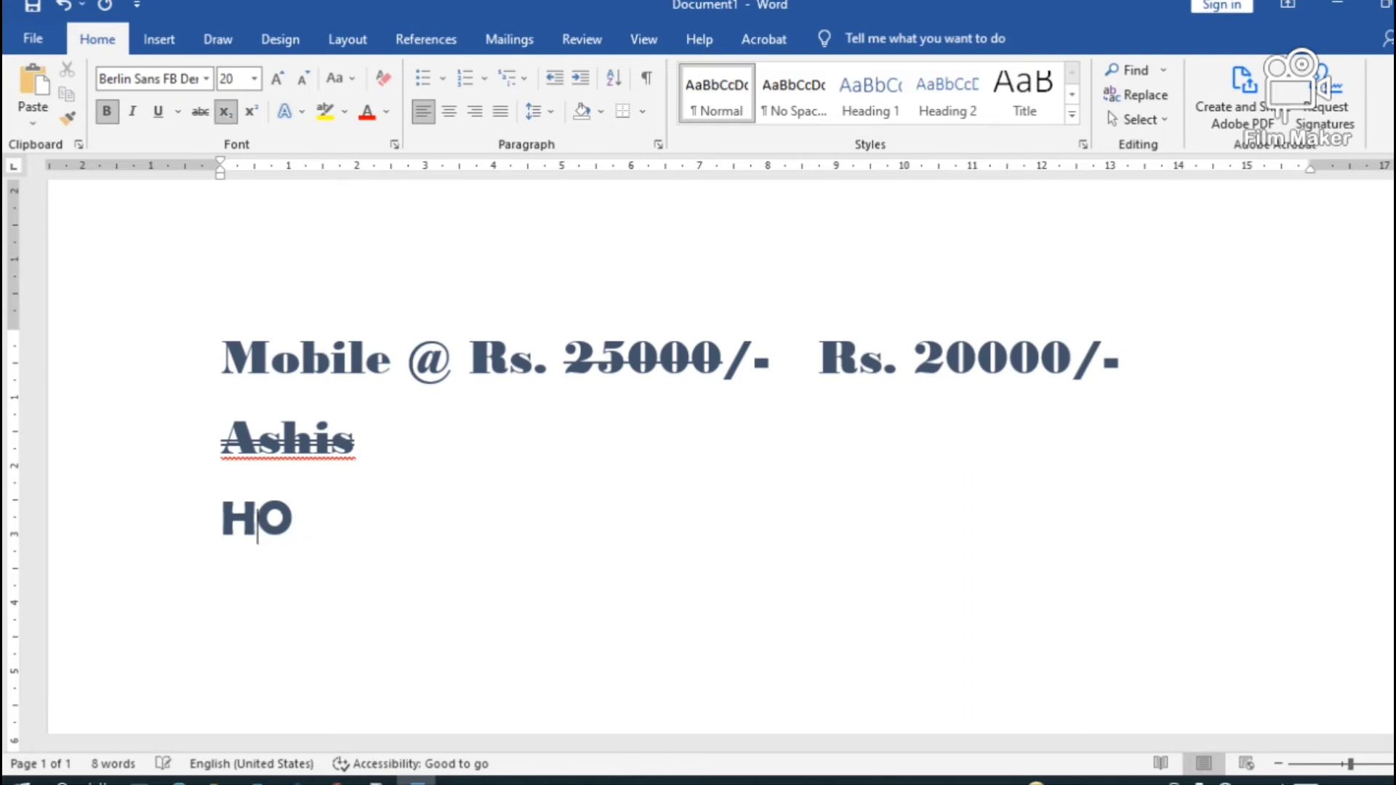
{"action": "type", "text": "2"}
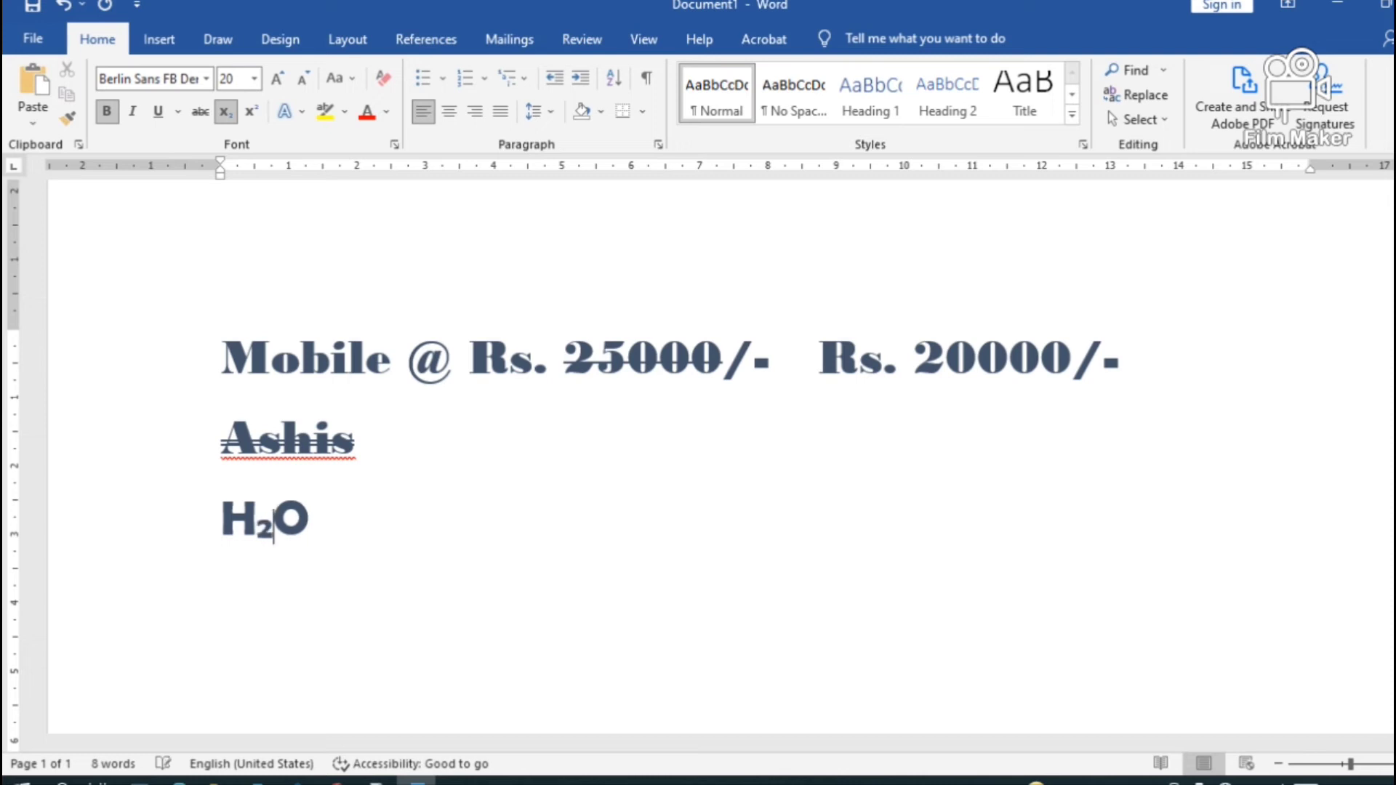
{"action": "key", "text": "BackSpace"}
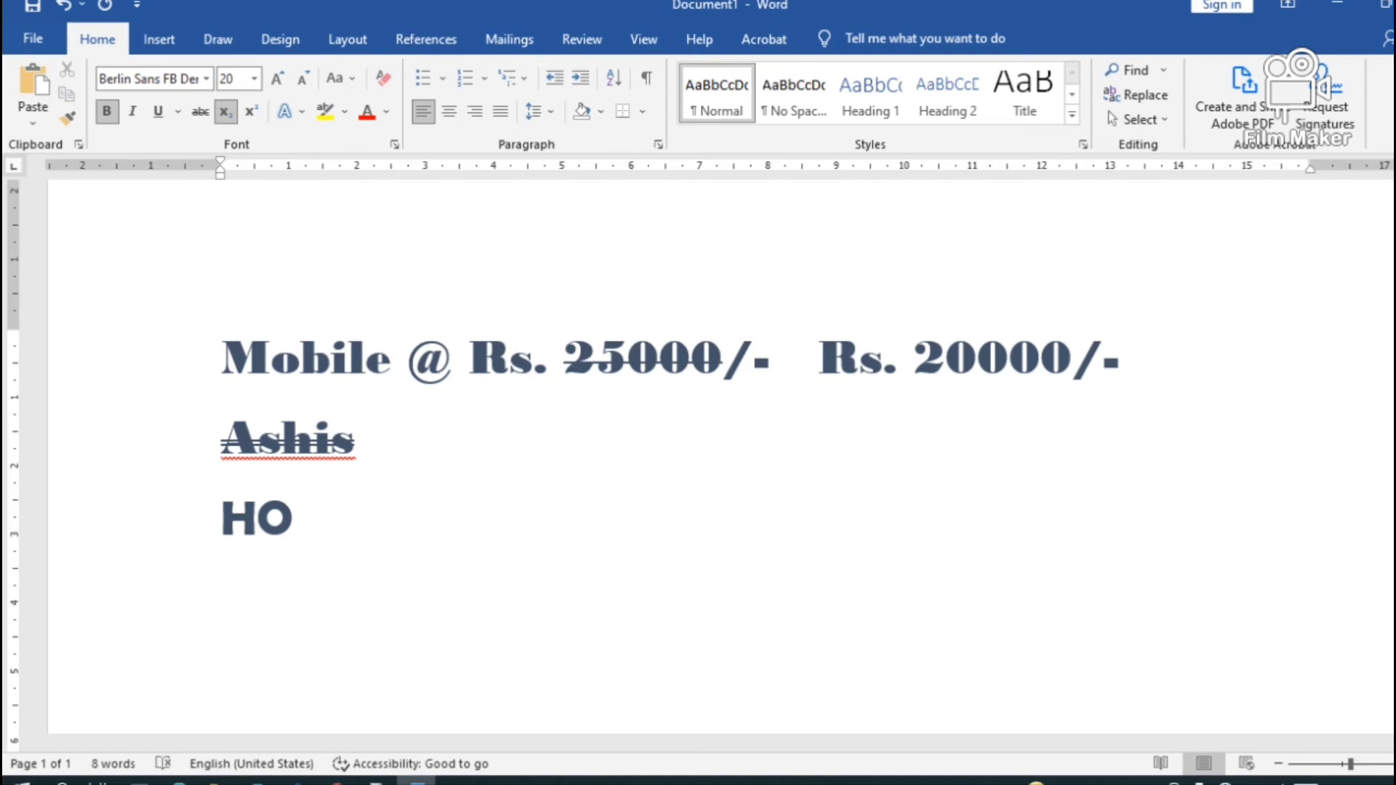
{"action": "type", "text": "2"}
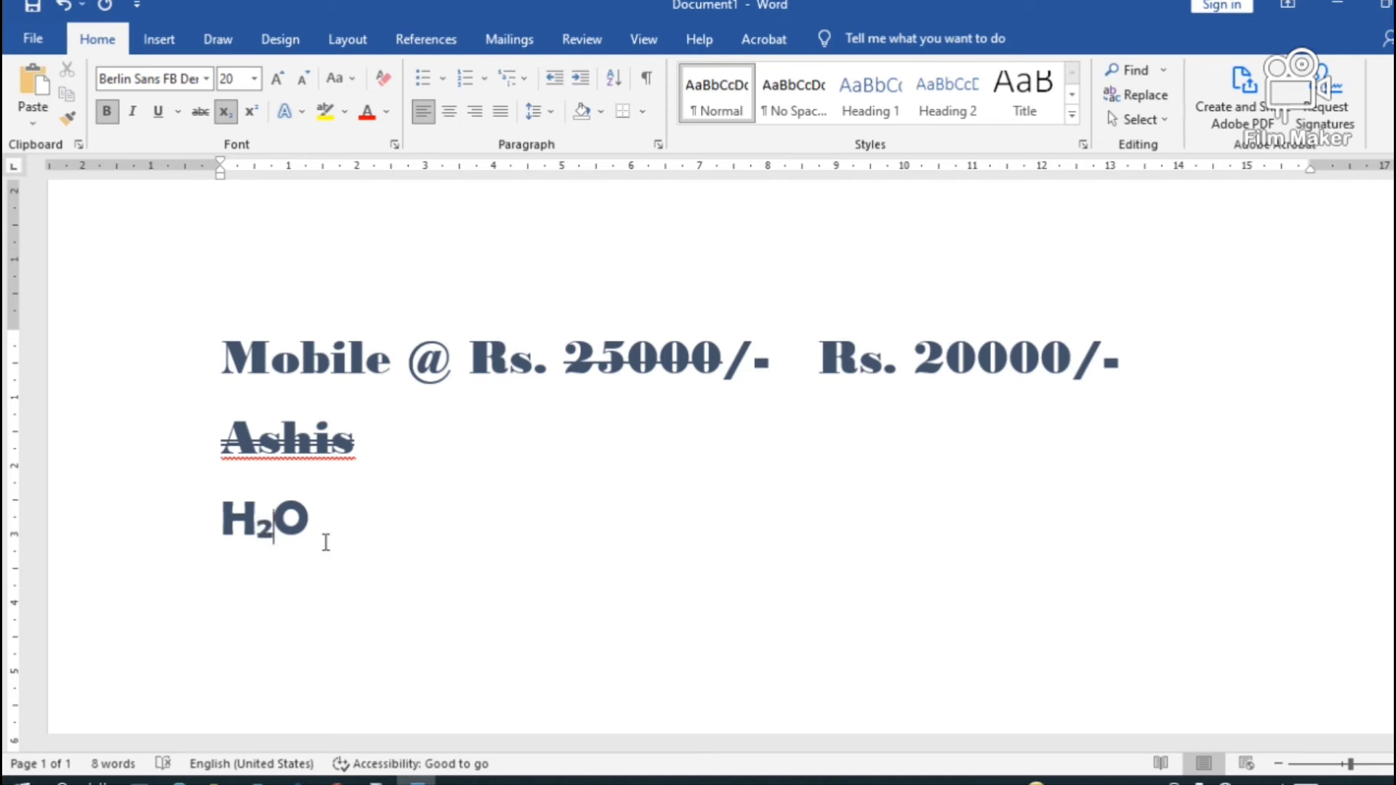
Clear all the text on the third line and re-enter H2O with the 2 in normal position.
{"action": "key", "text": "BackSpace"}
{"action": "key", "text": "BackSpace"}
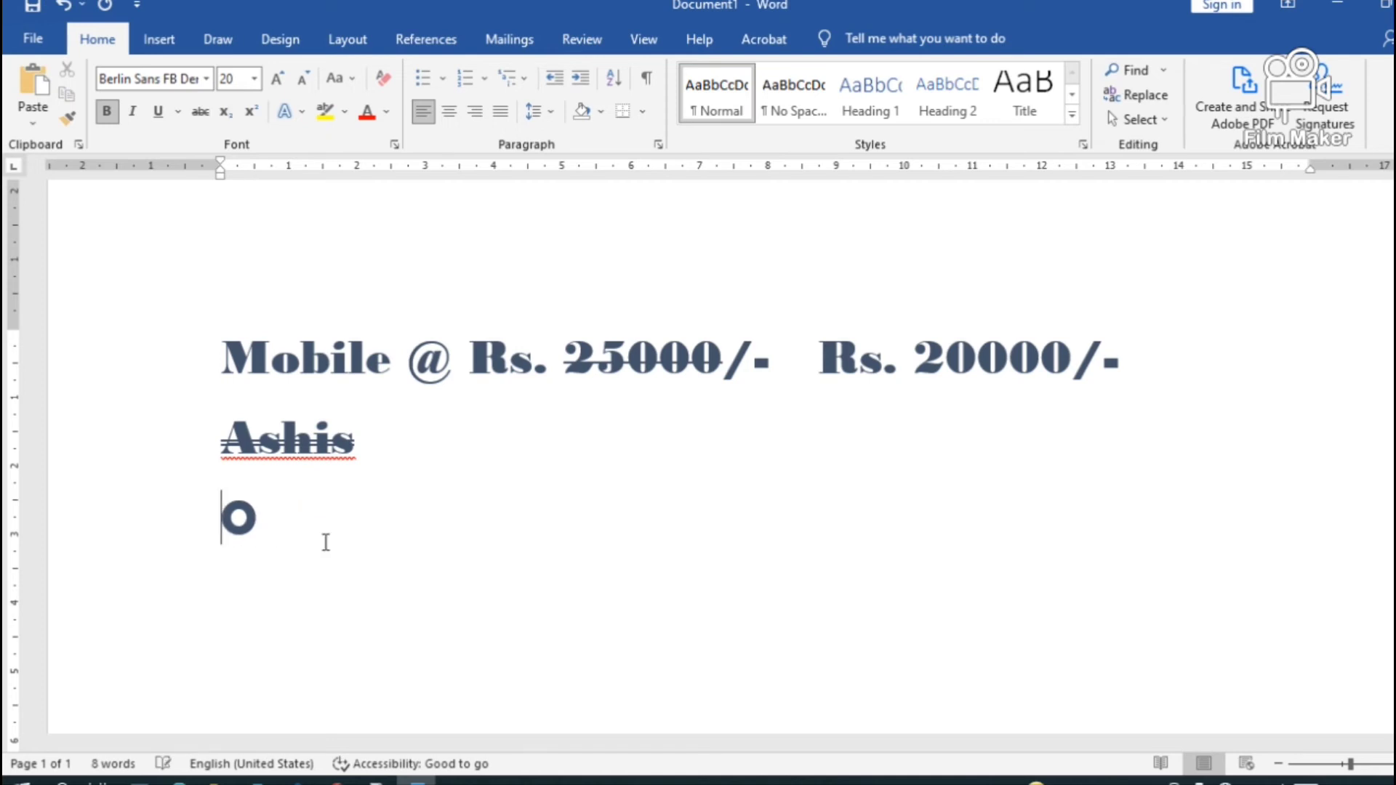
{"action": "key", "text": "Delete"}
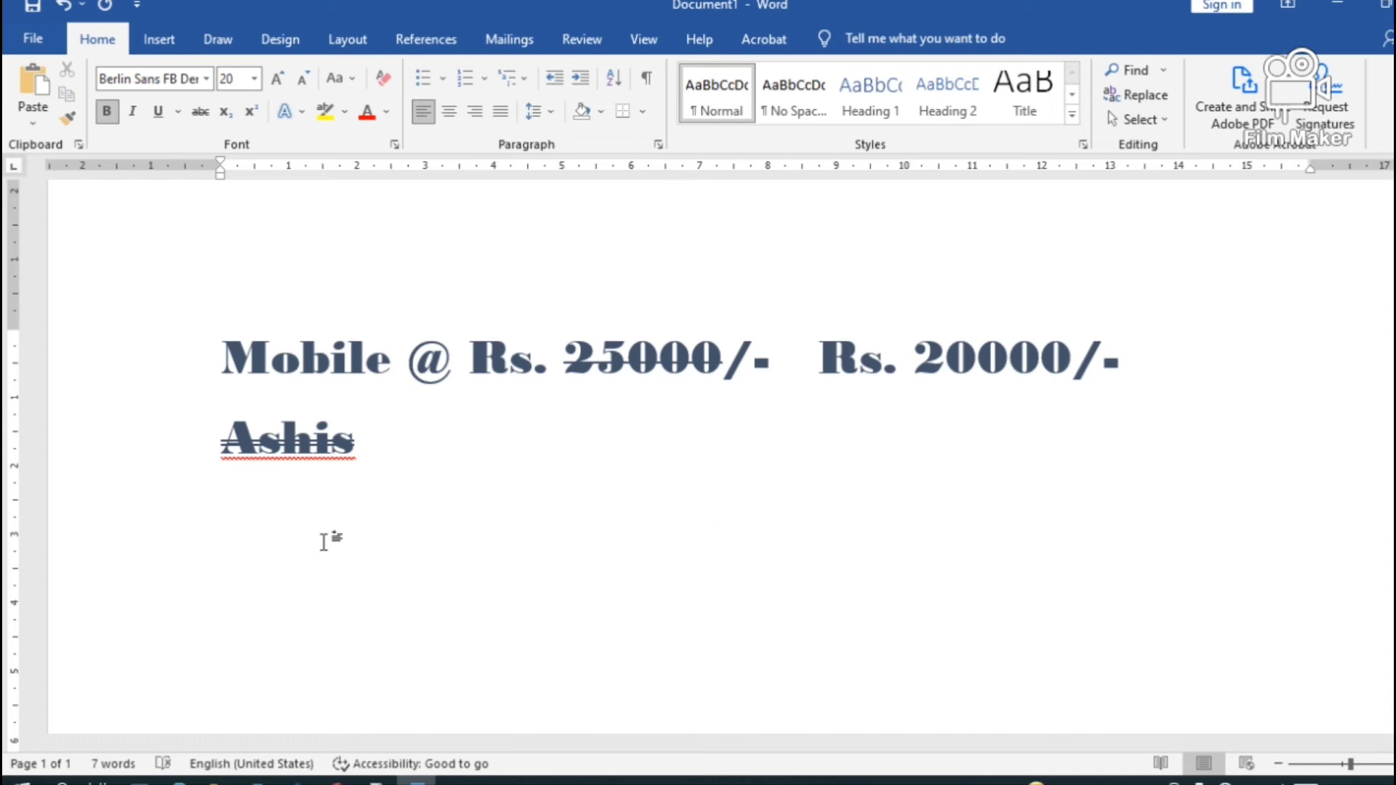
{"action": "type", "text": "H2"}
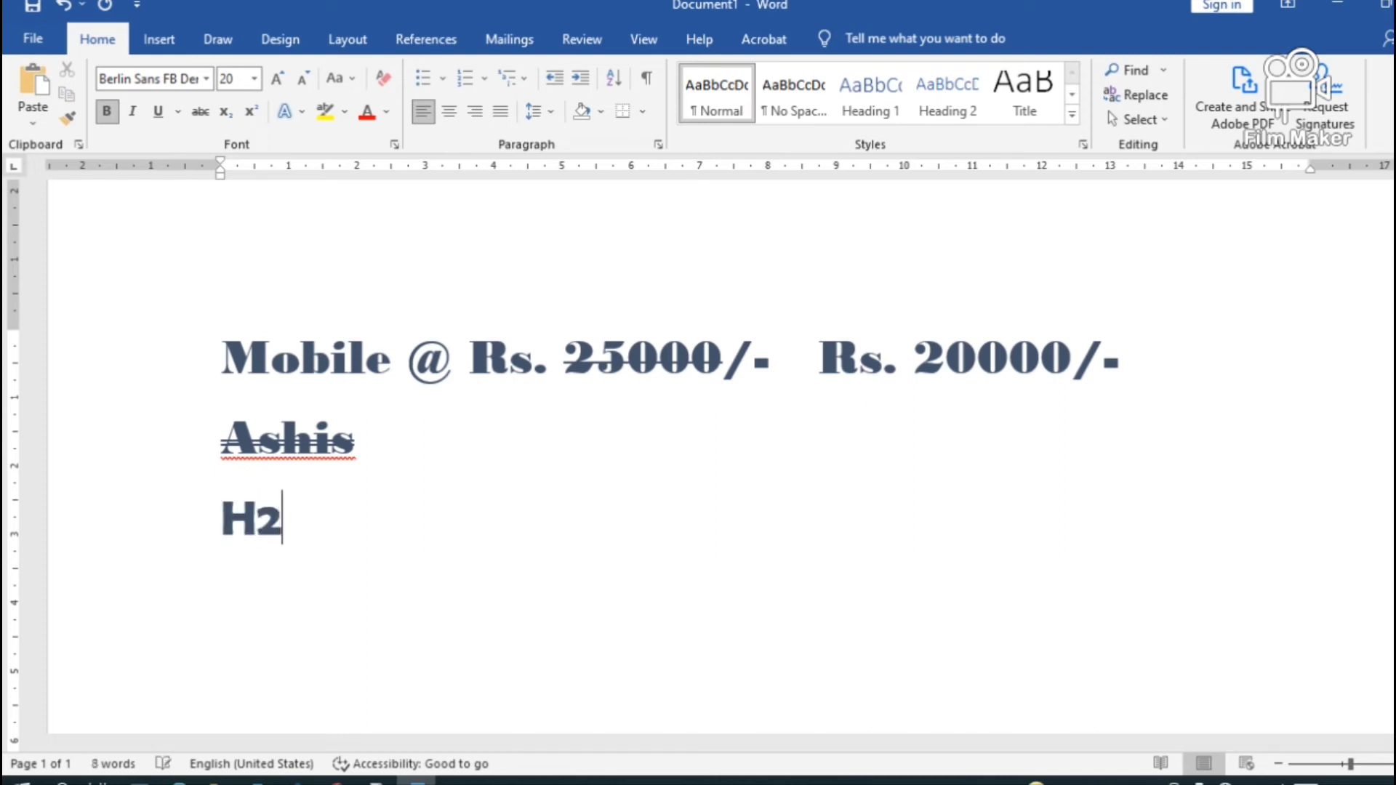
{"action": "type", "text": "O"}
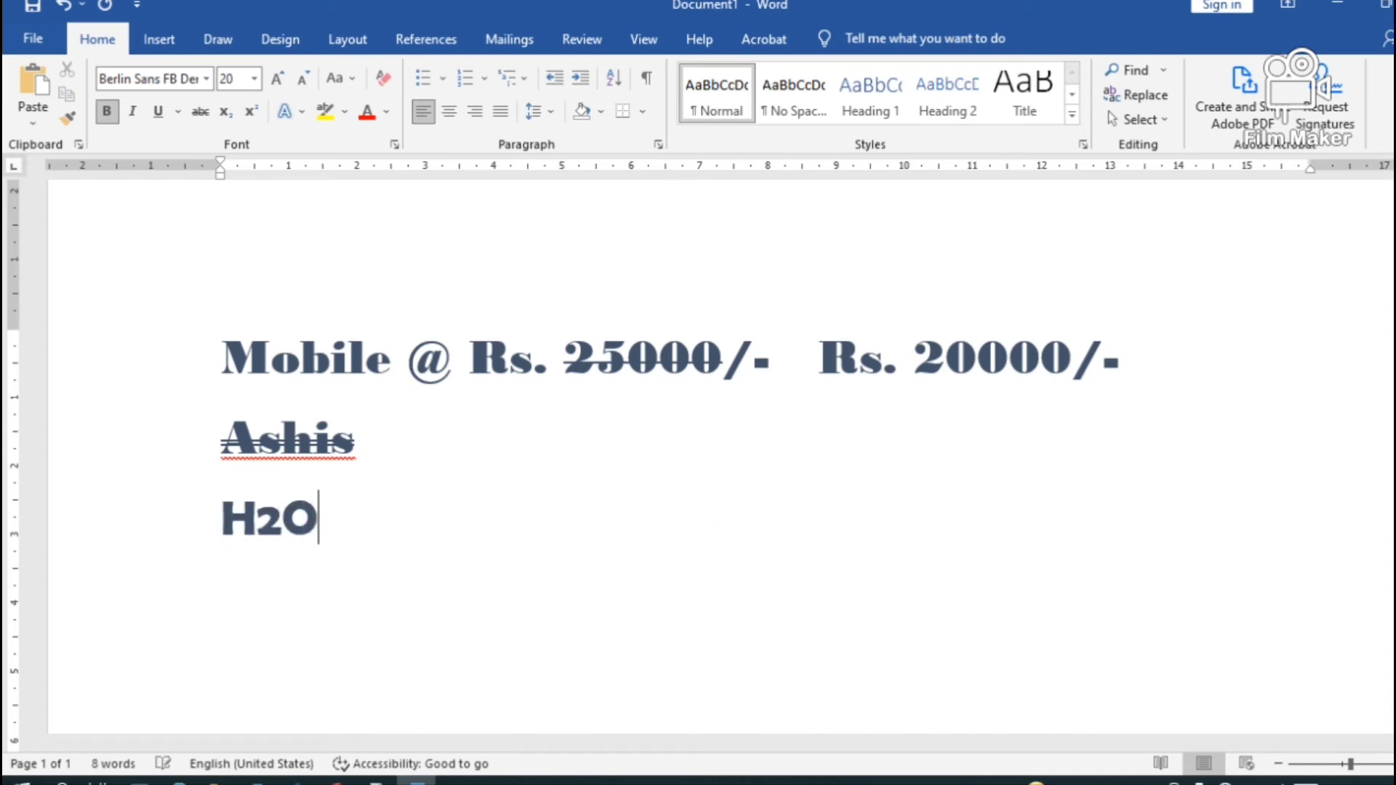
Apply Subscript to the 2 in the retyped H2O, undo that formatting and deselect the digit.
{"action": "left_click", "coordinate": [258, 522]}
{"action": "key", "text": "shift+Right"}
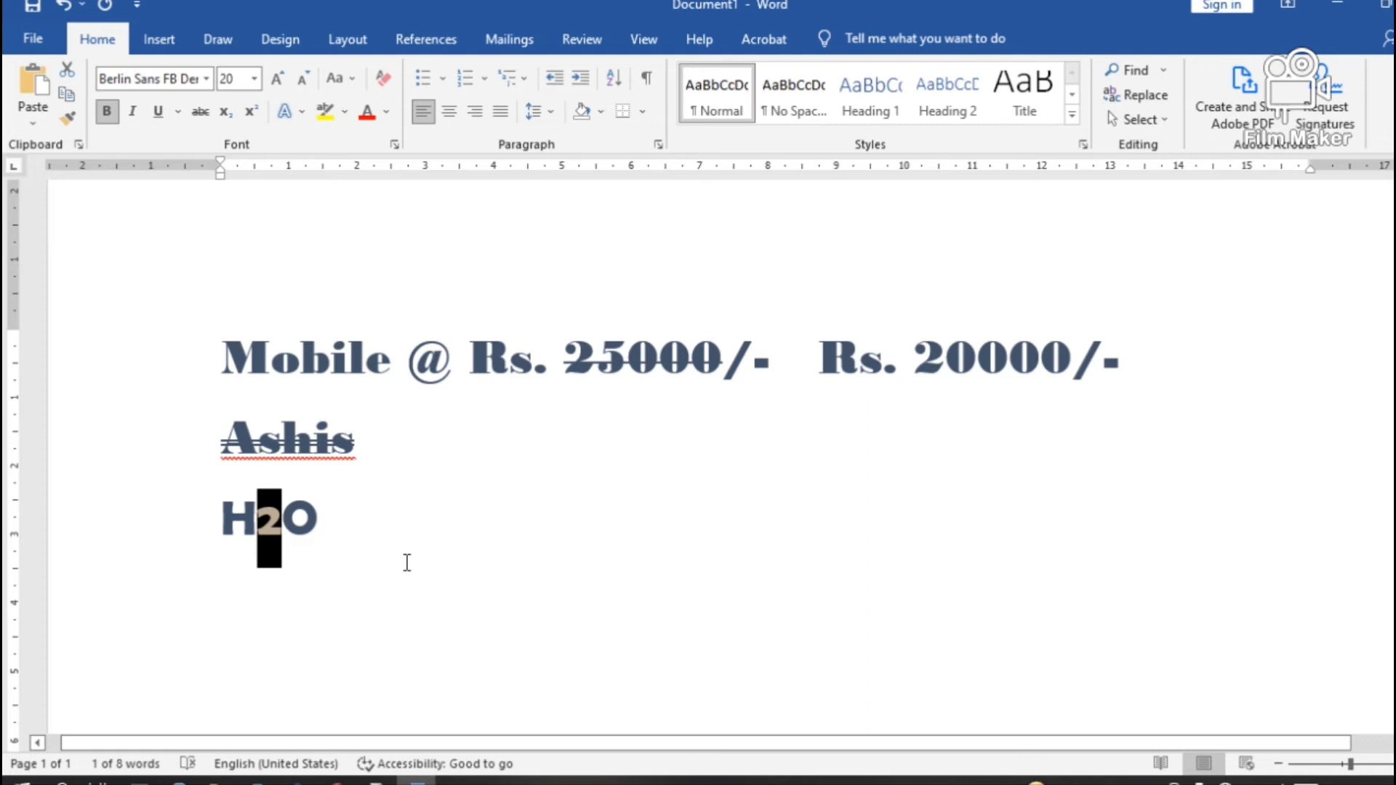
{"action": "key", "text": "ctrl+equal"}
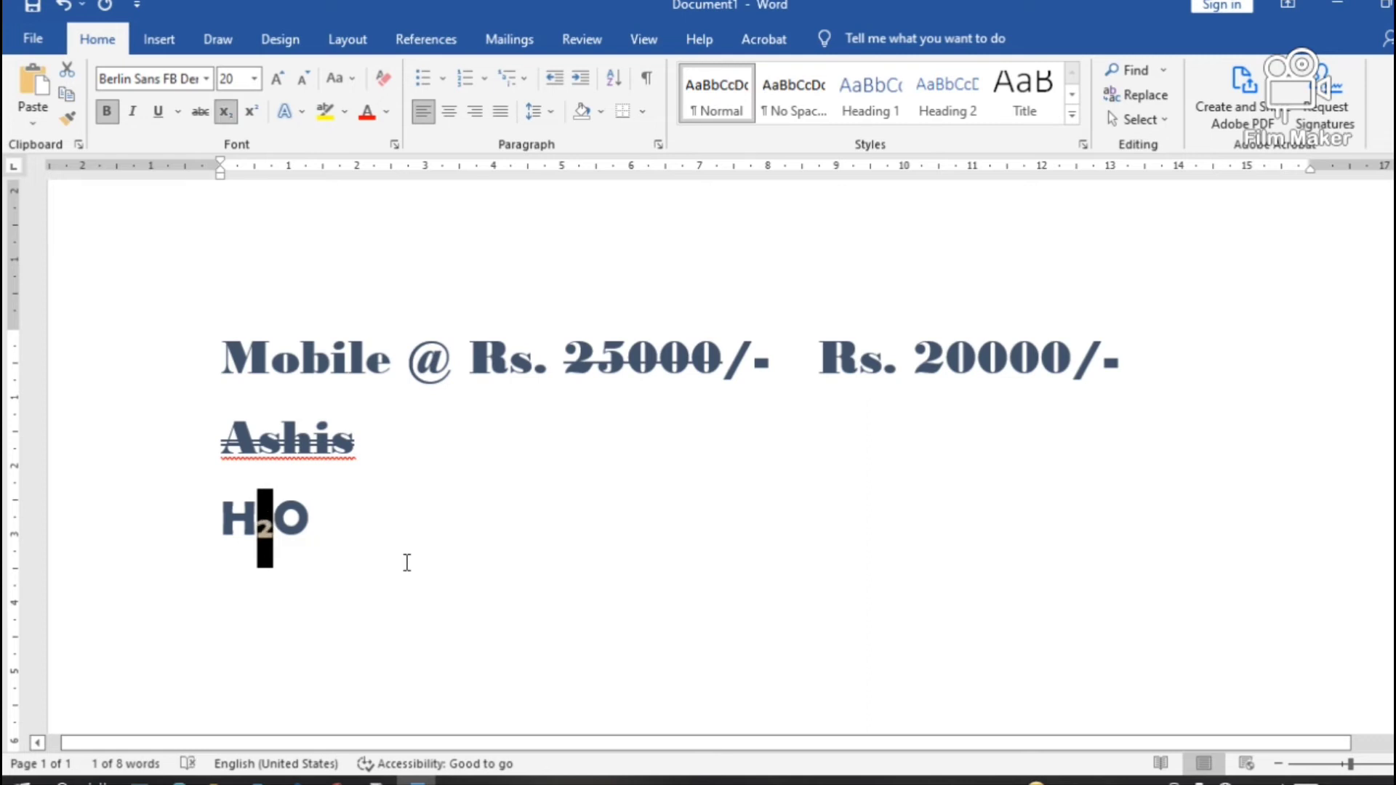
{"action": "left_click", "coordinate": [330, 515]}
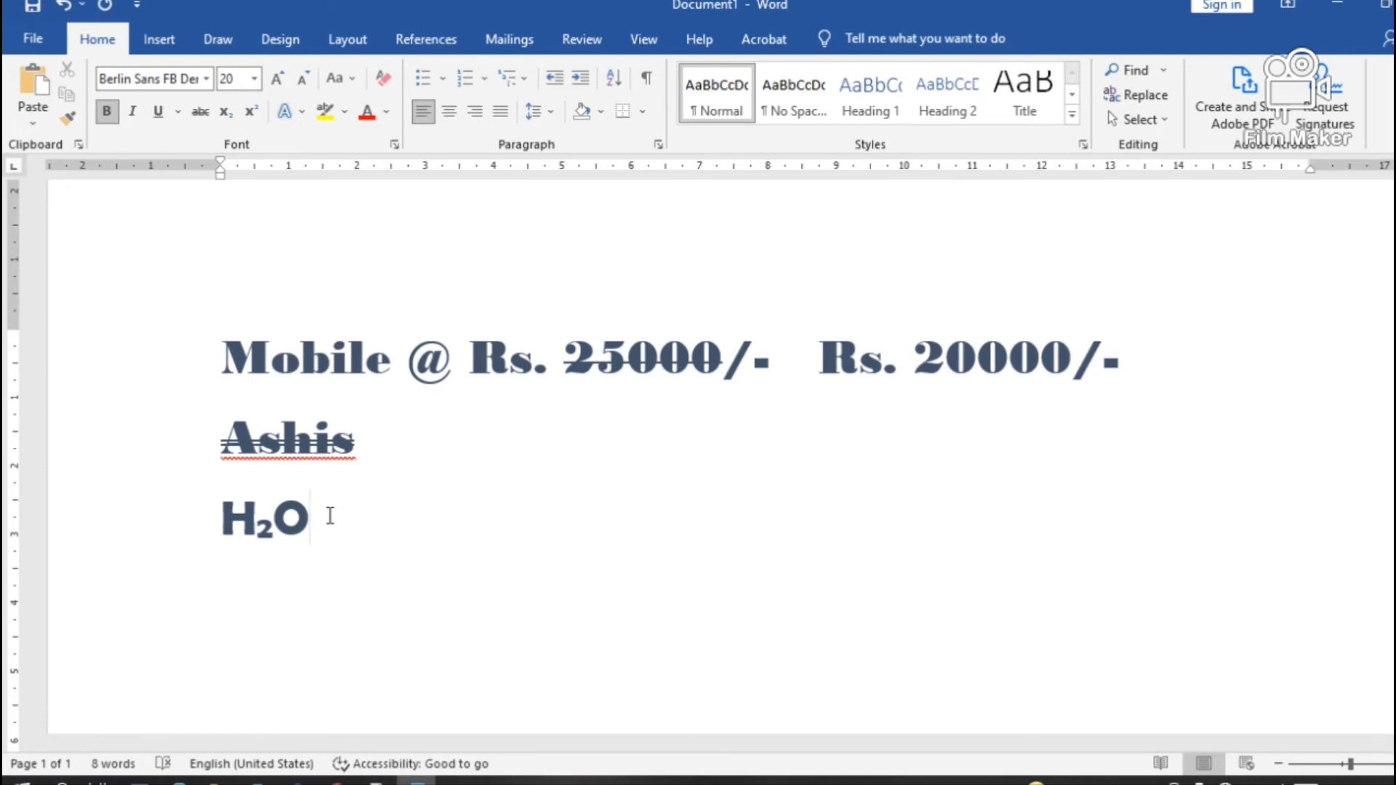
{"action": "key", "text": "ctrl+z"}
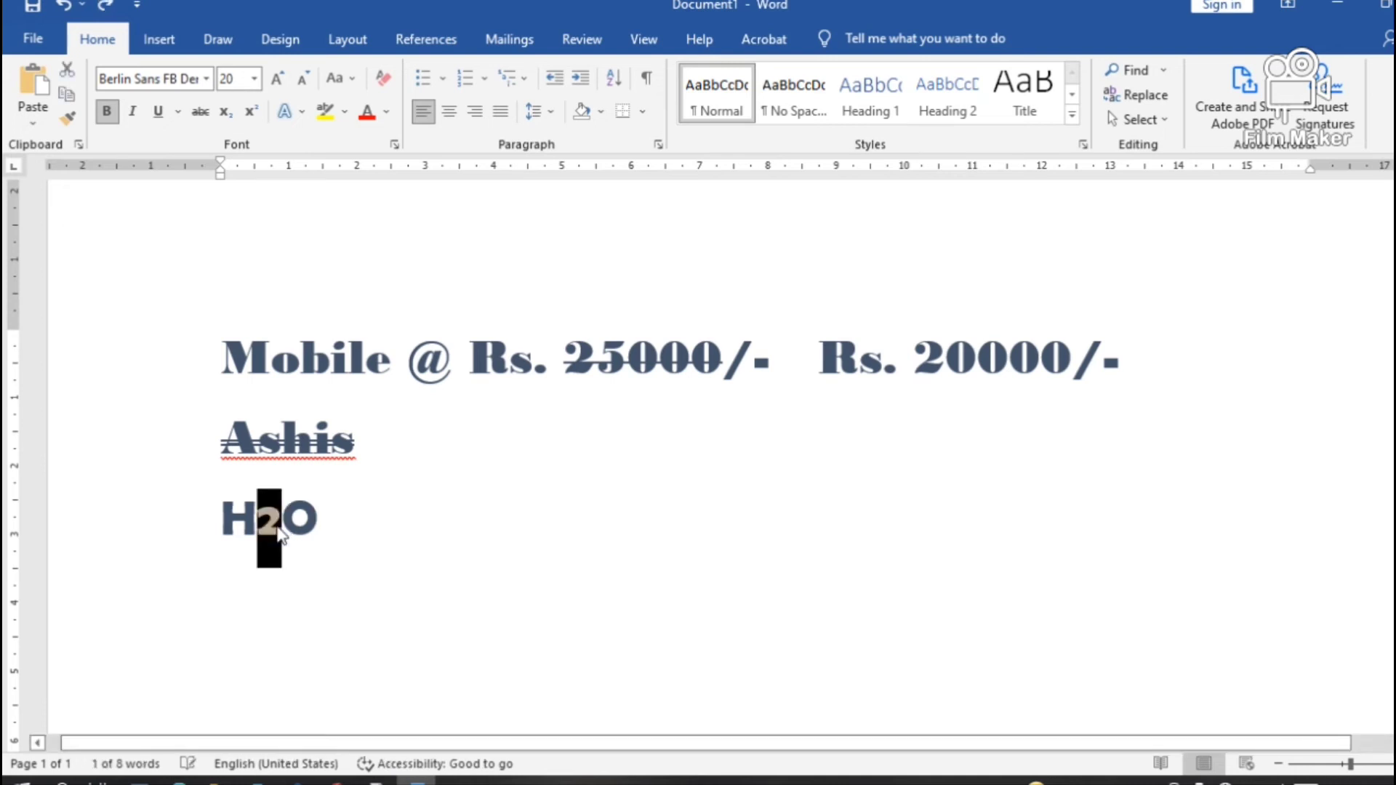
{"action": "left_click", "coordinate": [357, 528]}
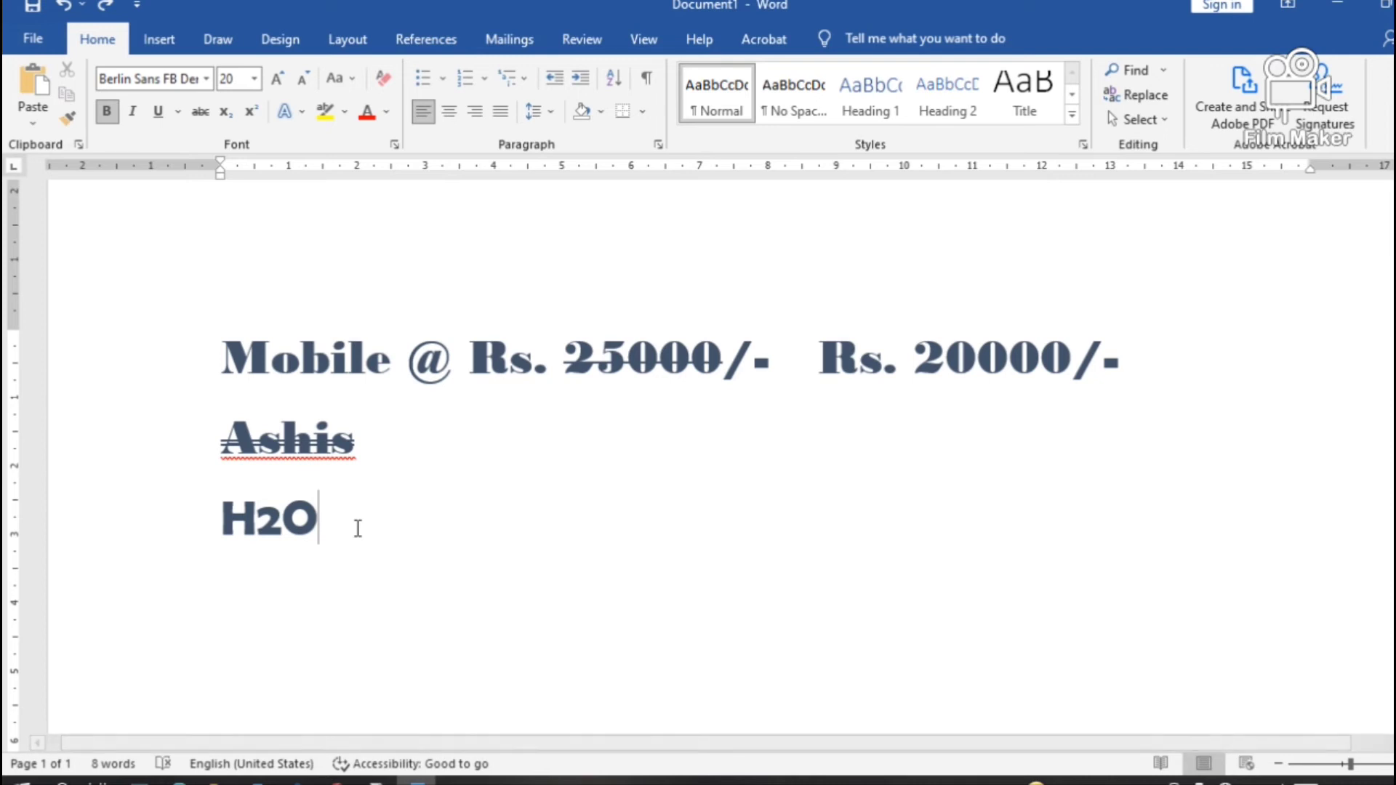
Apply the Subscript effect to only the 2 in H2O through the Font dialog and deselect it.
{"action": "key", "text": "ctrl+d"}
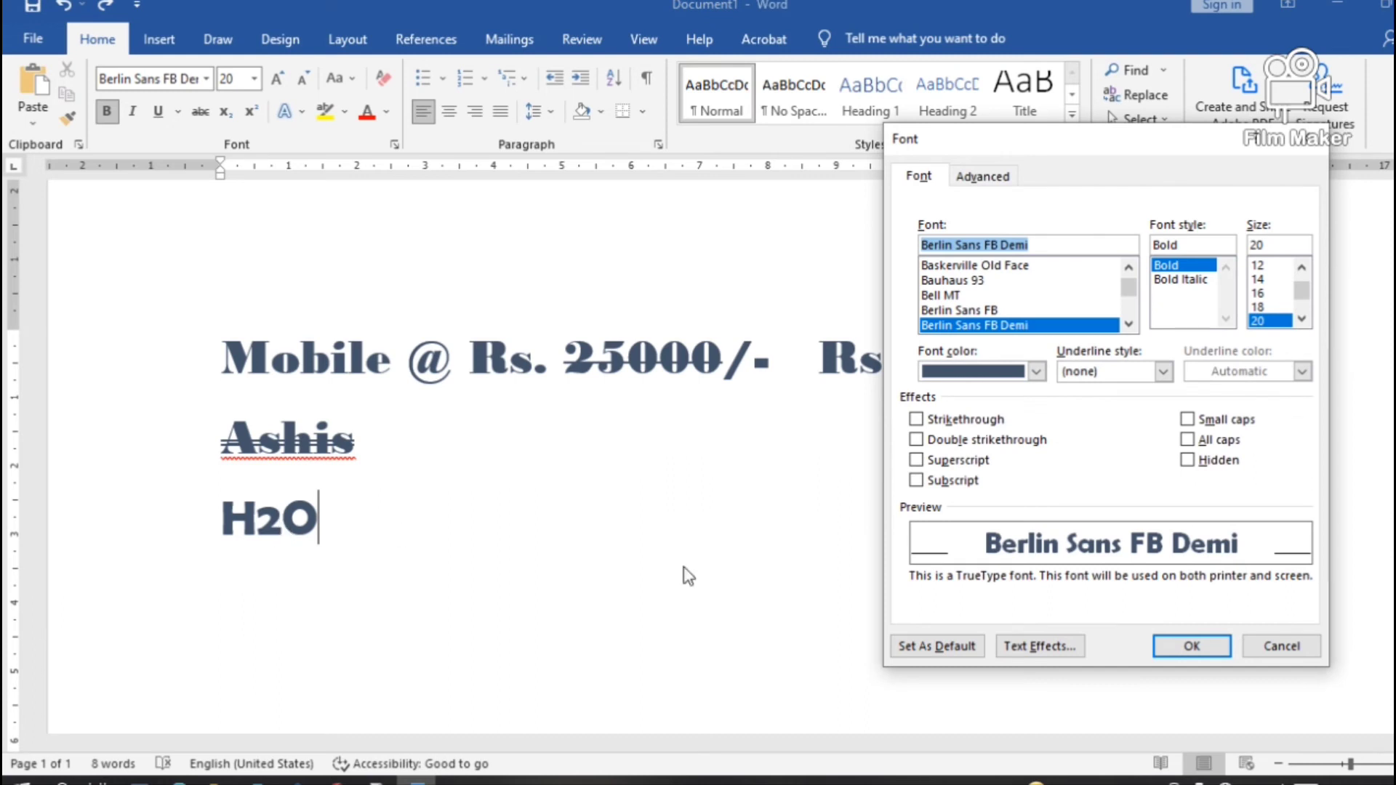
{"action": "left_click", "coordinate": [1279, 646]}
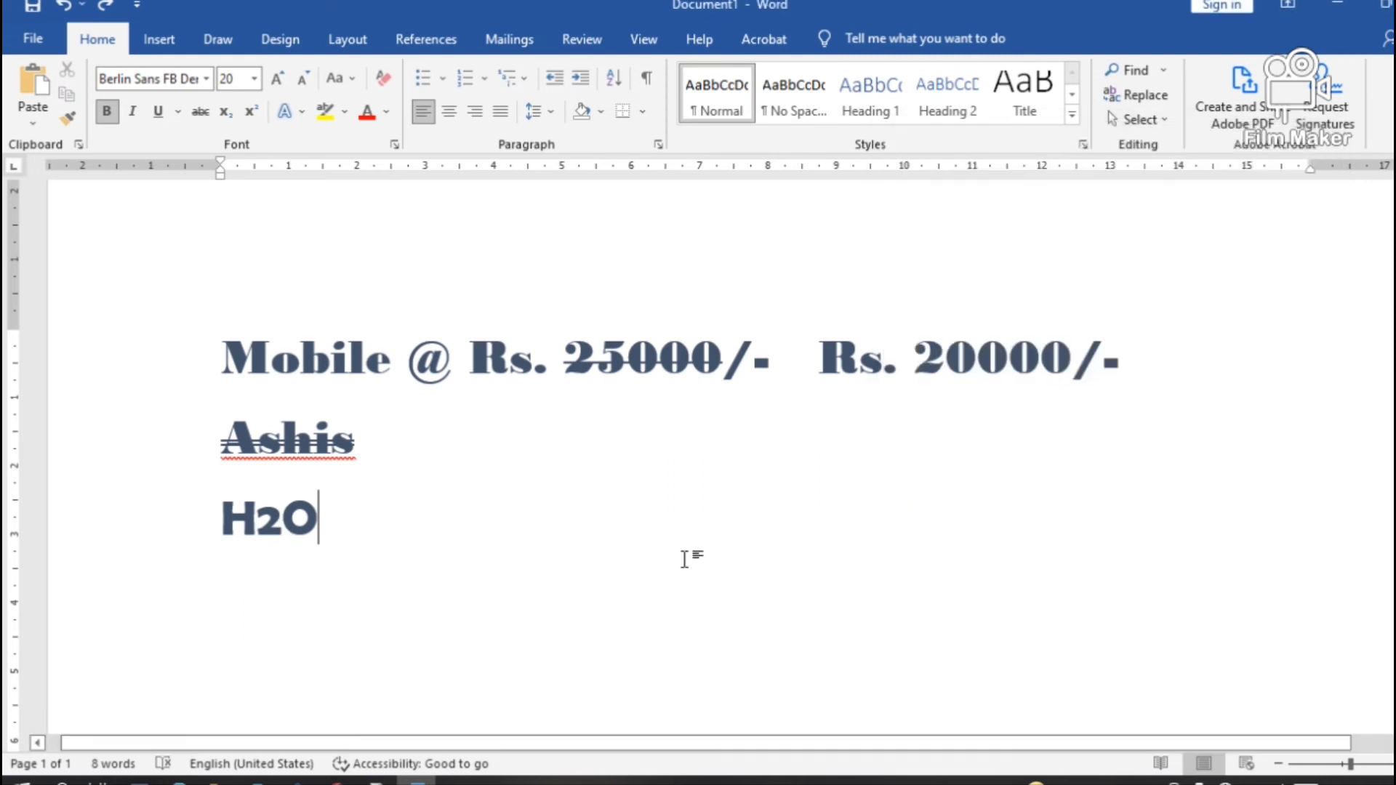
{"action": "left_click", "coordinate": [258, 523]}
{"action": "key", "text": "shift+Right"}
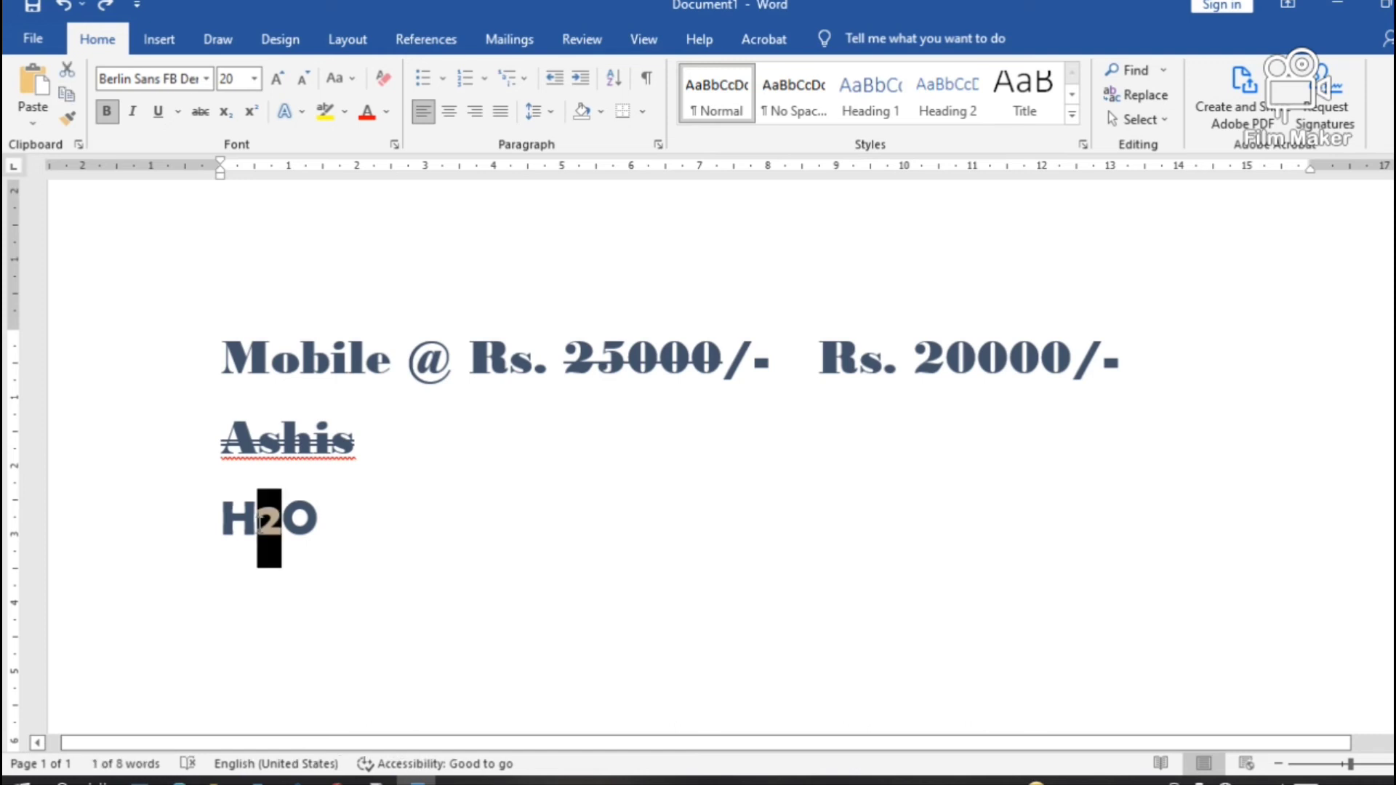
{"action": "key", "text": "ctrl+d"}
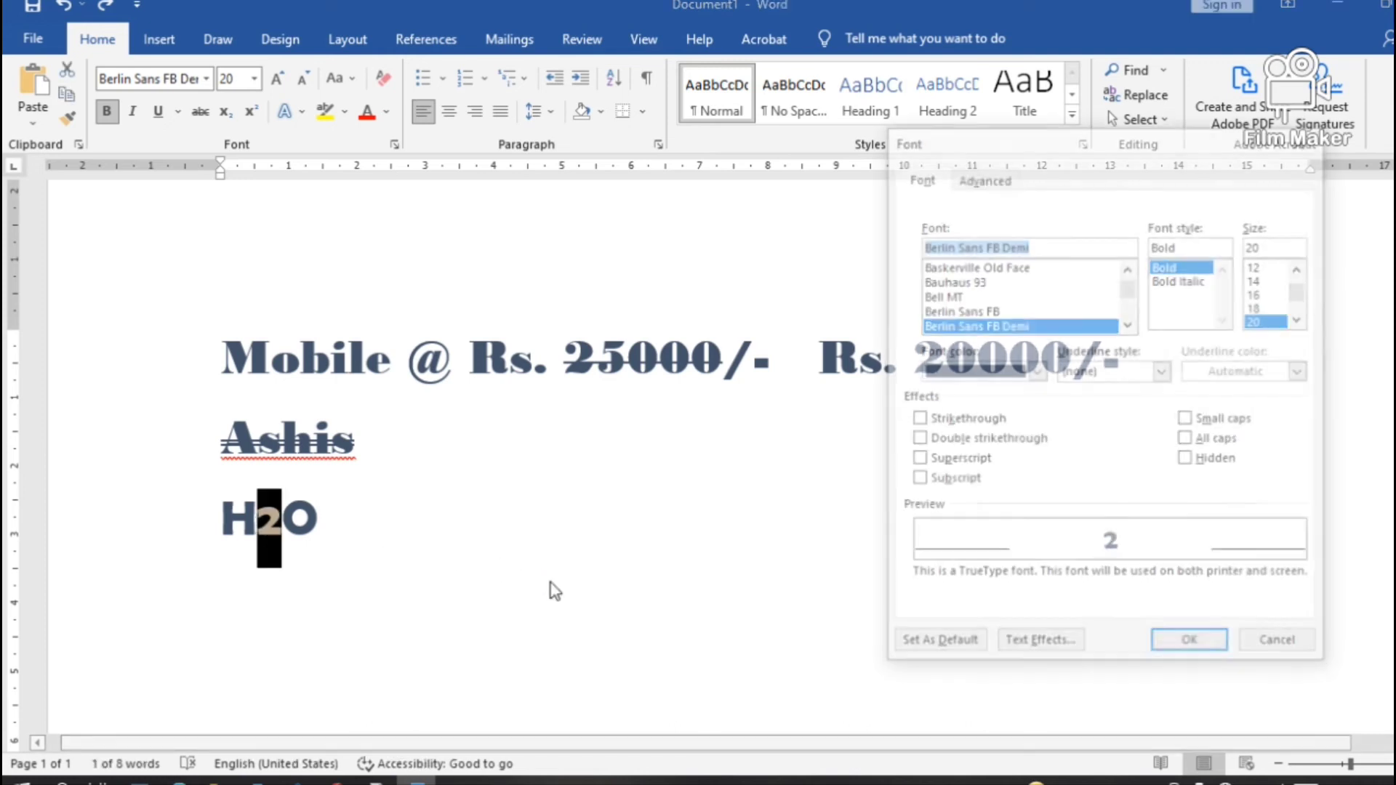
{"action": "left_click", "coordinate": [916, 481]}
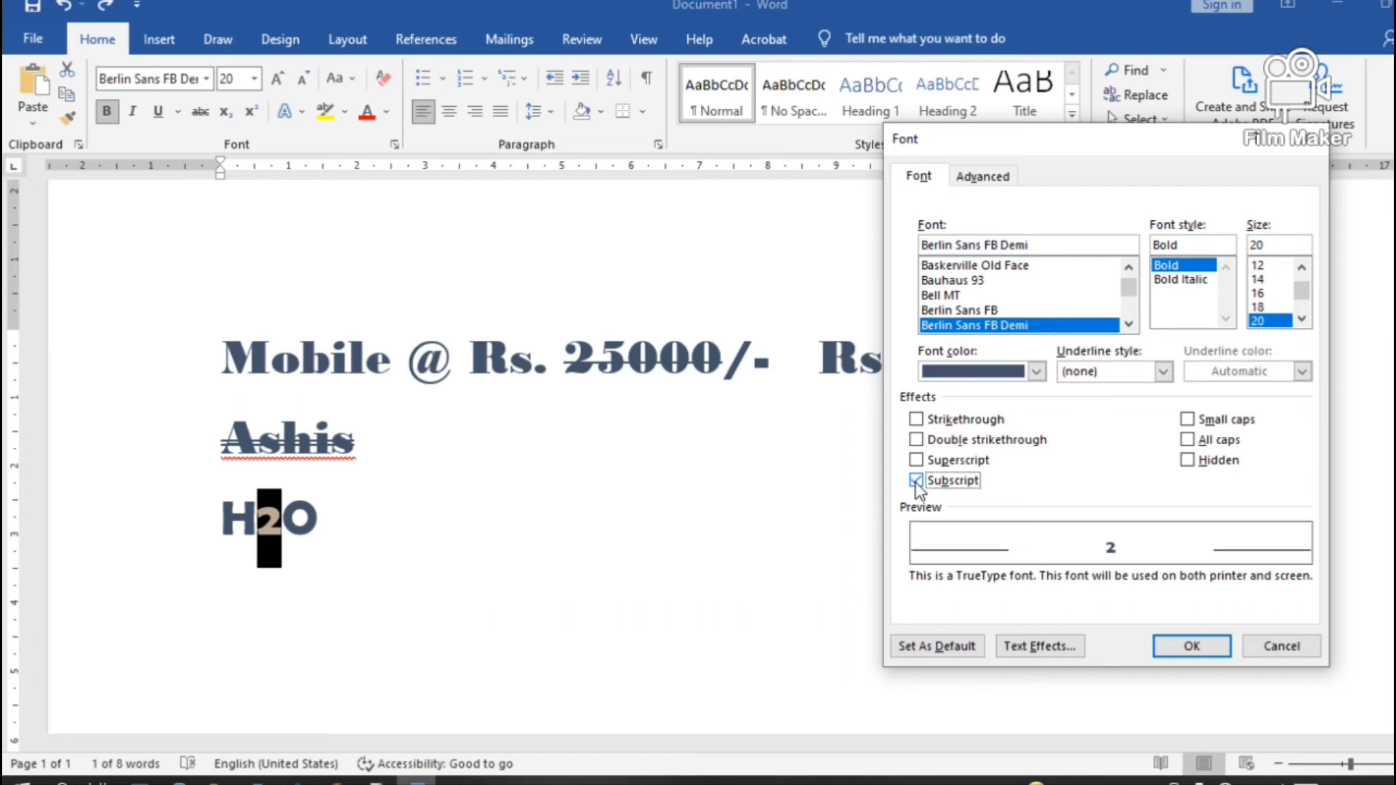
{"action": "left_click", "coordinate": [1191, 647]}
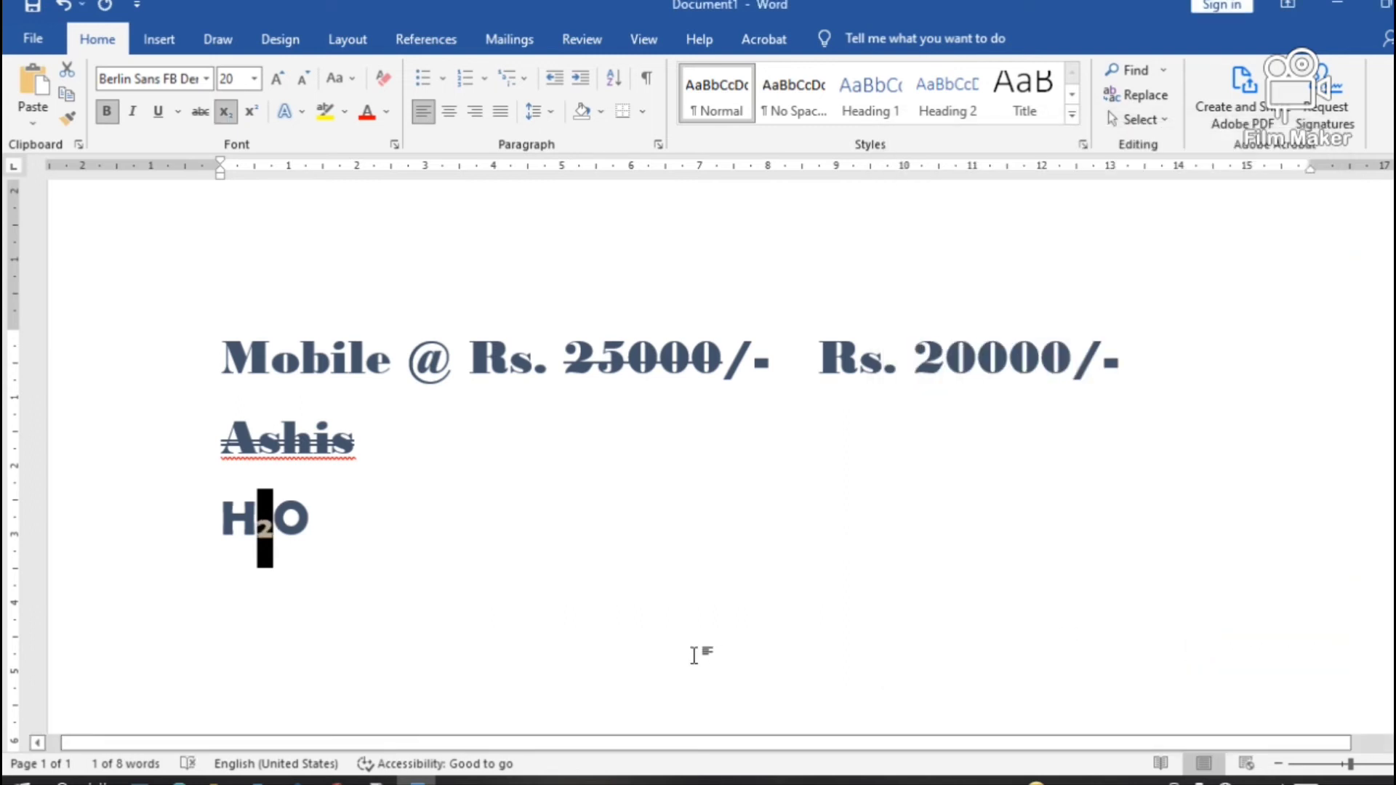
{"action": "left_click", "coordinate": [320, 519]}
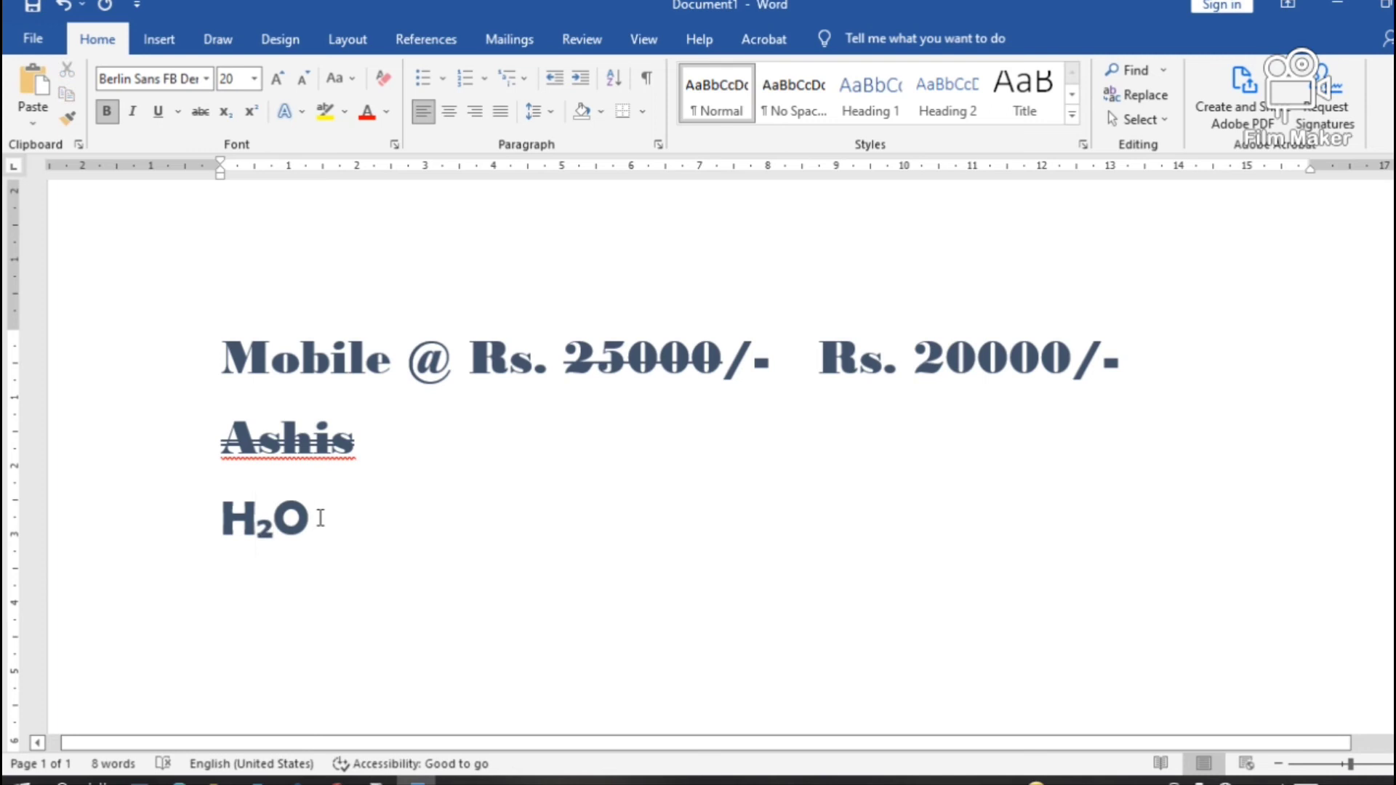
Start a fourth line below H2O, enter X2 there and delete it again.
{"action": "key", "text": "Return"}
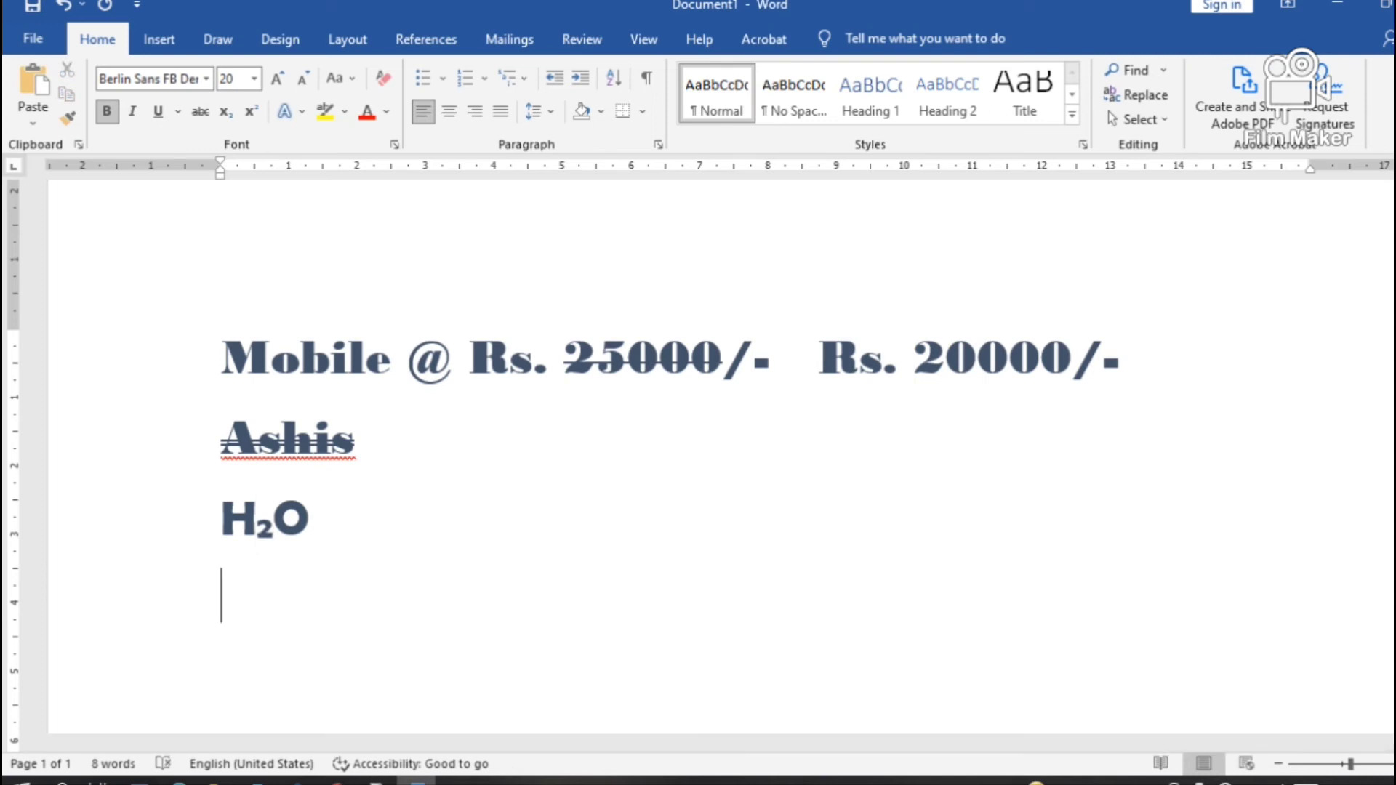
{"action": "type", "text": "X2"}
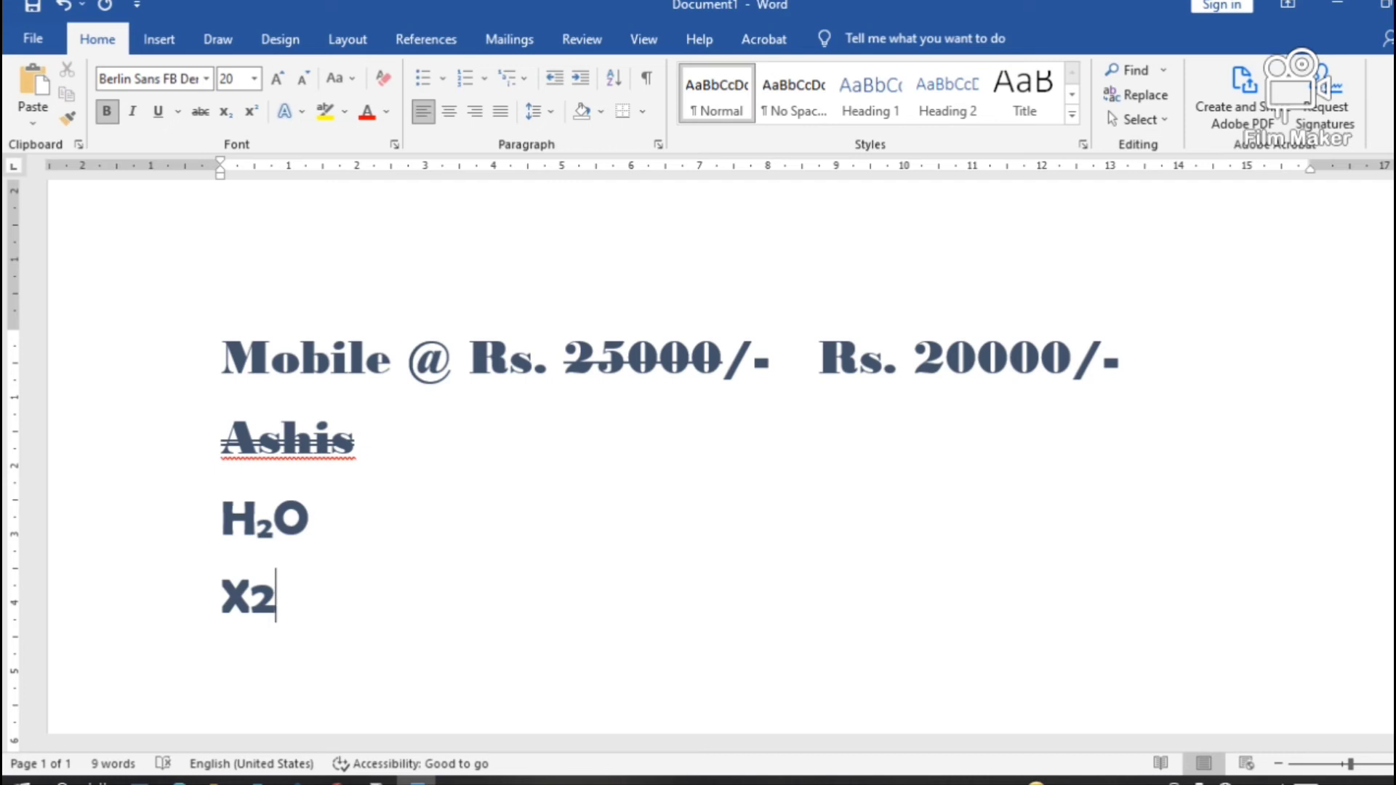
{"action": "key", "text": "BackSpace"}
{"action": "key", "text": "BackSpace"}
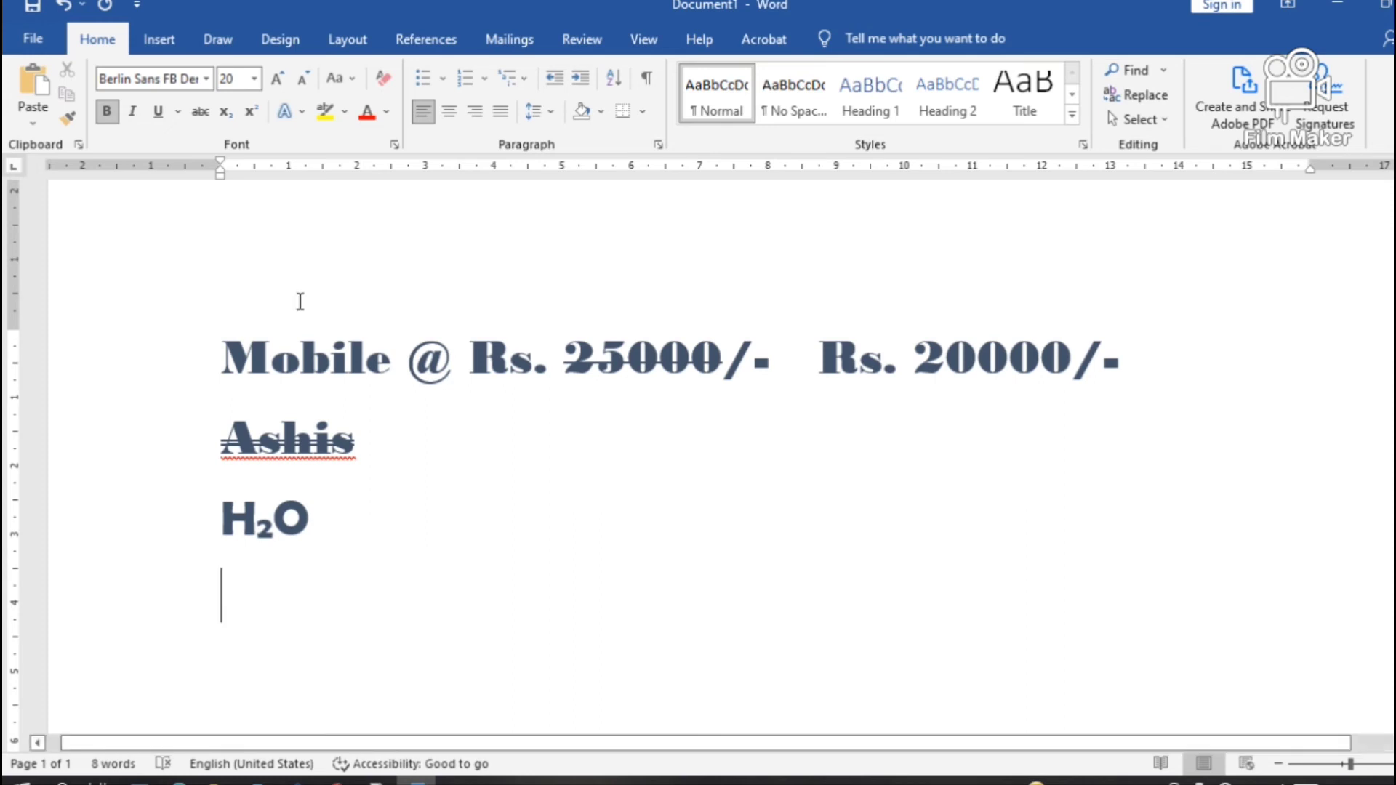
Set the empty fourth line's font to Times New Roman through the Font dialog and enter X2+Y2 there.
{"action": "key", "text": "ctrl+d"}
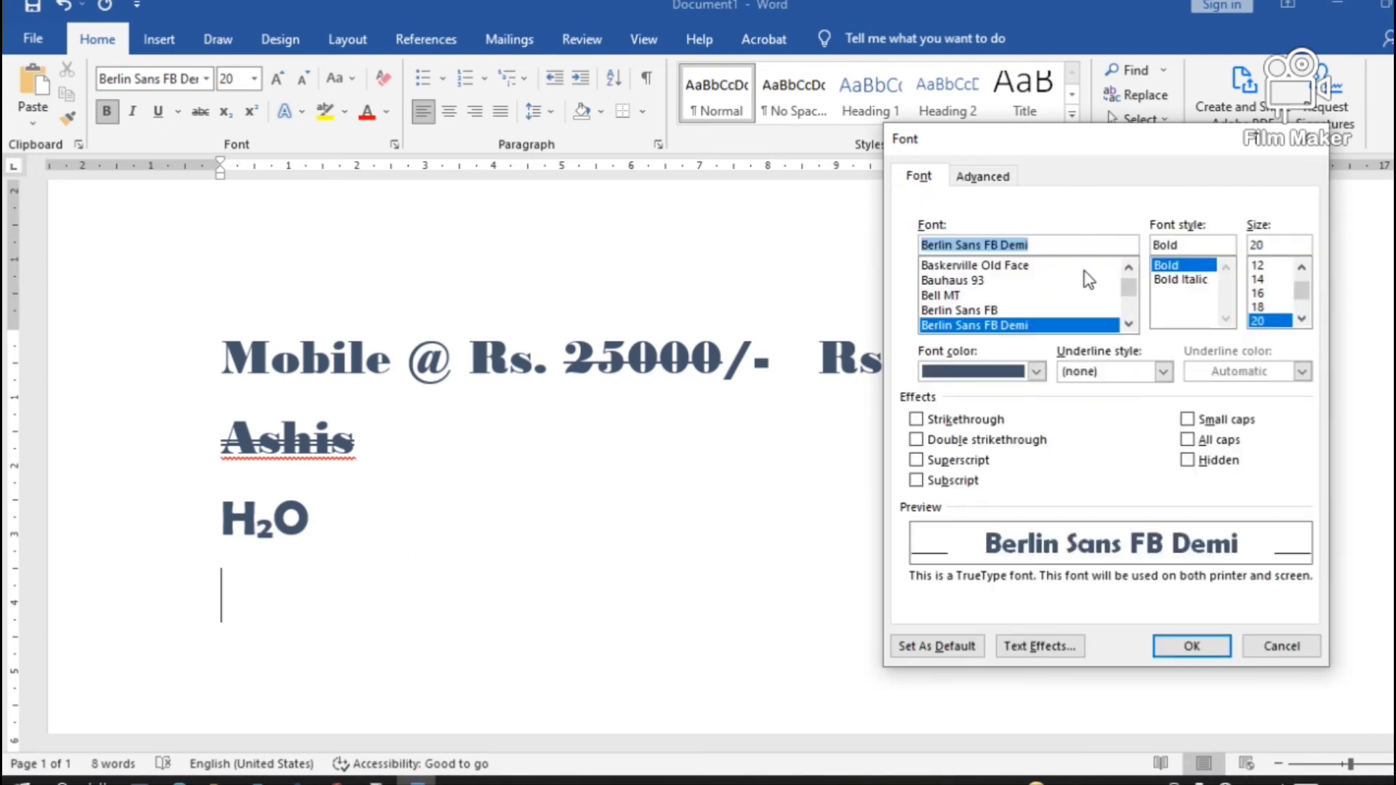
{"action": "type", "text": "t"}
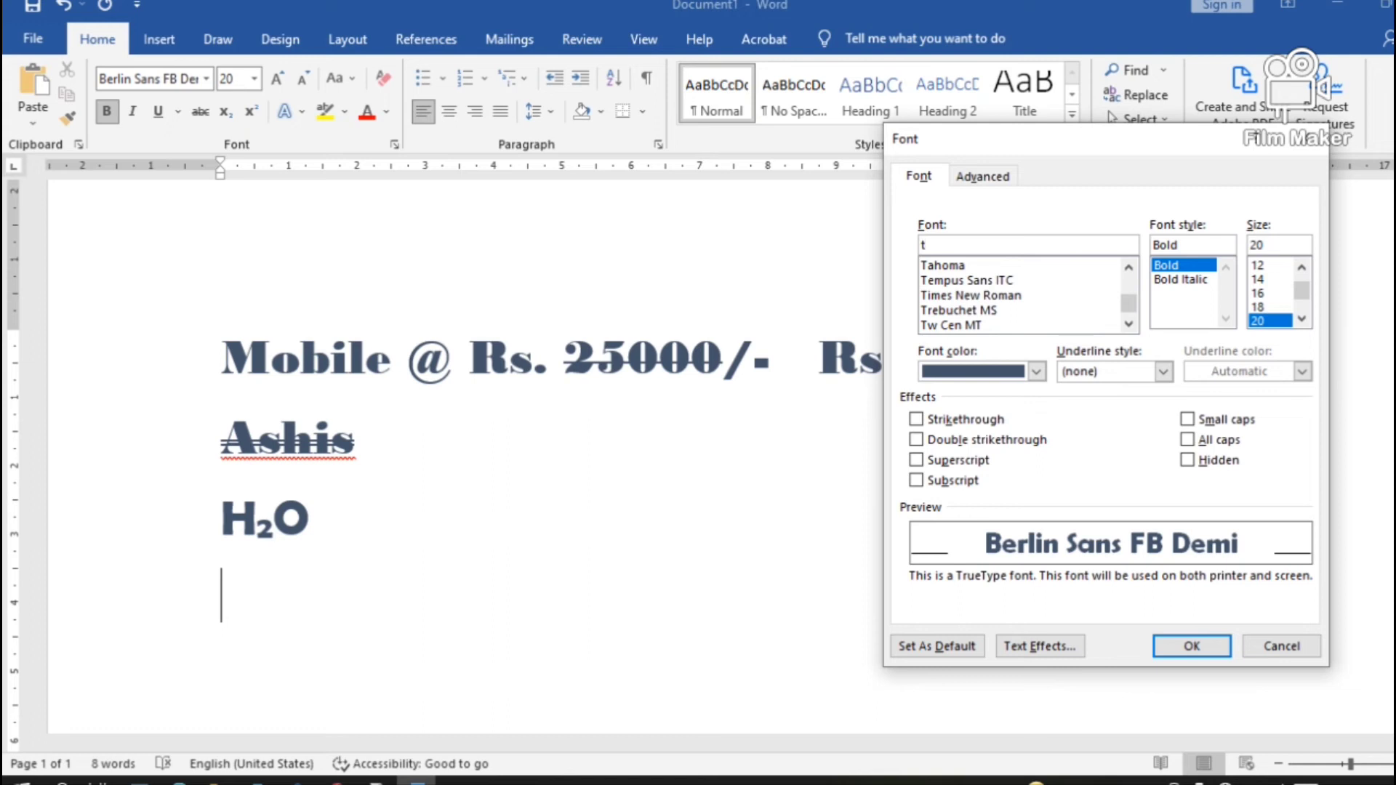
{"action": "type", "text": "i"}
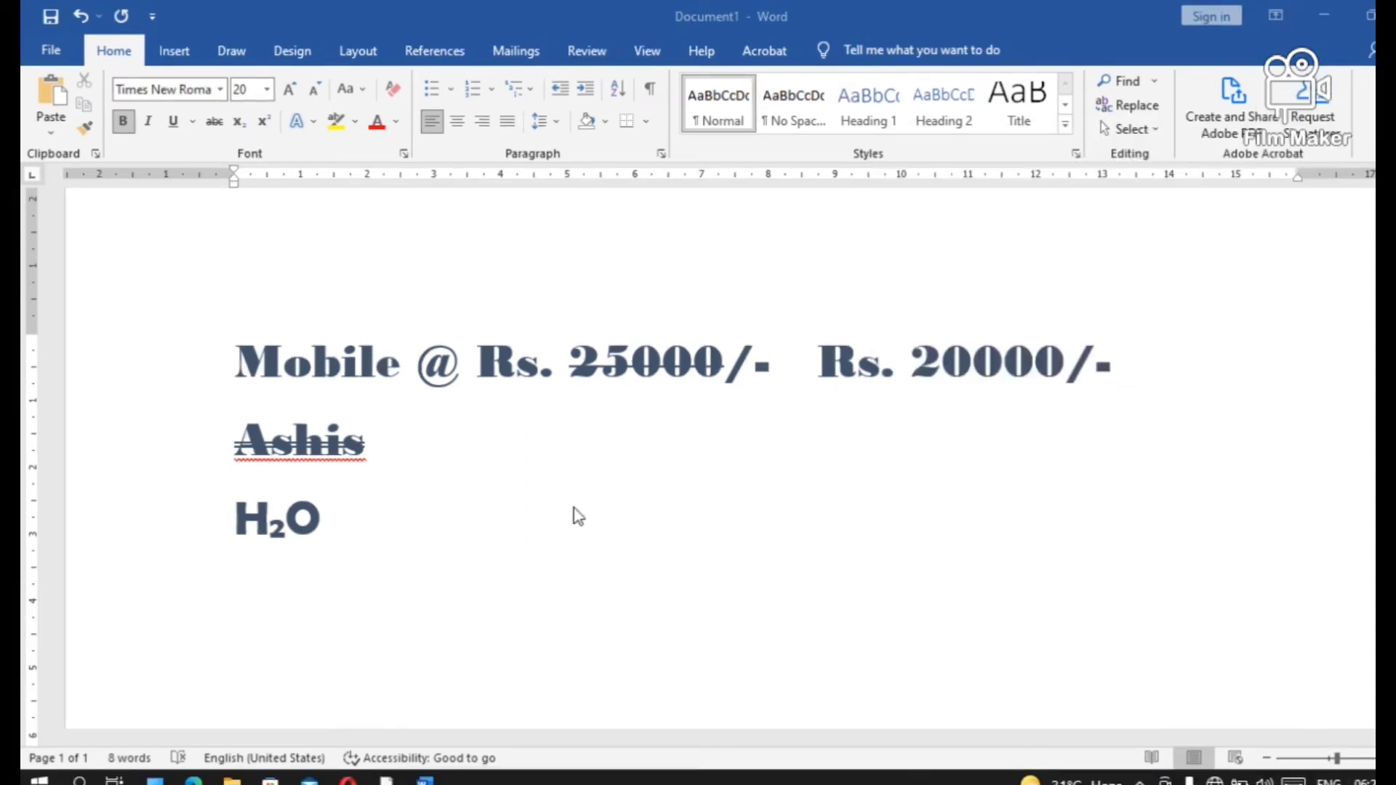
{"action": "left_click", "coordinate": [324, 514]}
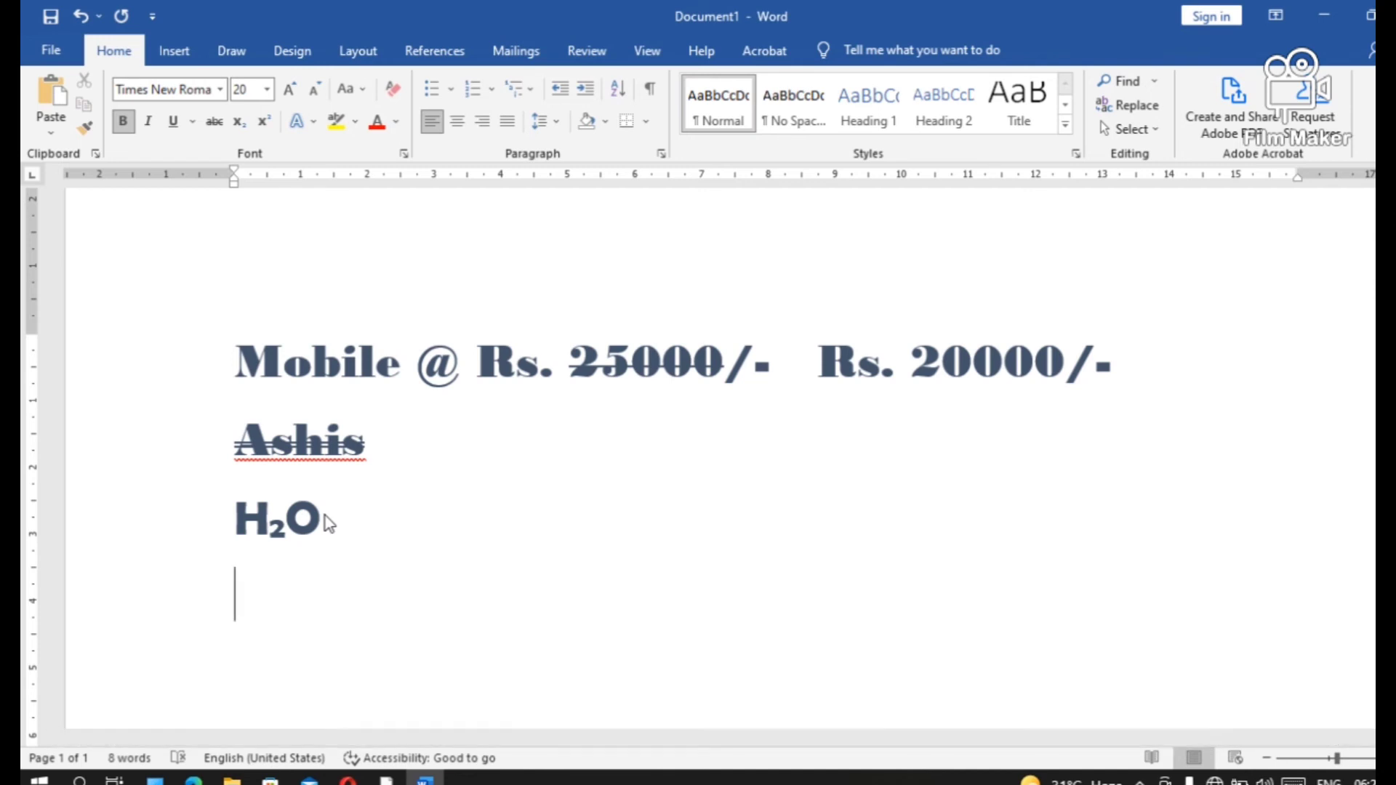
{"action": "type", "text": "X"}
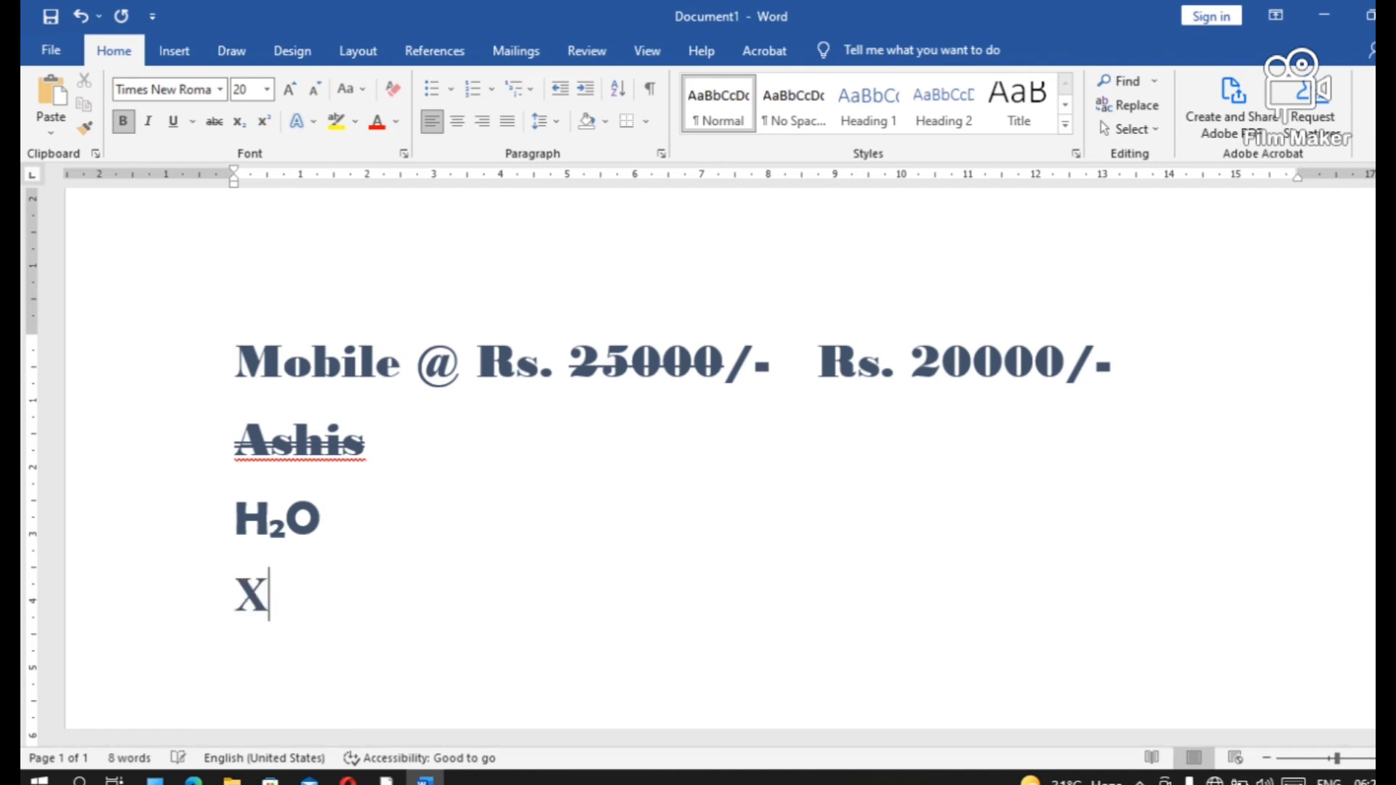
{"action": "type", "text": "2+Y2"}
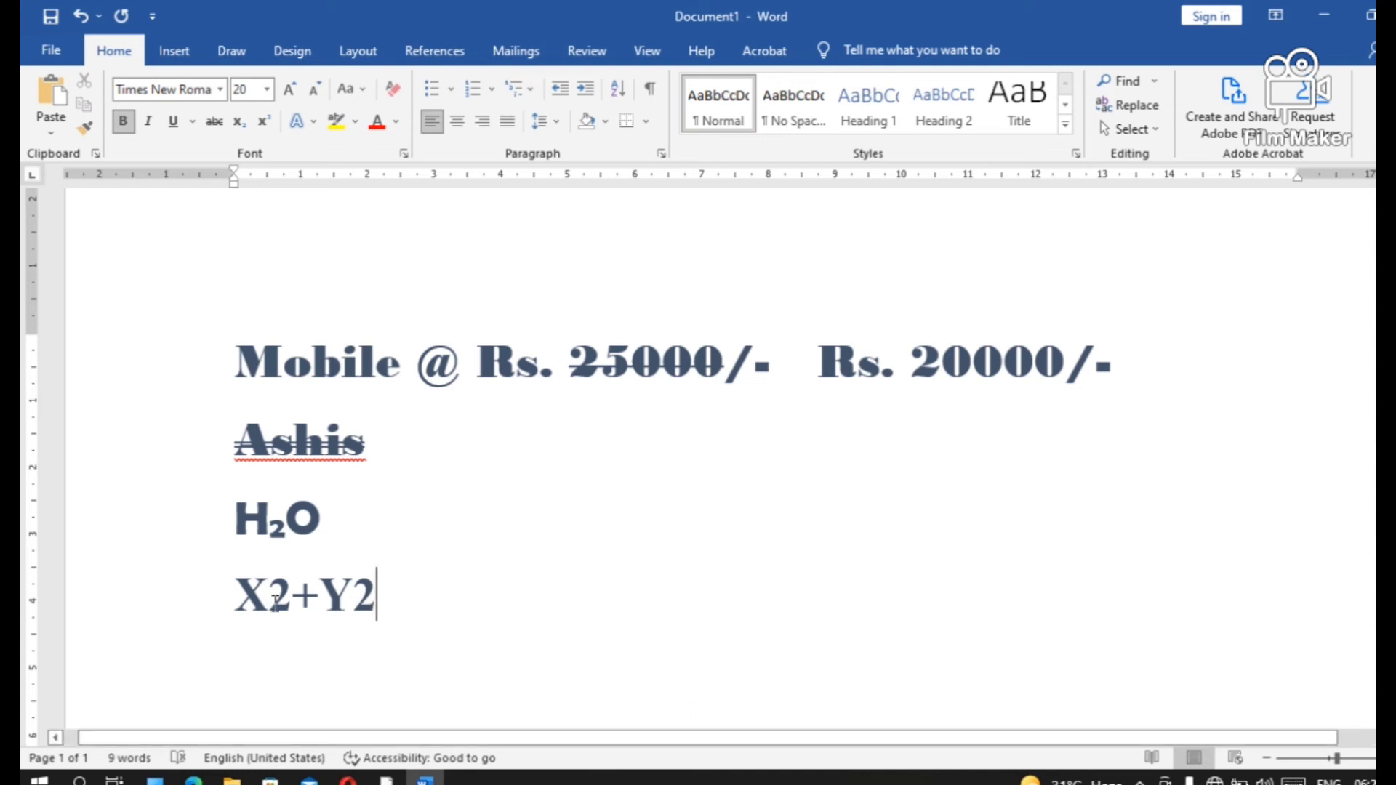
Apply the Superscript effect to the 2 after X in the fourth line through the Font dialog and deselect it.
{"action": "left_click", "coordinate": [269, 599]}
{"action": "key", "text": "shift+Right"}
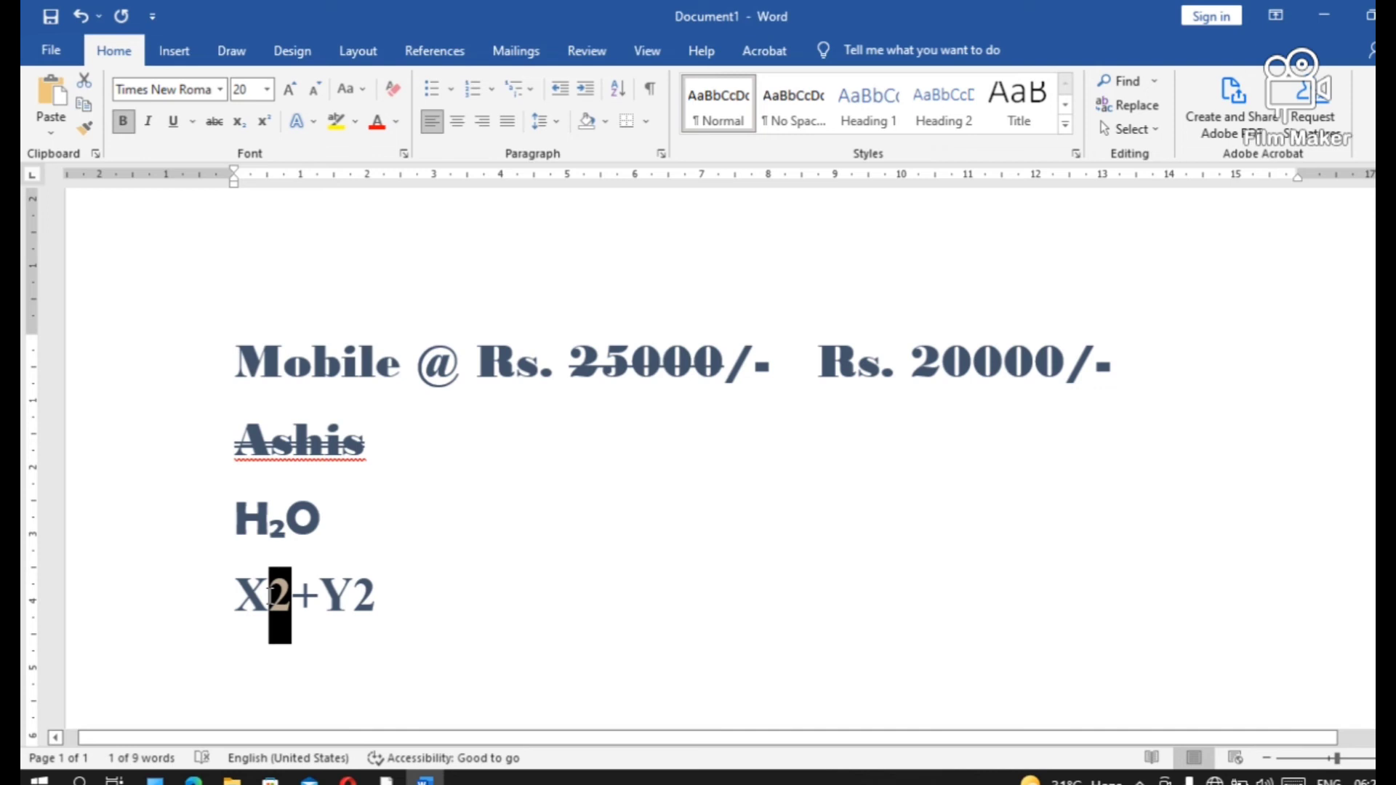
{"action": "key", "text": "ctrl+d"}
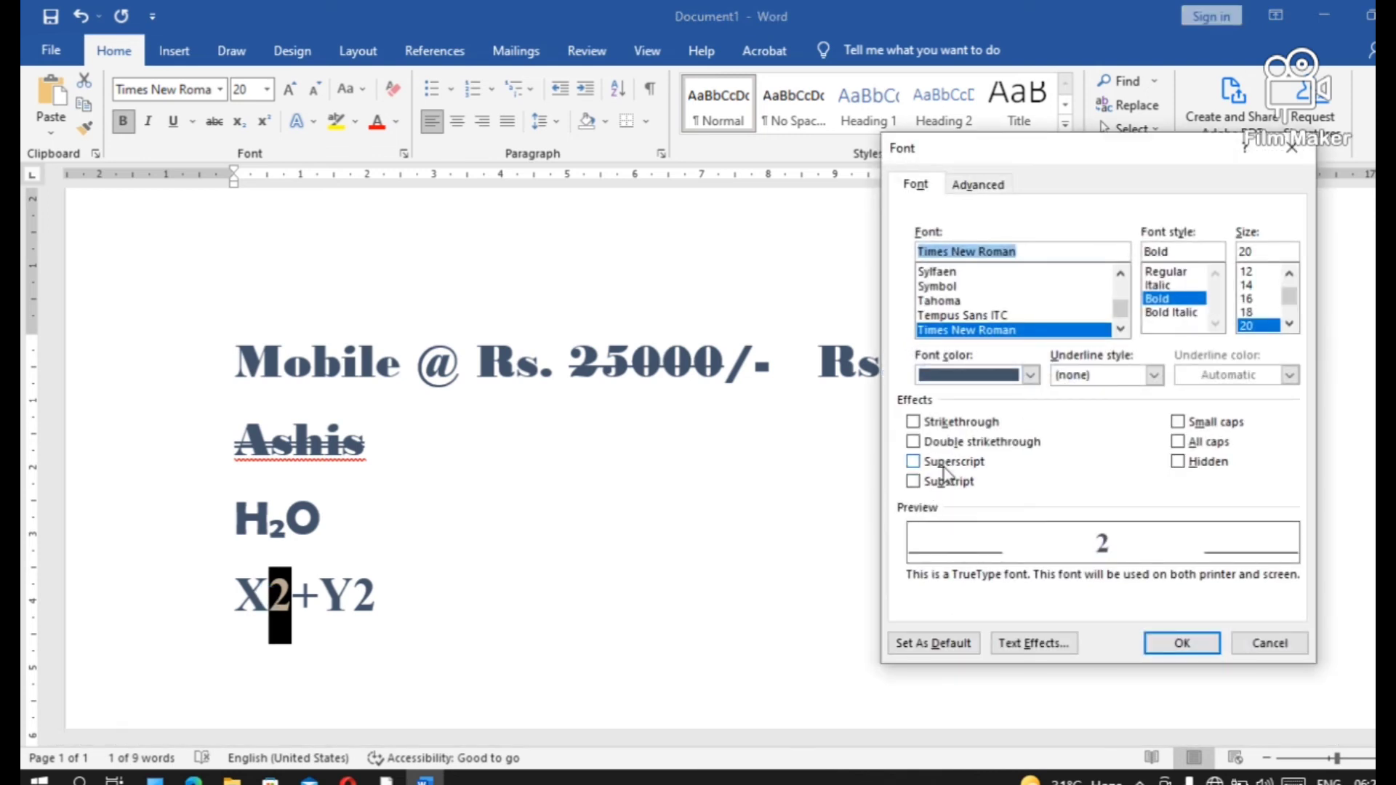
{"action": "left_click", "coordinate": [914, 463]}
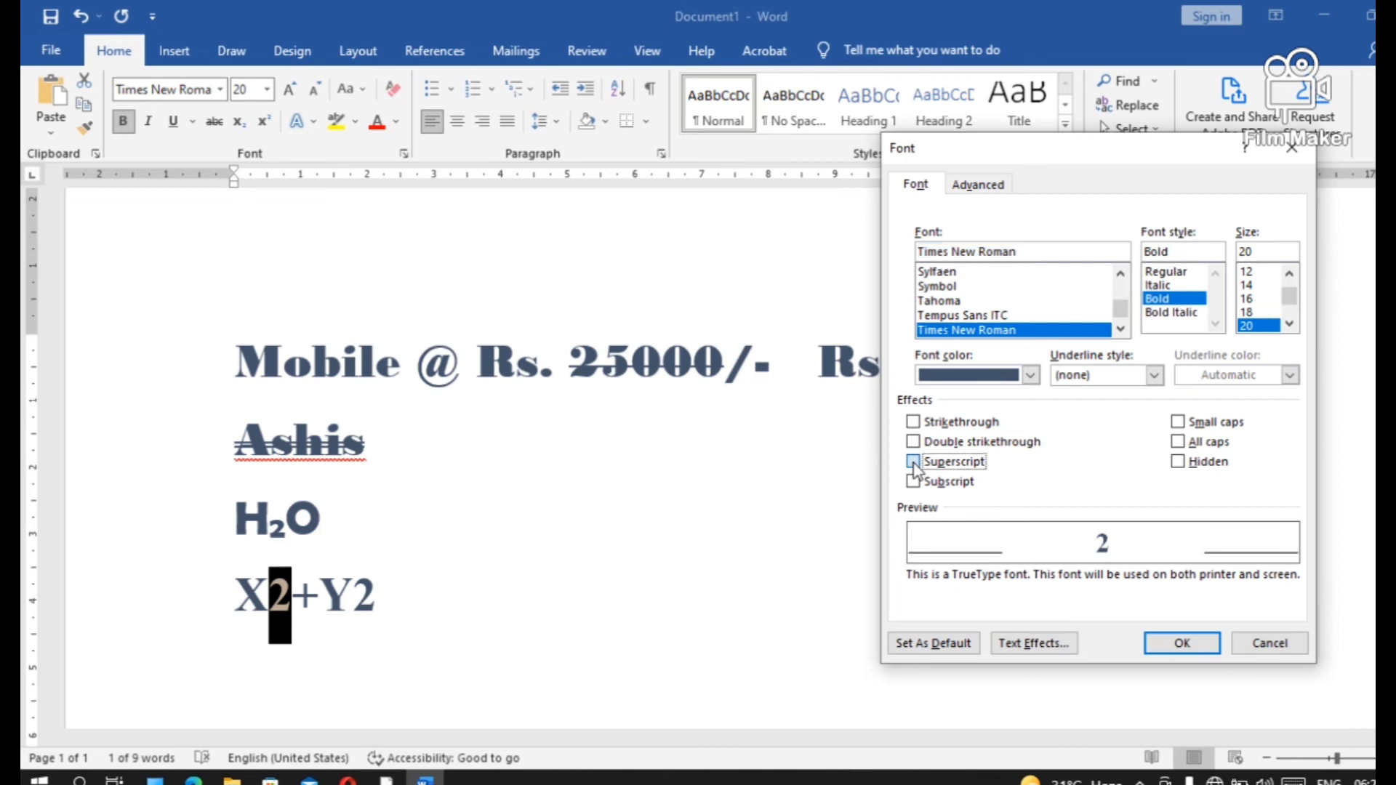
{"action": "left_click", "coordinate": [1181, 641]}
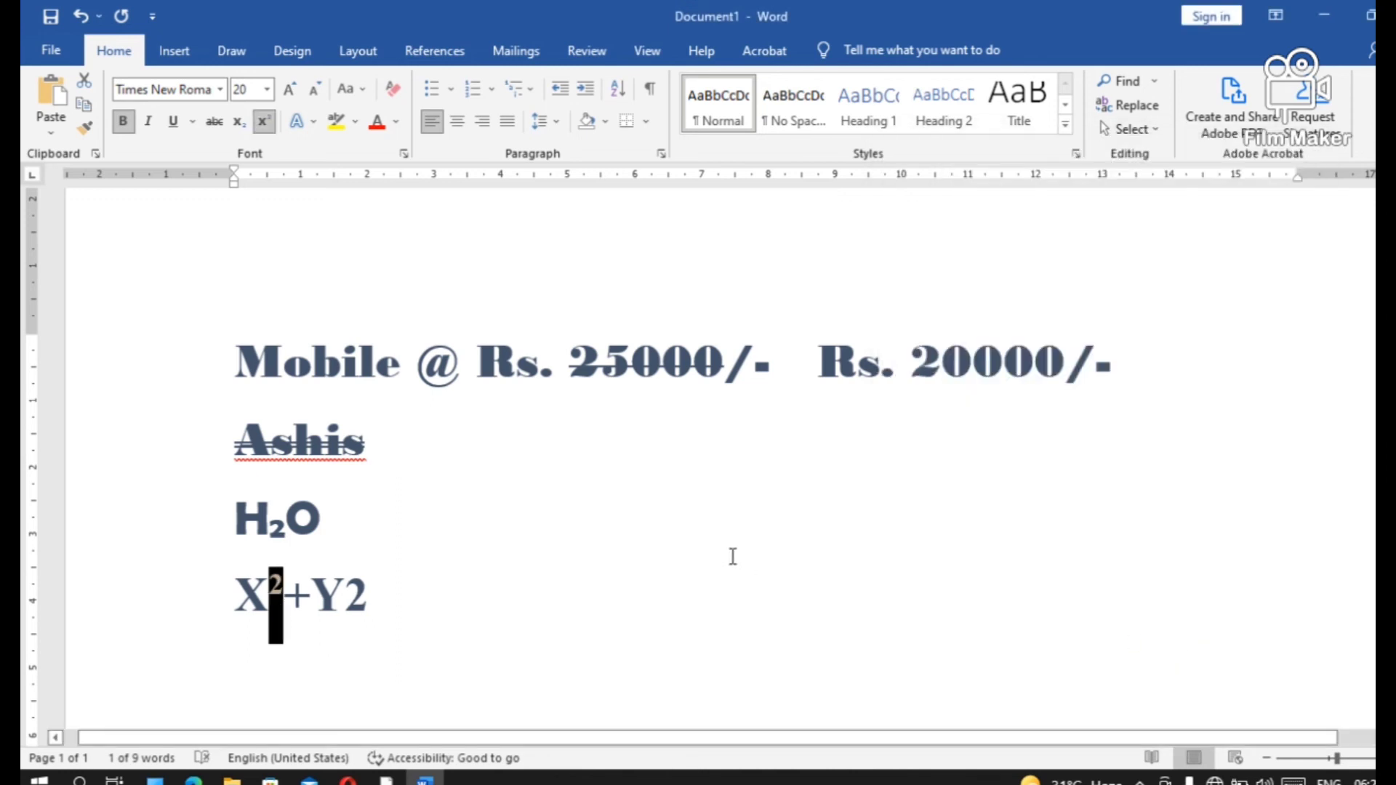
{"action": "left_click", "coordinate": [732, 558]}
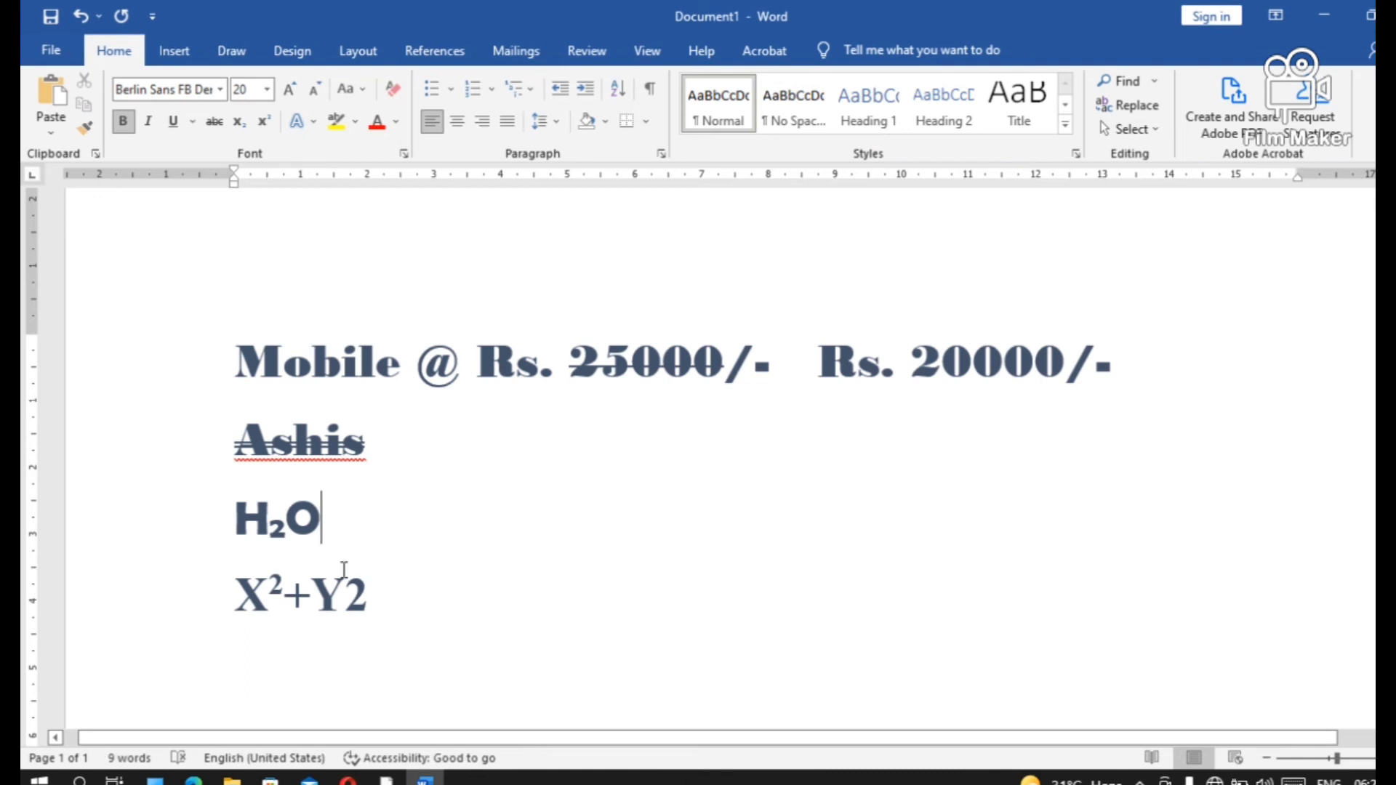
Apply the Superscript effect to the 2 after Y in the fourth line through the Font dialog.
{"action": "left_click", "coordinate": [346, 592]}
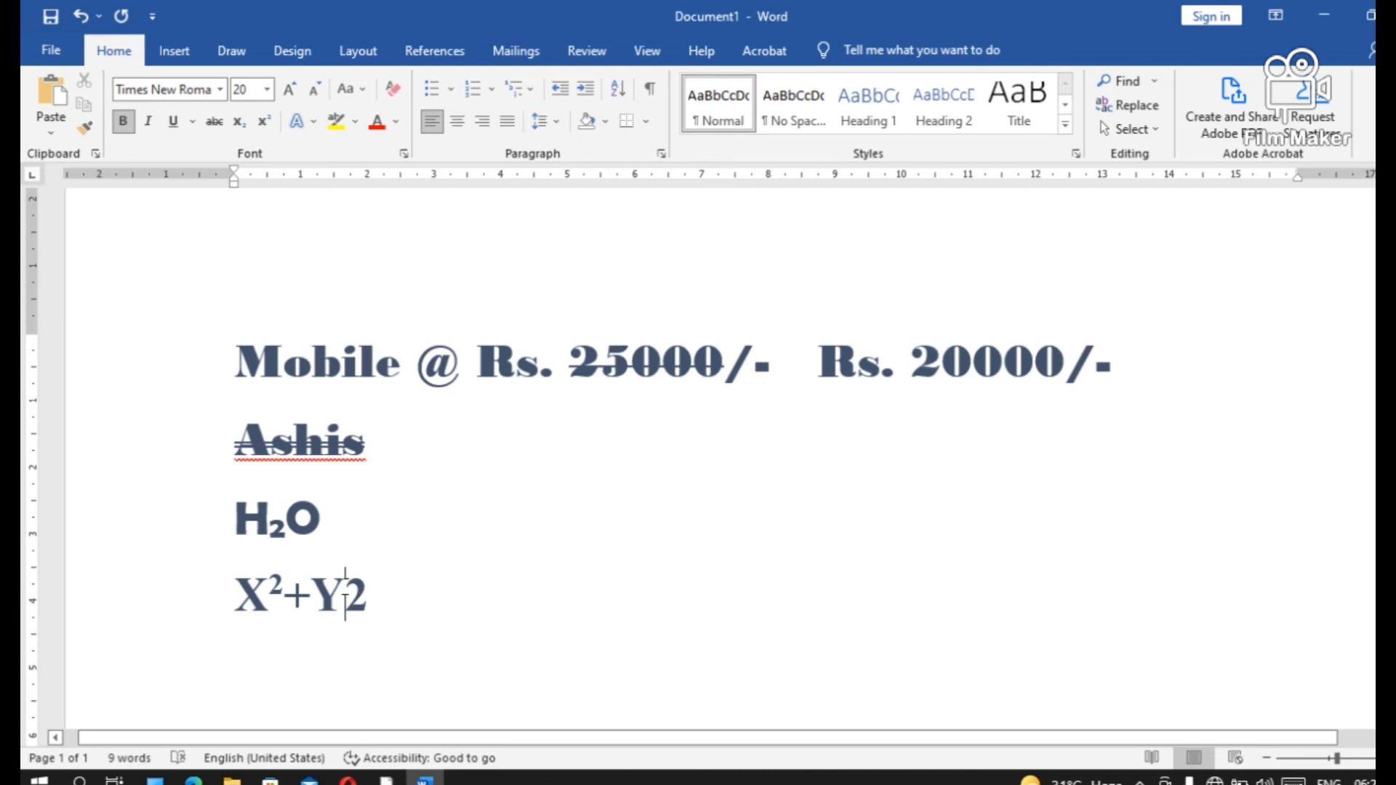
{"action": "key", "text": "shift+Right"}
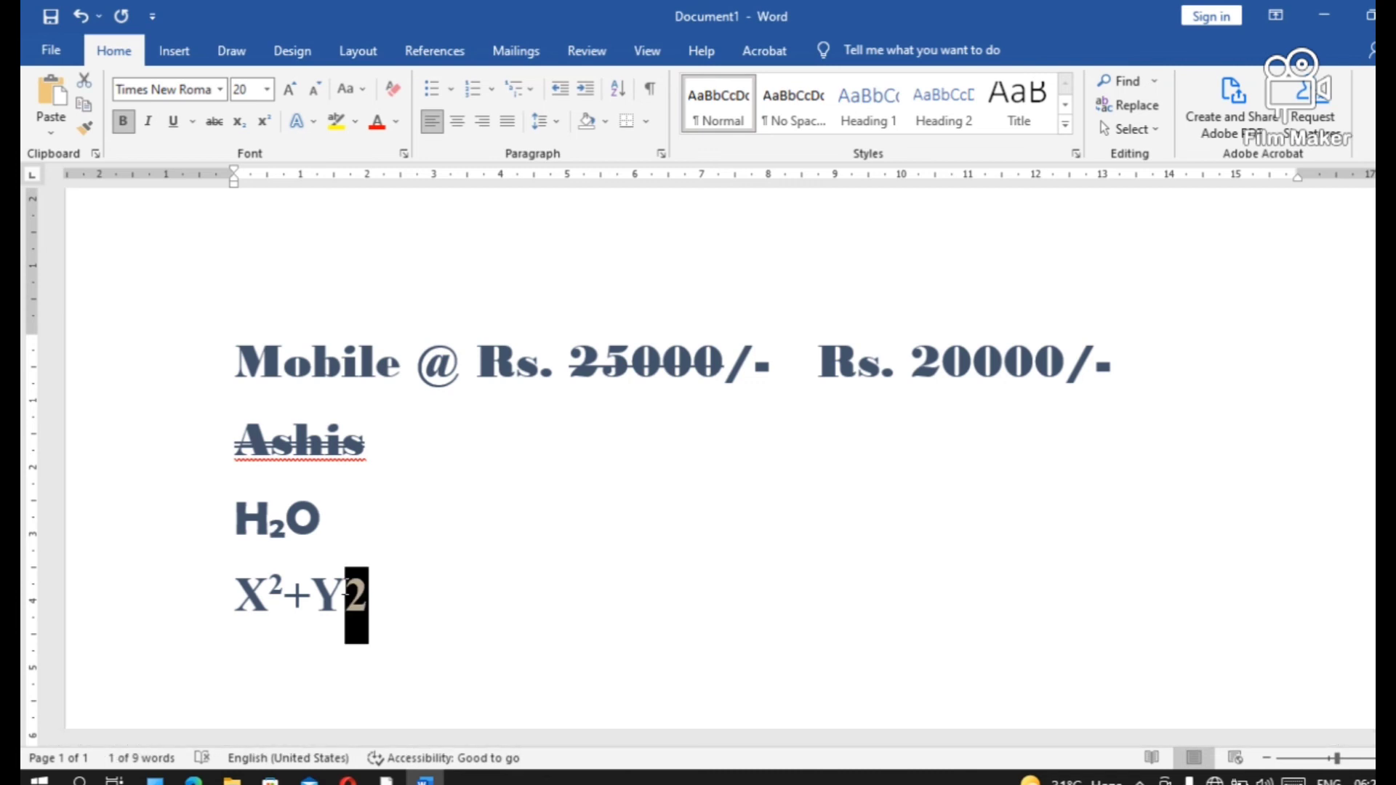
{"action": "key", "text": "ctrl+d"}
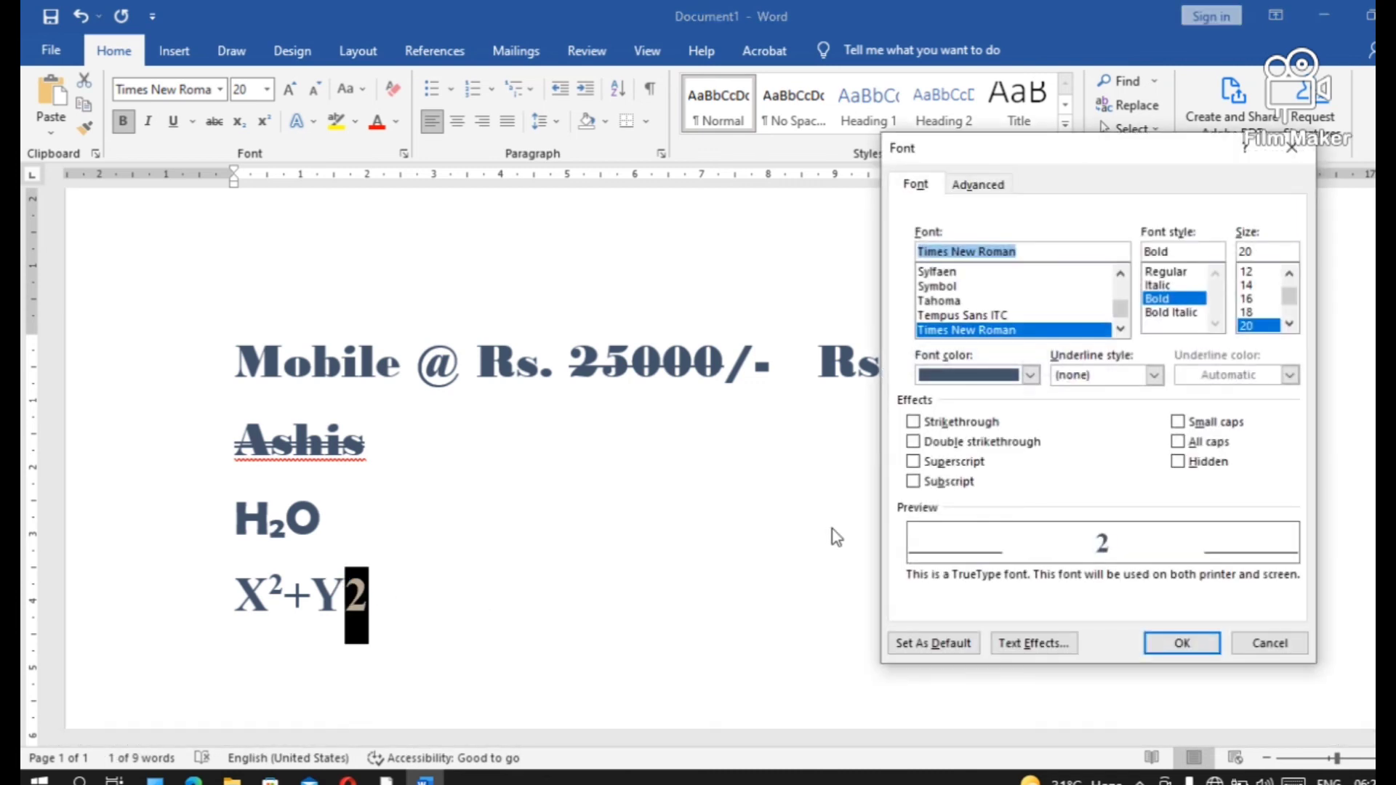
{"action": "left_click", "coordinate": [914, 463]}
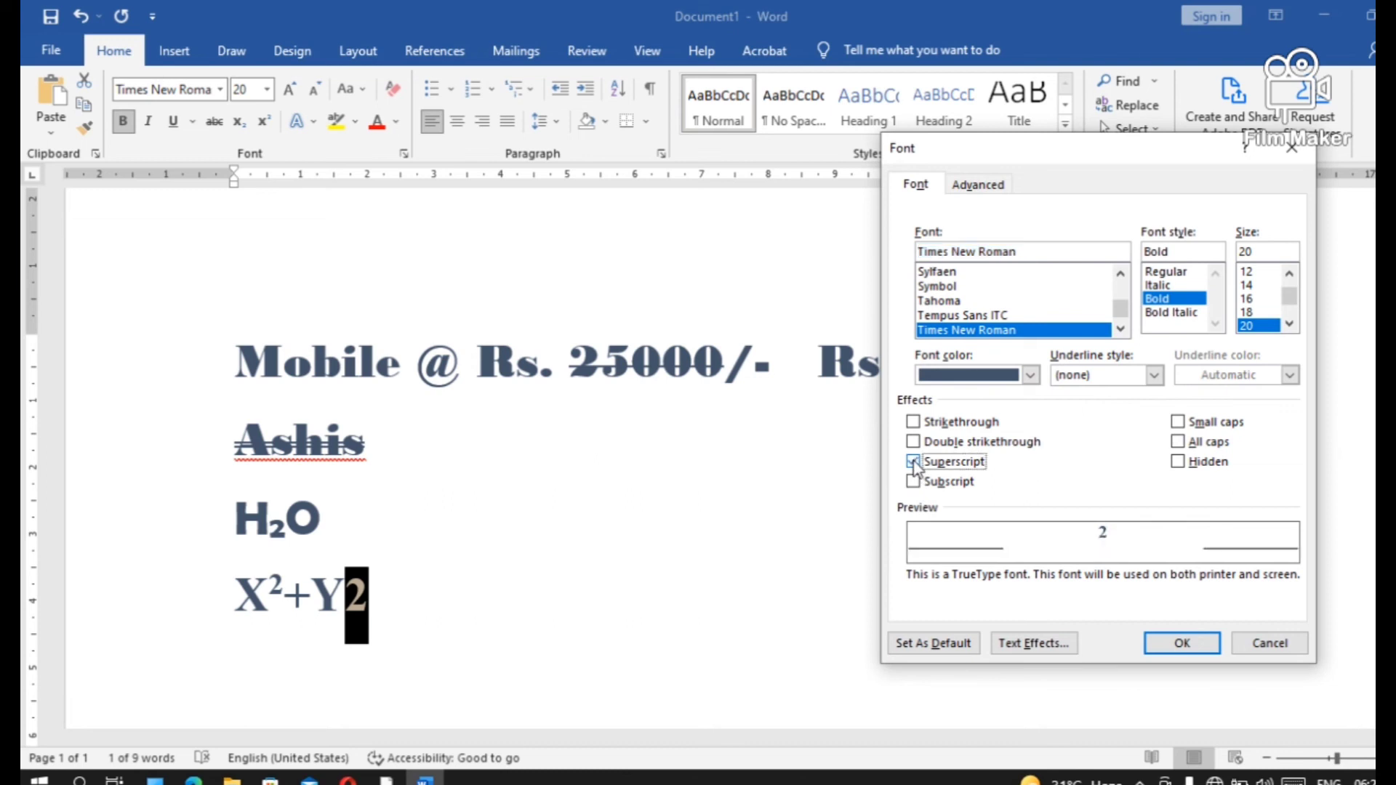
{"action": "left_click", "coordinate": [1180, 644]}
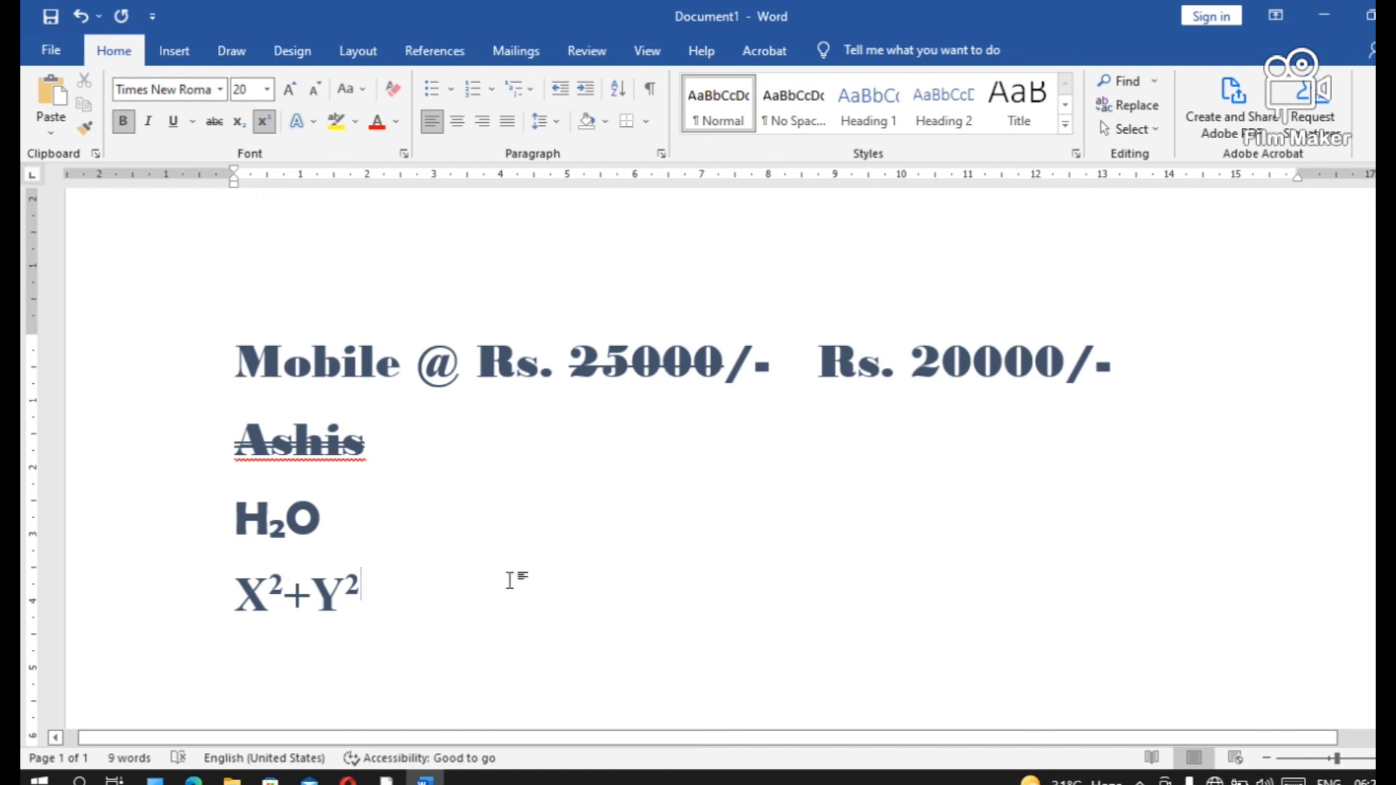
Undo the Superscript formatting on both 2s in the fourth line and deselect the text.
{"action": "key", "text": "ctrl+z"}
{"action": "key", "text": "ctrl+z"}
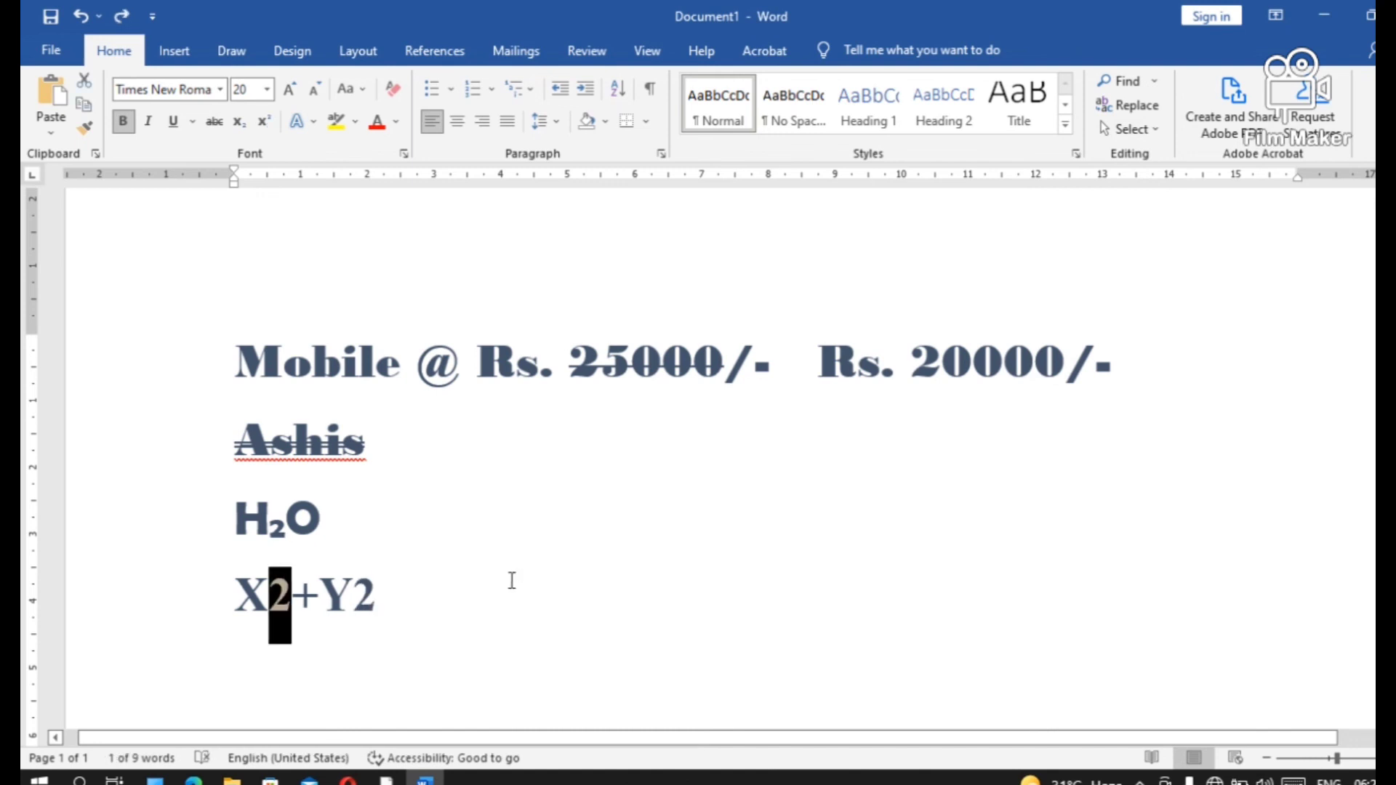
{"action": "left_click", "coordinate": [439, 607]}
Superscript the 2 after X in the fourth line directly, without using the Font dialog.
{"action": "left_click", "coordinate": [270, 593]}
{"action": "left_click_drag", "start_coordinate": [270, 593], "coordinate": [291, 593]}
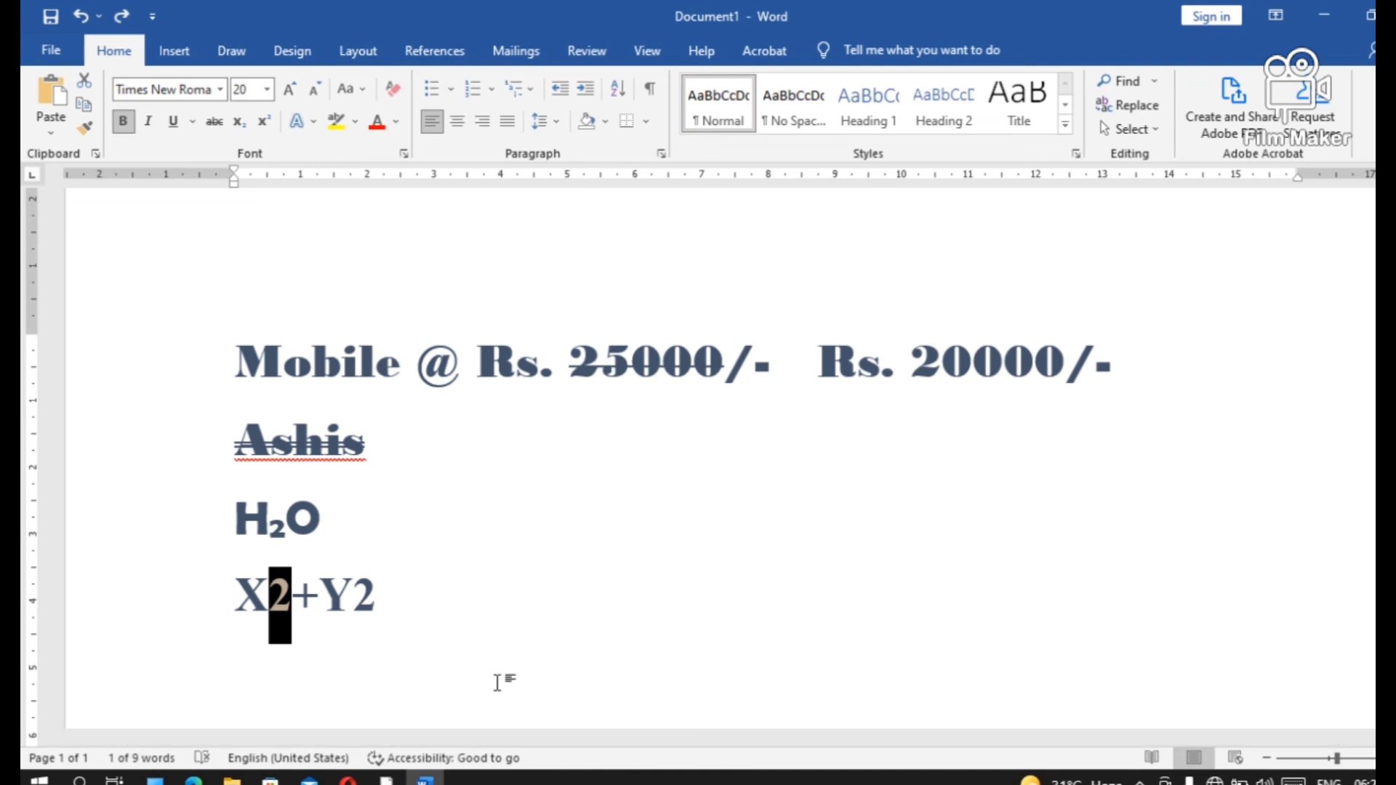
{"action": "key", "text": "ctrl+shift+plus"}
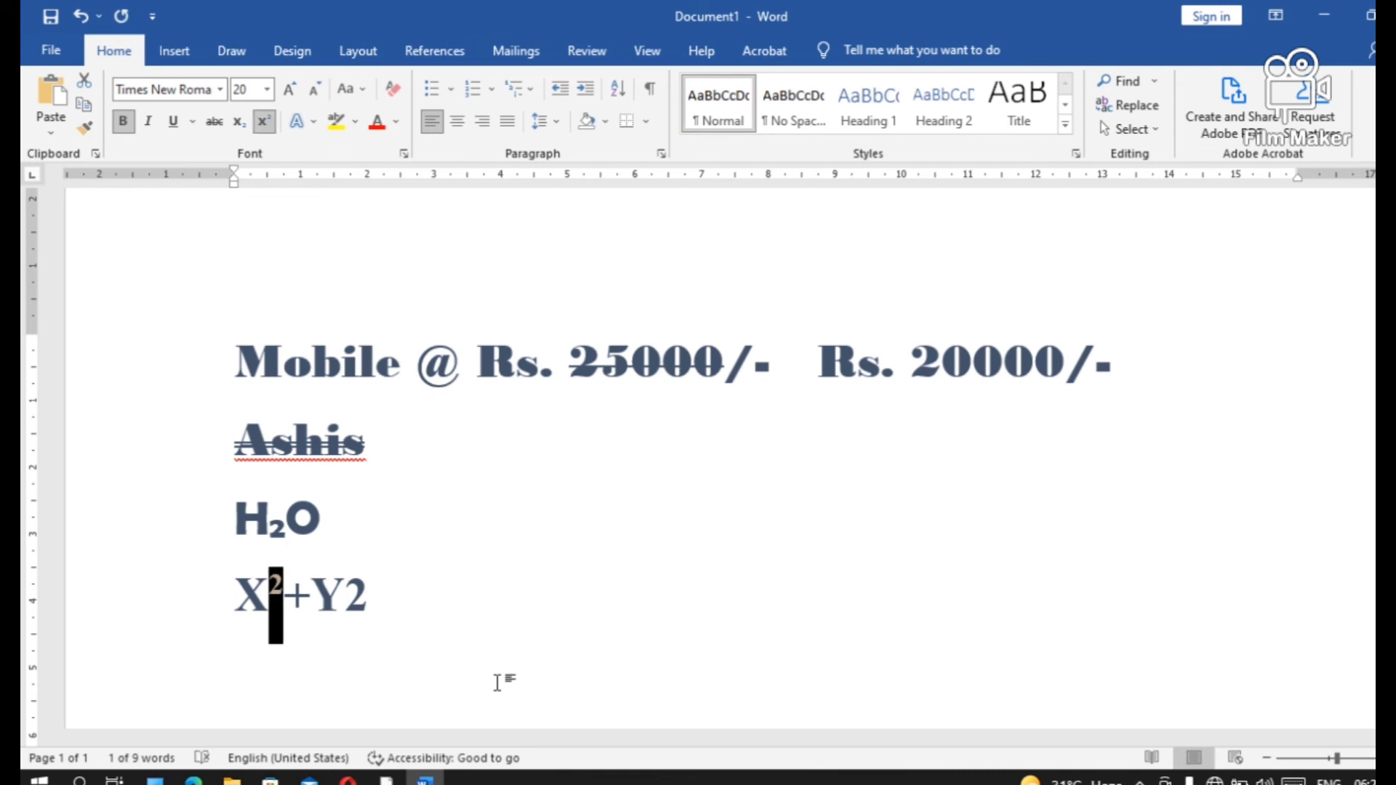
Superscript the 2 after Y at the end of the fourth line directly and deselect it.
{"action": "left_click", "coordinate": [379, 604]}
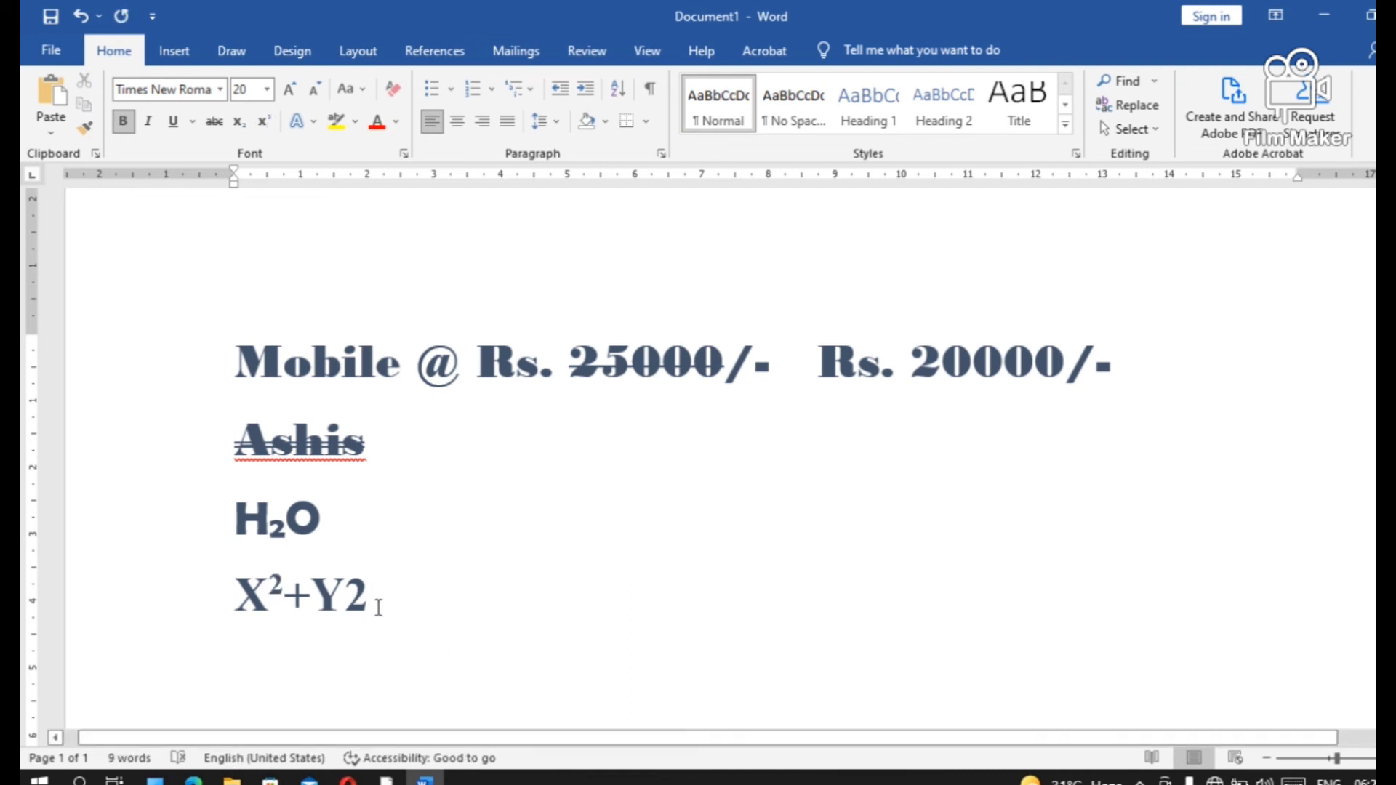
{"action": "key", "text": "shift+Left"}
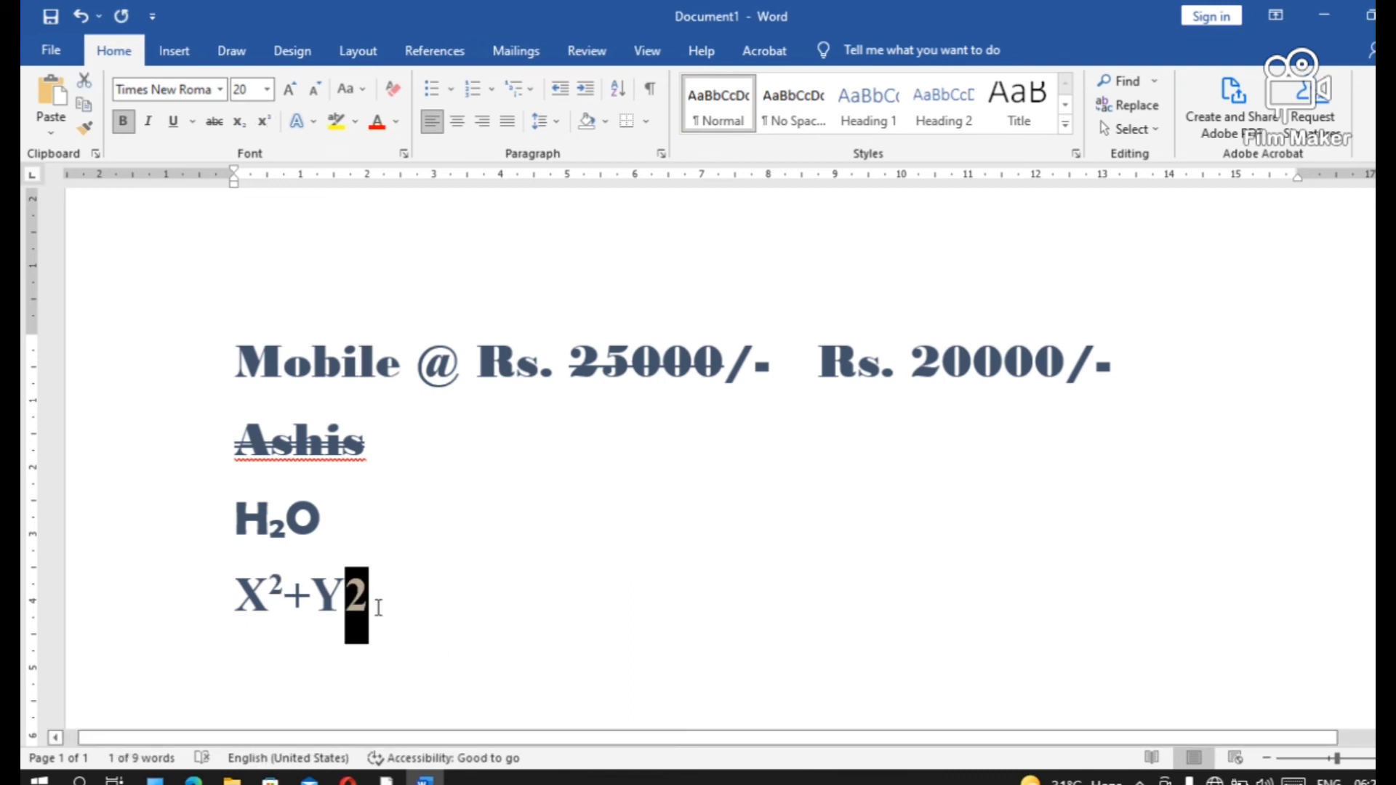
{"action": "key", "text": "ctrl+shift+plus"}
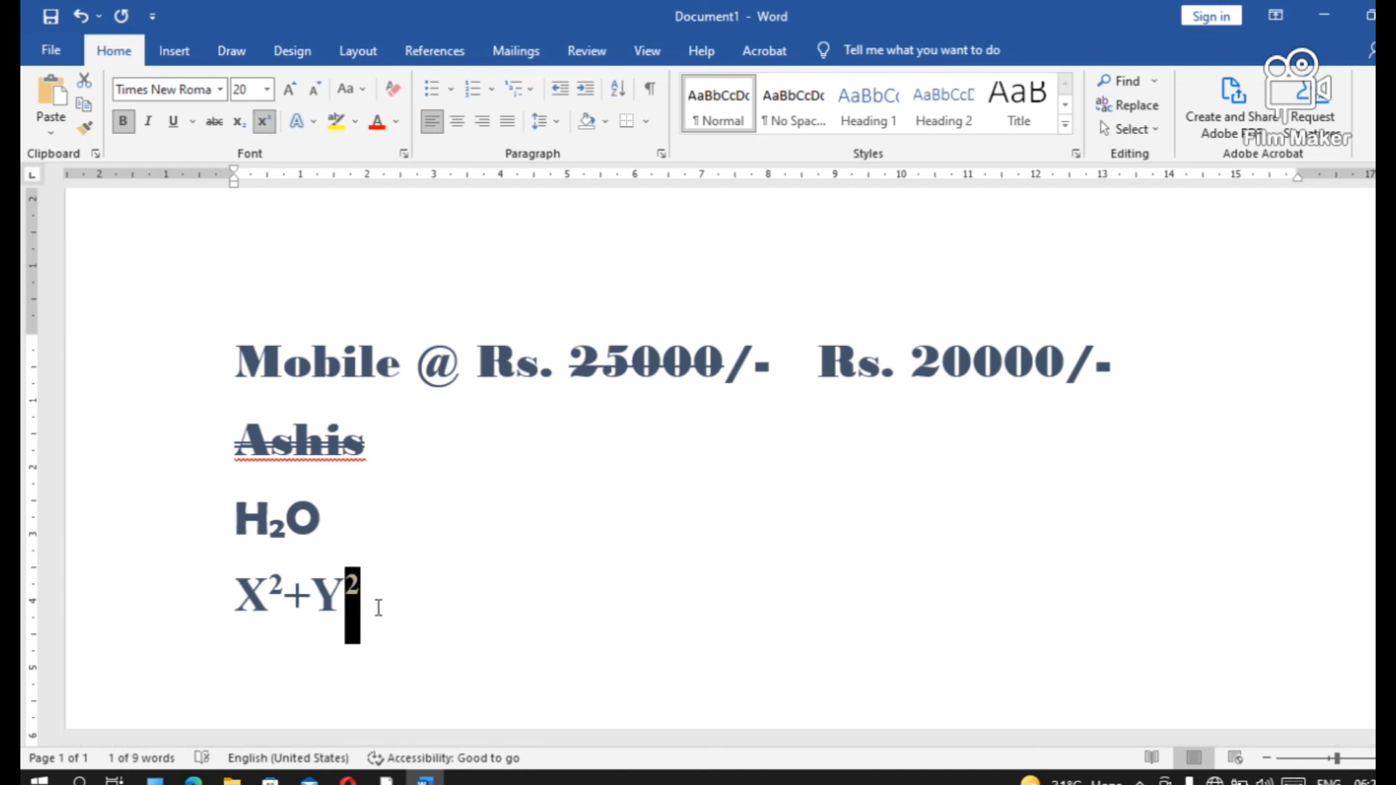
{"action": "left_click", "coordinate": [386, 606]}
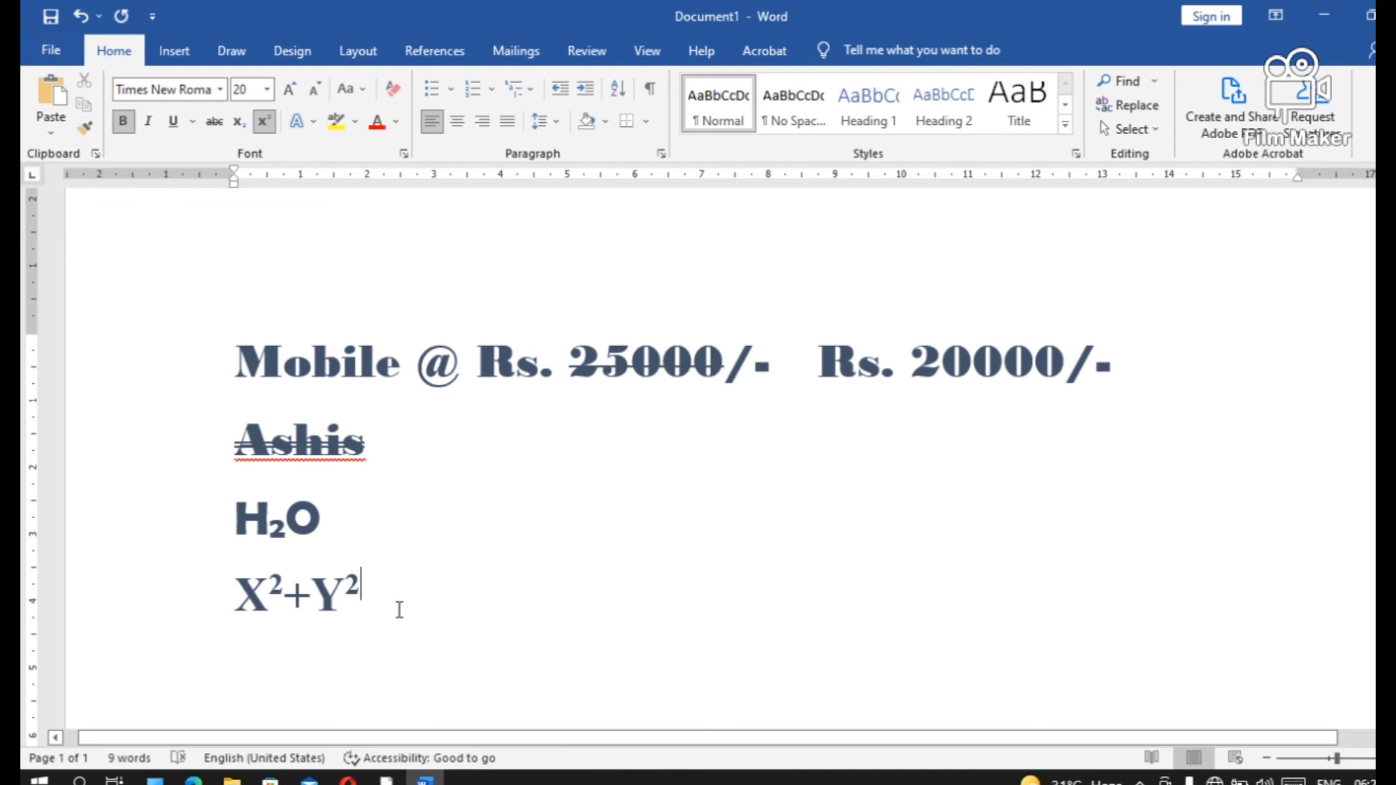
{"action": "left_click", "coordinate": [235, 518]}
{"action": "key", "text": "shift+Right"}
{"action": "key", "text": "shift+Right"}
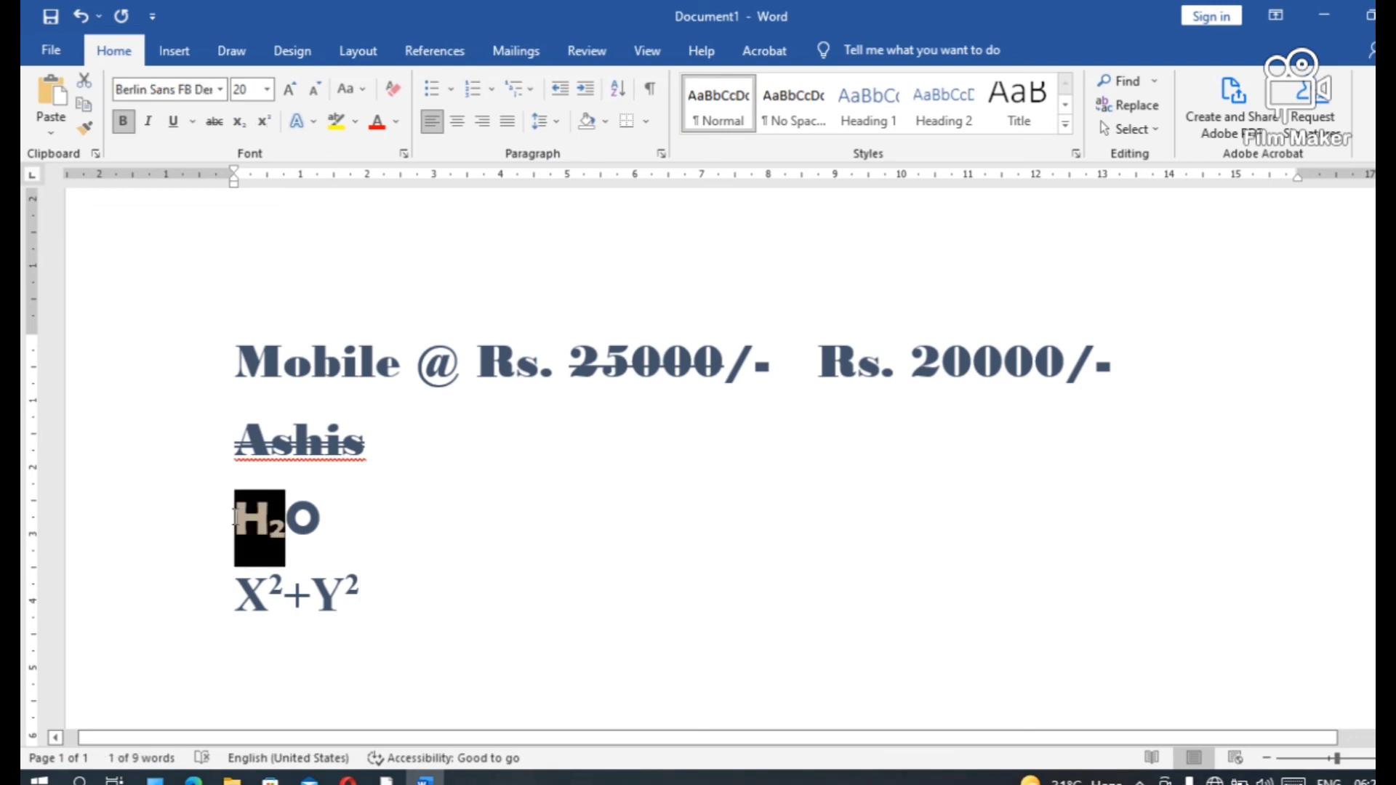
{"action": "key", "text": "shift+Right"}
{"action": "key", "text": "ctrl+d"}
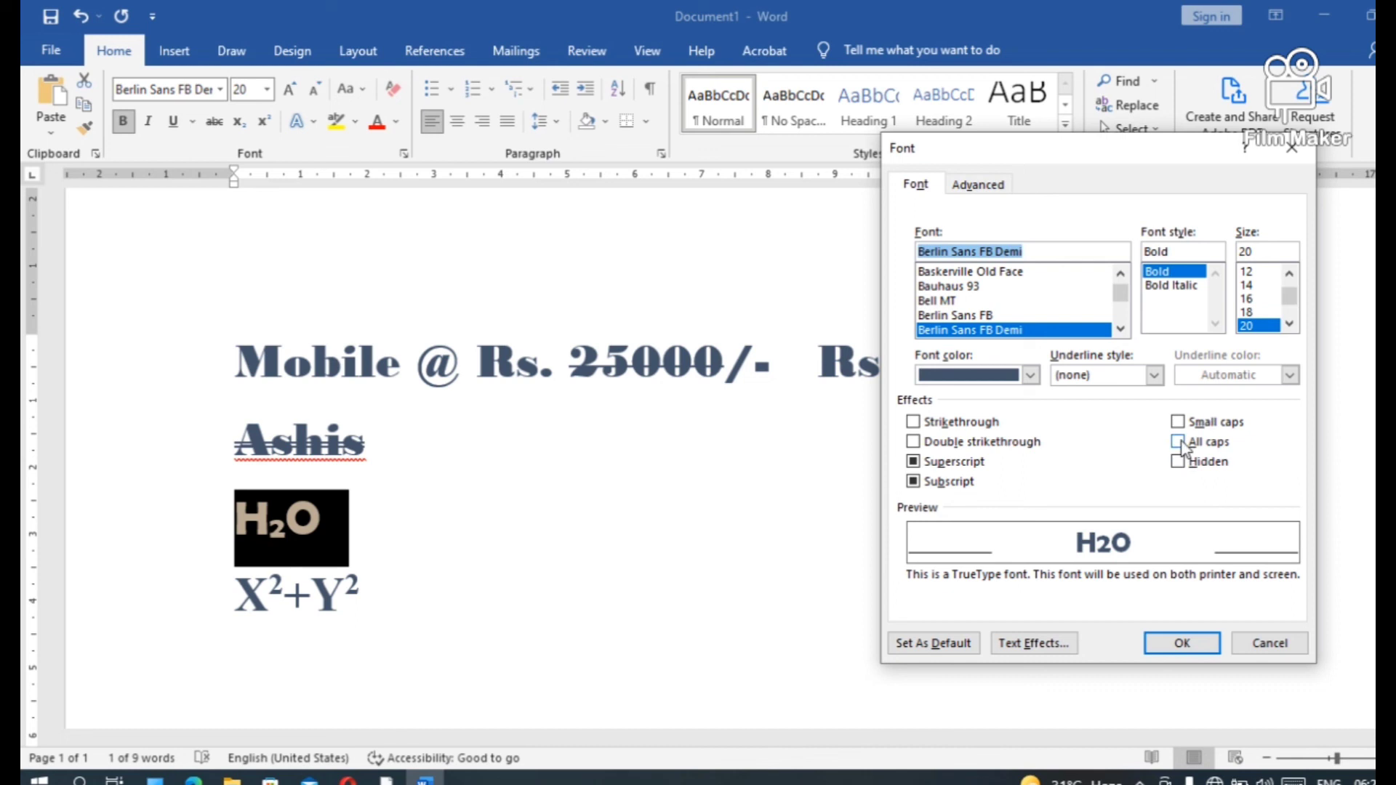
{"action": "left_click", "coordinate": [1256, 643]}
{"action": "left_click", "coordinate": [843, 590]}
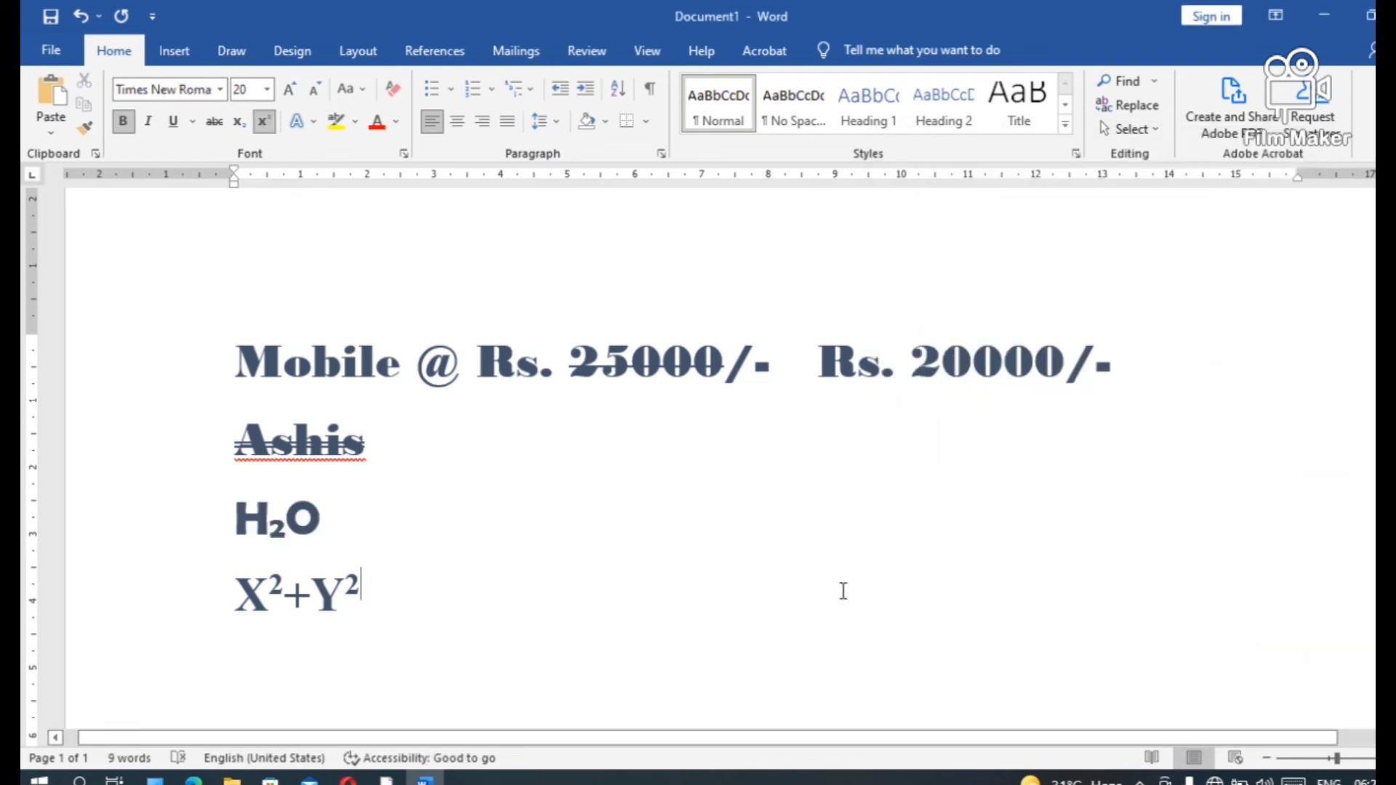